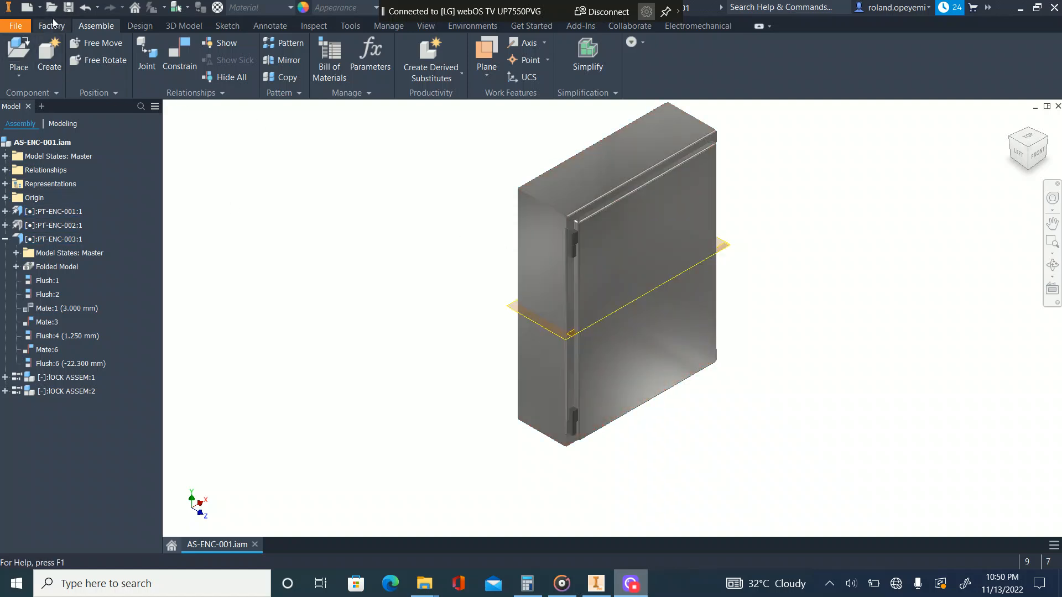
Hide the enclosure door component PT-ENC-003 in the assembly
{"action": "scroll", "coordinate": [609, 253], "scroll_direction": "up", "scroll_amount": 5}
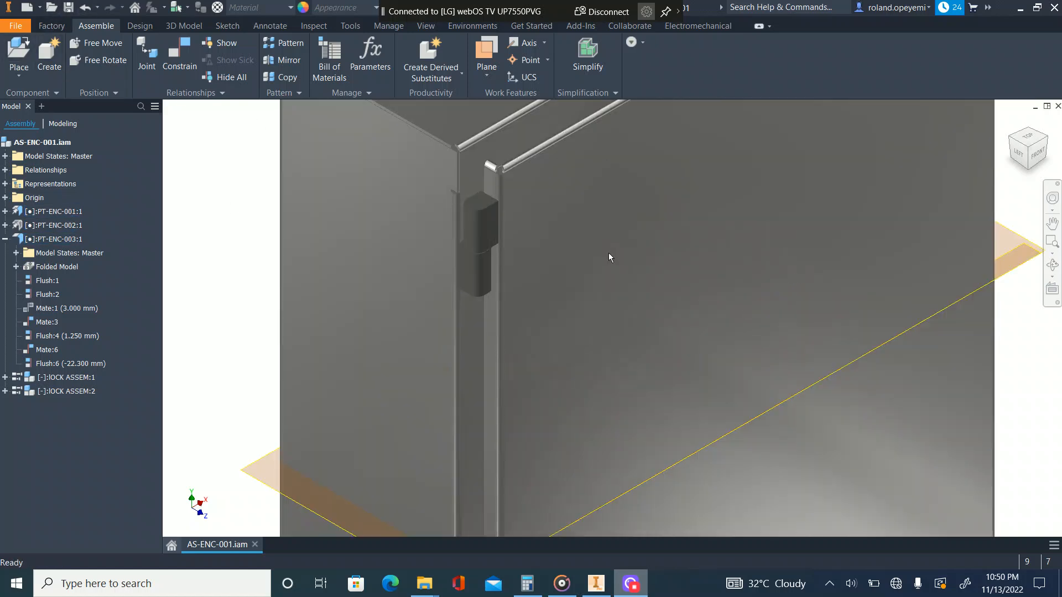
{"action": "scroll", "coordinate": [467, 306], "scroll_direction": "down", "scroll_amount": 4}
{"action": "scroll", "coordinate": [472, 262], "scroll_direction": "down", "scroll_amount": 3}
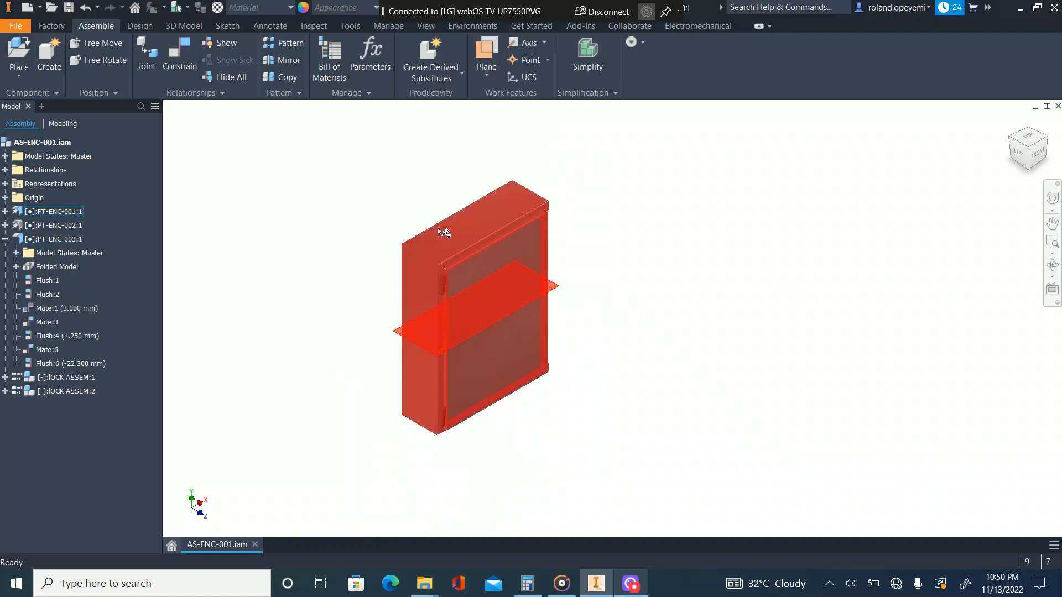
{"action": "scroll", "coordinate": [462, 262], "scroll_direction": "up", "scroll_amount": 4}
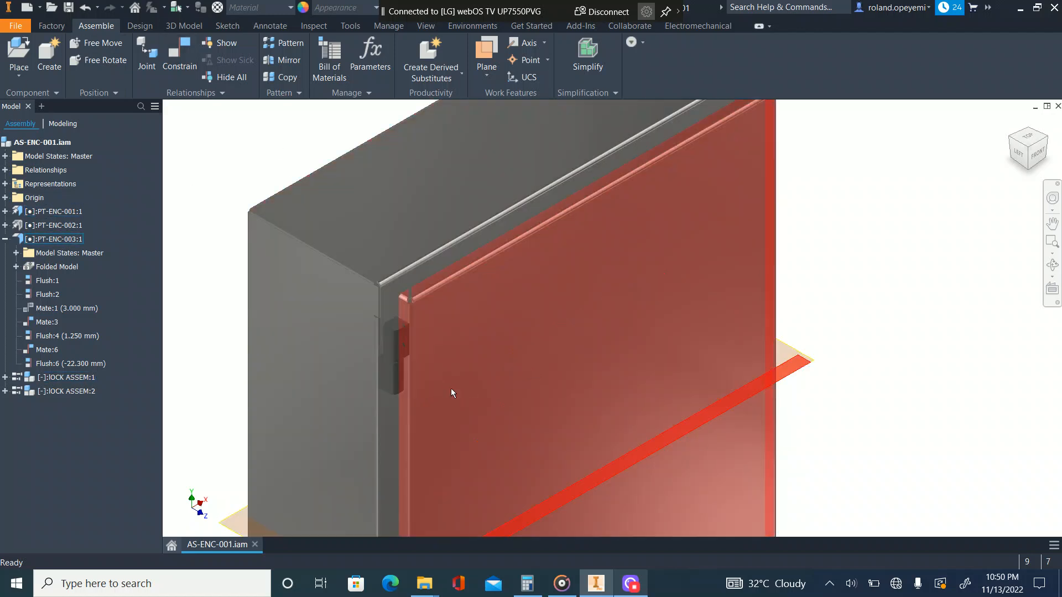
{"action": "left_click", "coordinate": [482, 310]}
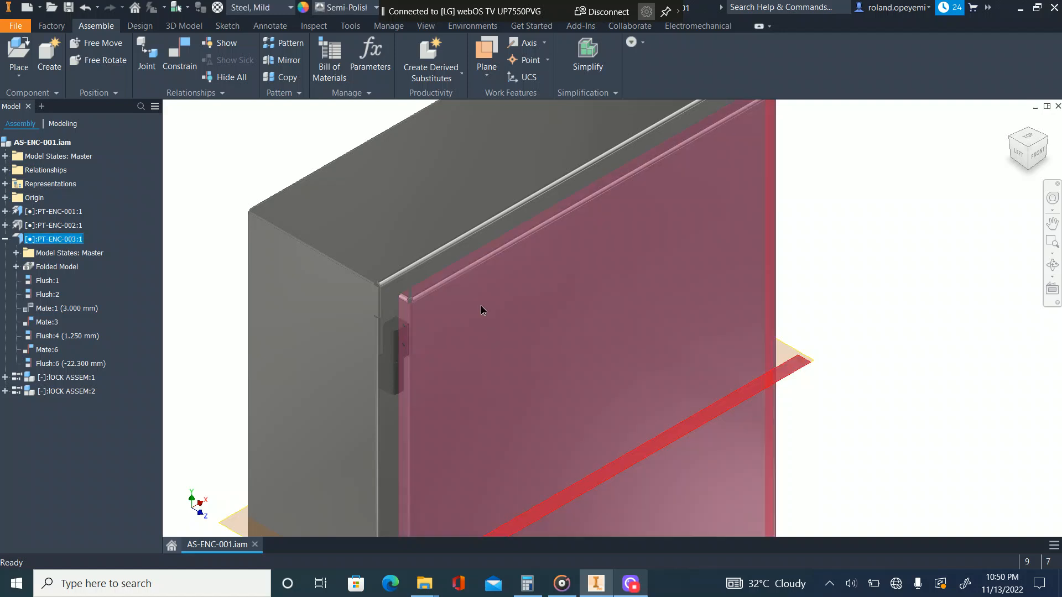
{"action": "right_click", "coordinate": [480, 305]}
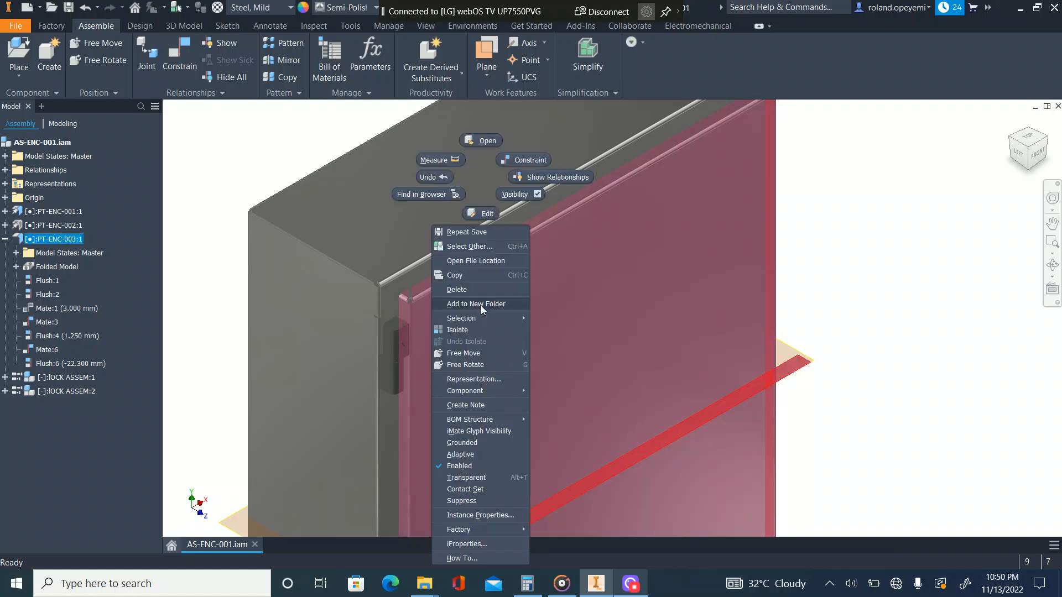
{"action": "left_click", "coordinate": [537, 195]}
Measure the distance between the enclosure's outer side face and the narrow lip face beside the upper hinge
{"action": "scroll", "coordinate": [403, 314], "scroll_direction": "down", "scroll_amount": 5}
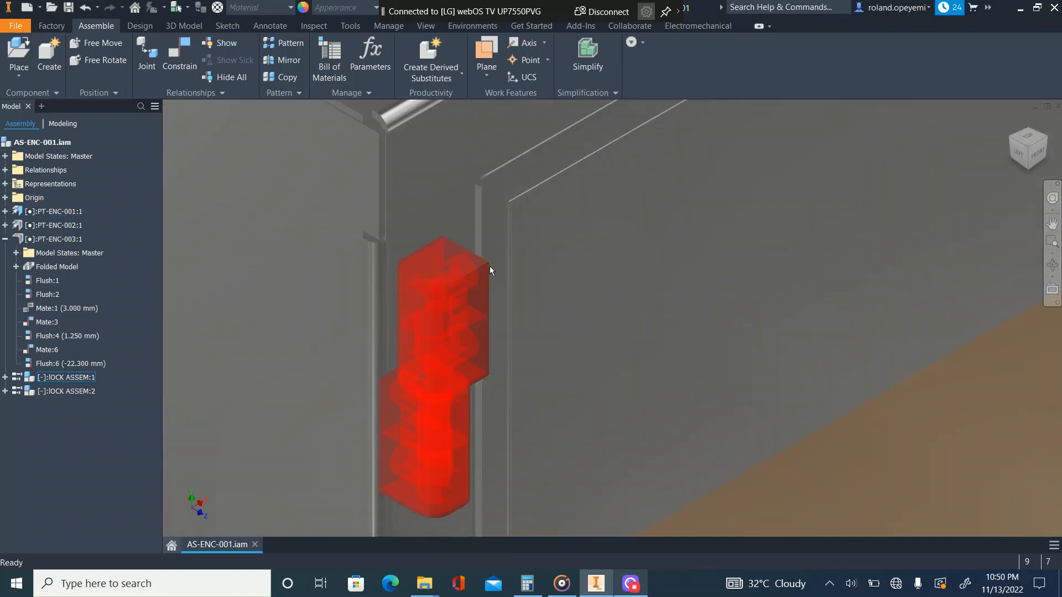
{"action": "scroll", "coordinate": [490, 270], "scroll_direction": "down", "scroll_amount": 3}
{"action": "scroll", "coordinate": [490, 268], "scroll_direction": "up", "scroll_amount": 5}
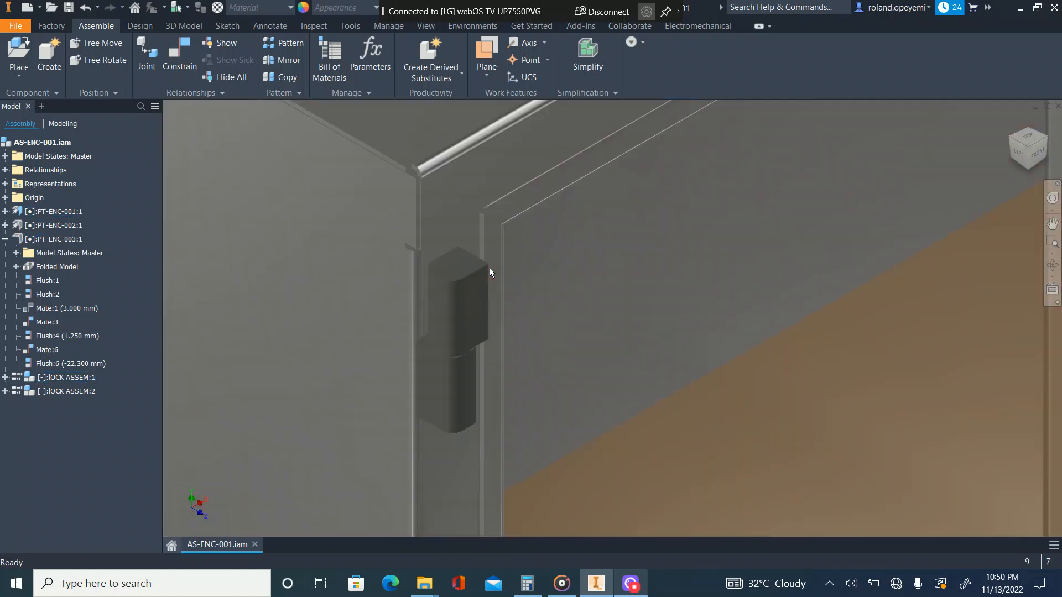
{"action": "key", "text": "m"}
{"action": "left_click", "coordinate": [366, 320]}
{"action": "scroll", "coordinate": [483, 234], "scroll_direction": "down", "scroll_amount": 2}
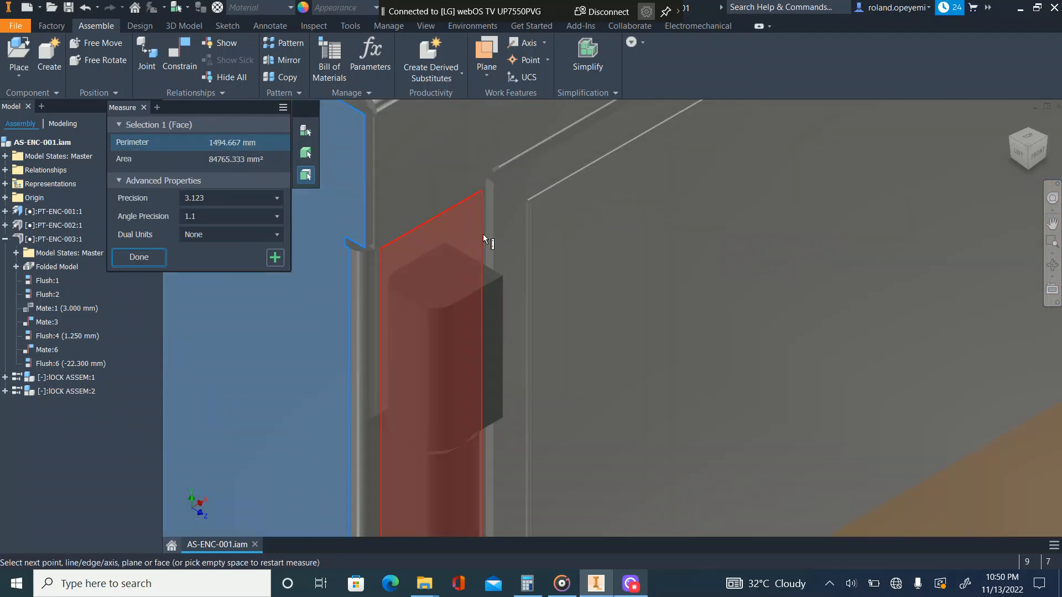
{"action": "left_click", "coordinate": [490, 227]}
{"action": "scroll", "coordinate": [492, 227], "scroll_direction": "up", "scroll_amount": 2}
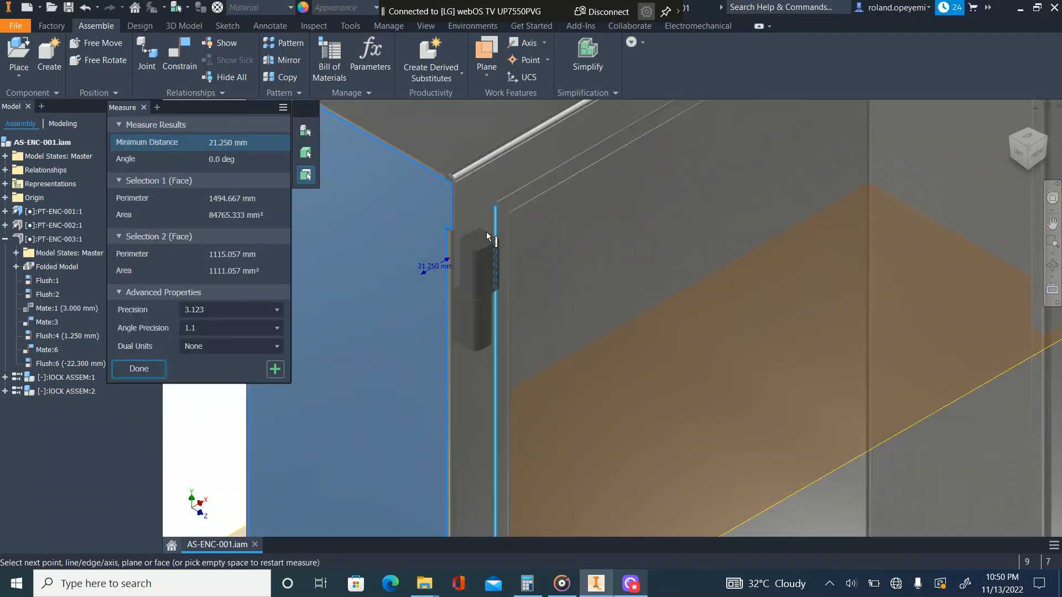
{"action": "scroll", "coordinate": [467, 282], "scroll_direction": "up", "scroll_amount": 2}
{"action": "scroll", "coordinate": [457, 326], "scroll_direction": "down", "scroll_amount": 3}
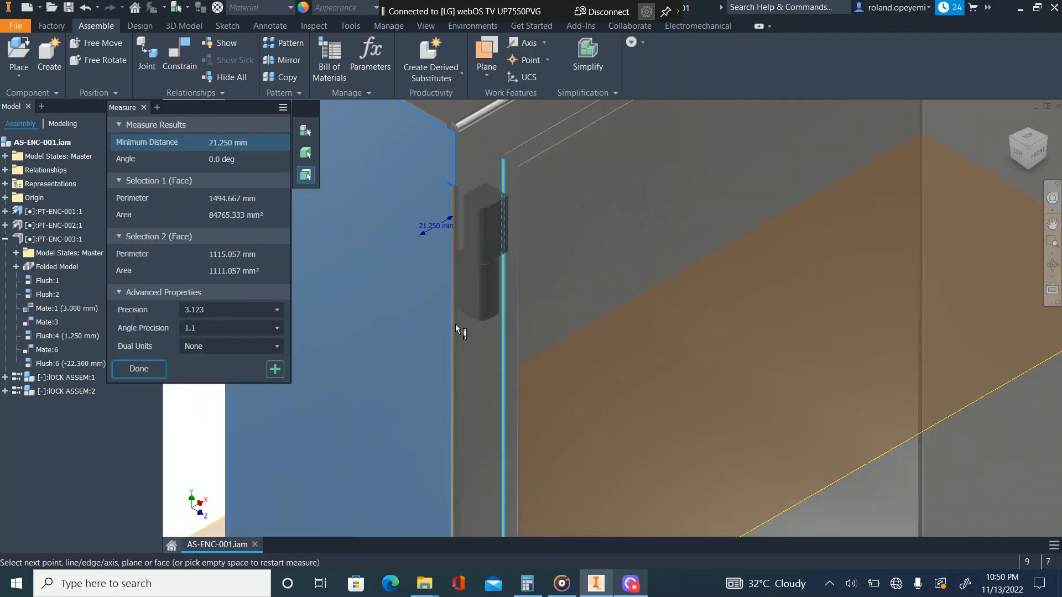
{"action": "scroll", "coordinate": [444, 269], "scroll_direction": "down", "scroll_amount": 3}
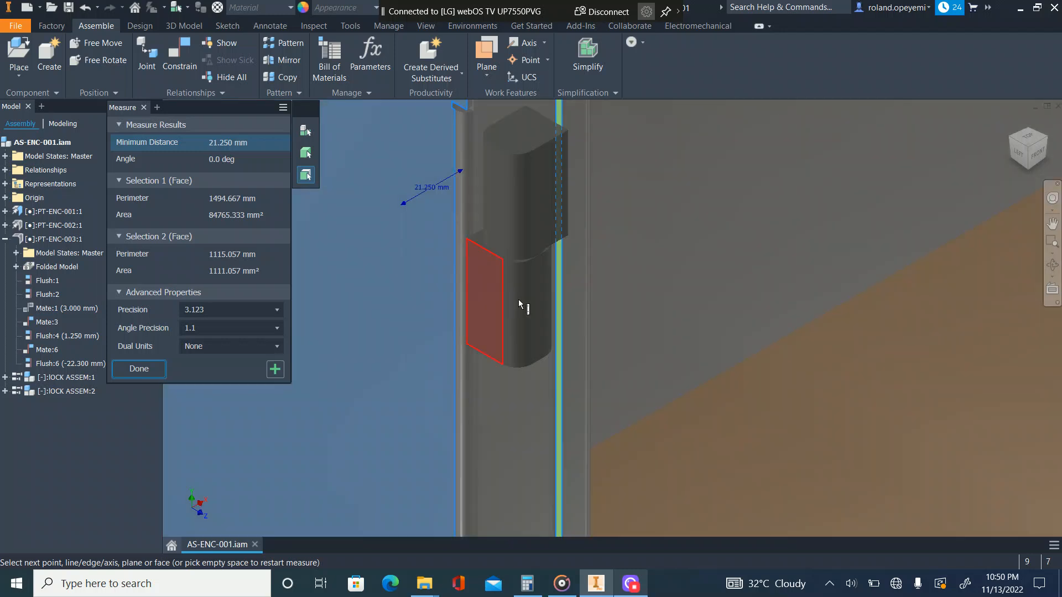
{"action": "scroll", "coordinate": [526, 252], "scroll_direction": "up", "scroll_amount": 5}
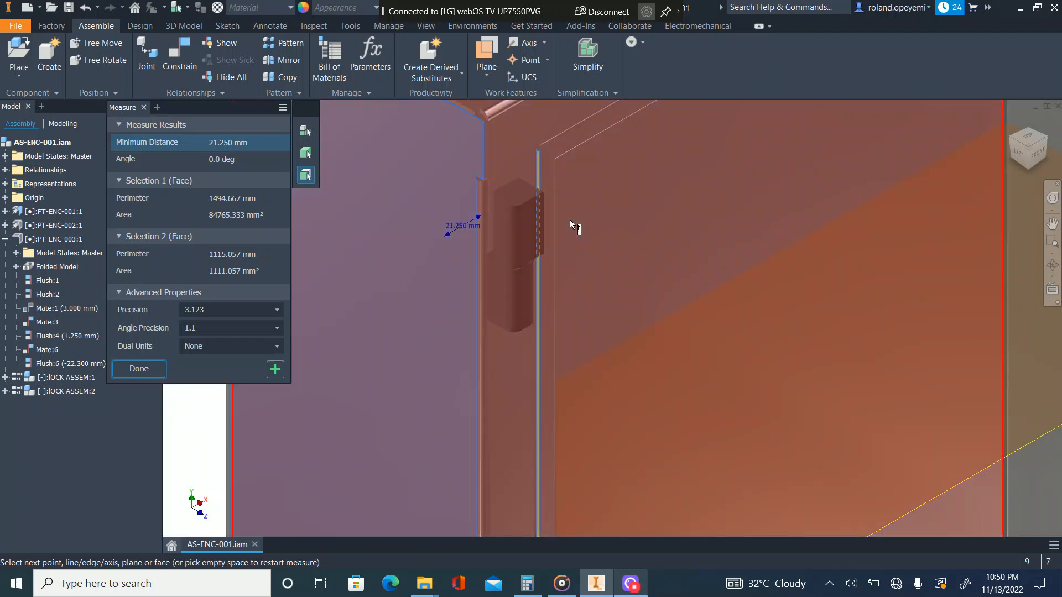
{"action": "key", "text": "Escape"}
Run an interference analysis on the upper hinge subassembly alone
{"action": "scroll", "coordinate": [538, 255], "scroll_direction": "up", "scroll_amount": 5}
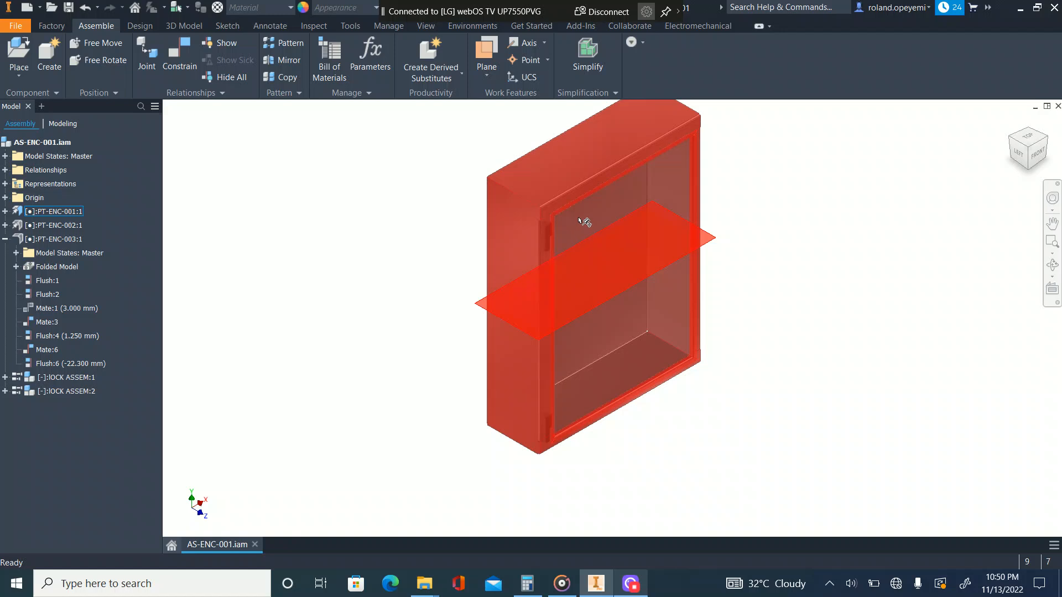
{"action": "scroll", "coordinate": [544, 271], "scroll_direction": "up", "scroll_amount": 2}
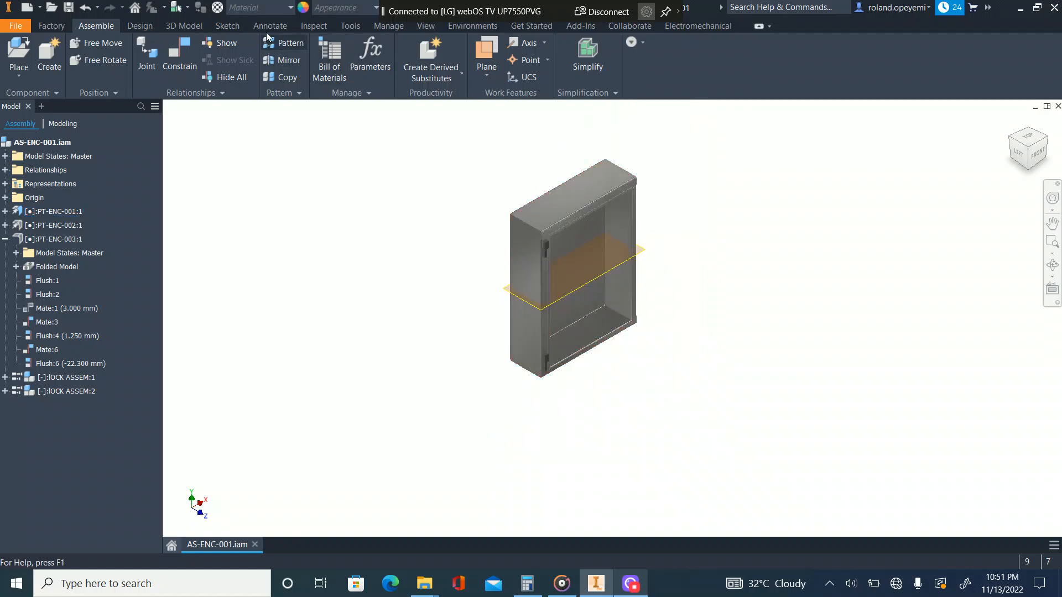
{"action": "left_click", "coordinate": [311, 25]}
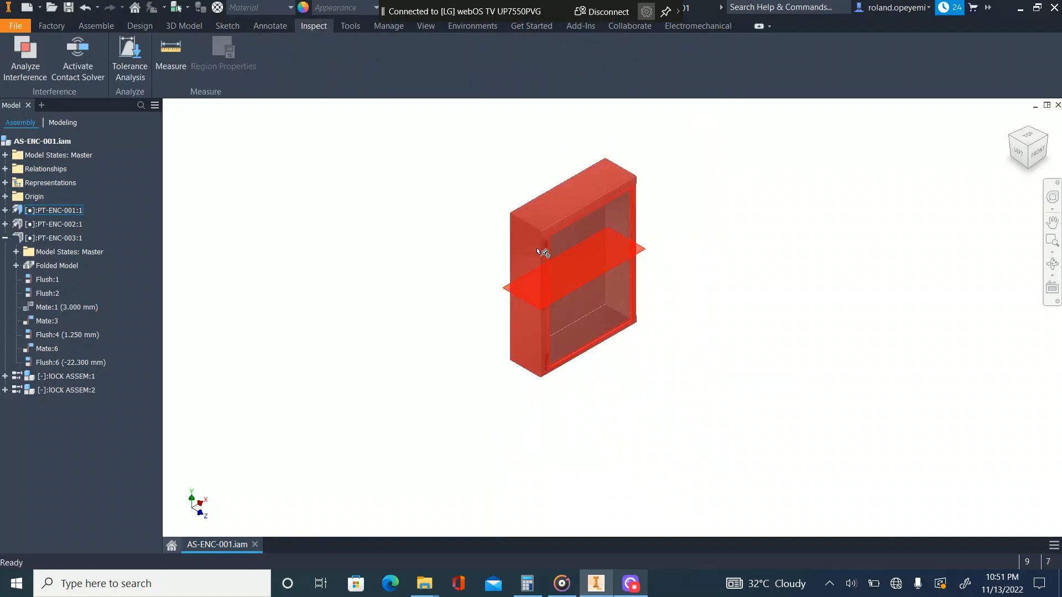
{"action": "left_click", "coordinate": [25, 55]}
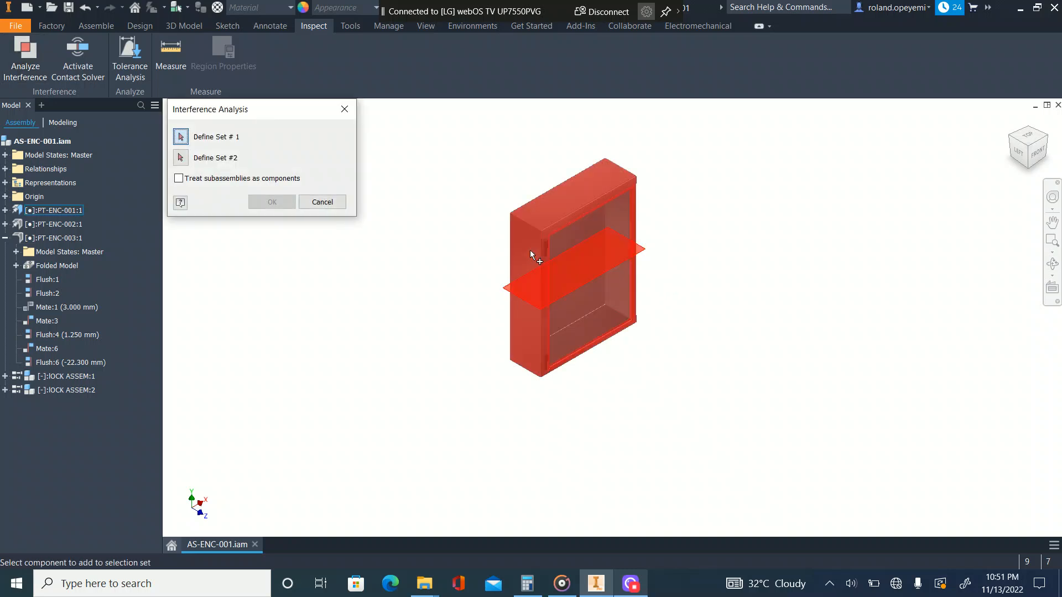
{"action": "left_click", "coordinate": [548, 239]}
{"action": "scroll", "coordinate": [550, 230], "scroll_direction": "down", "scroll_amount": 4}
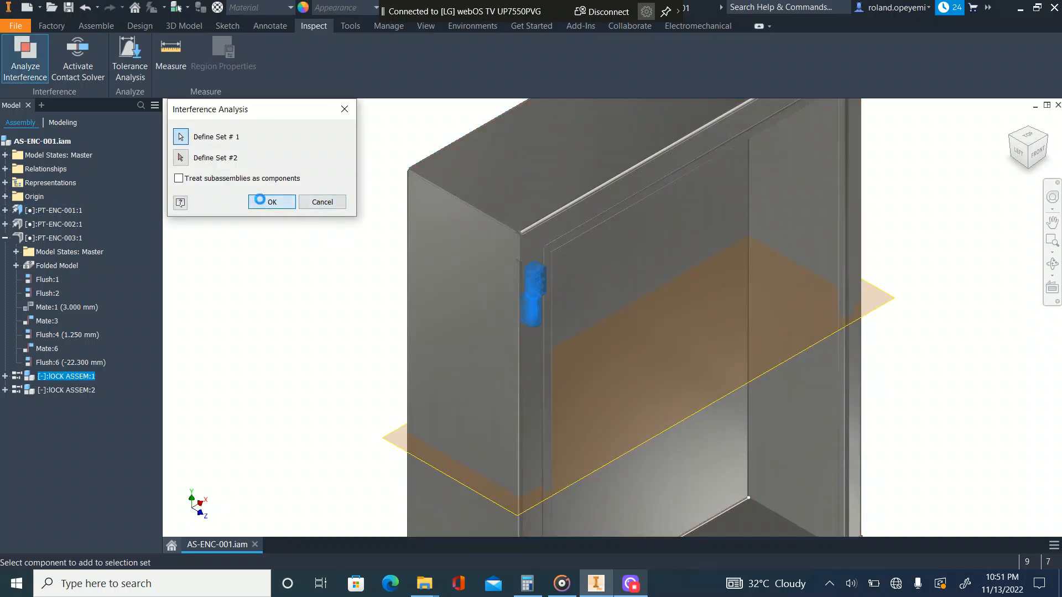
{"action": "left_click", "coordinate": [272, 202]}
{"action": "left_click", "coordinate": [587, 322]}
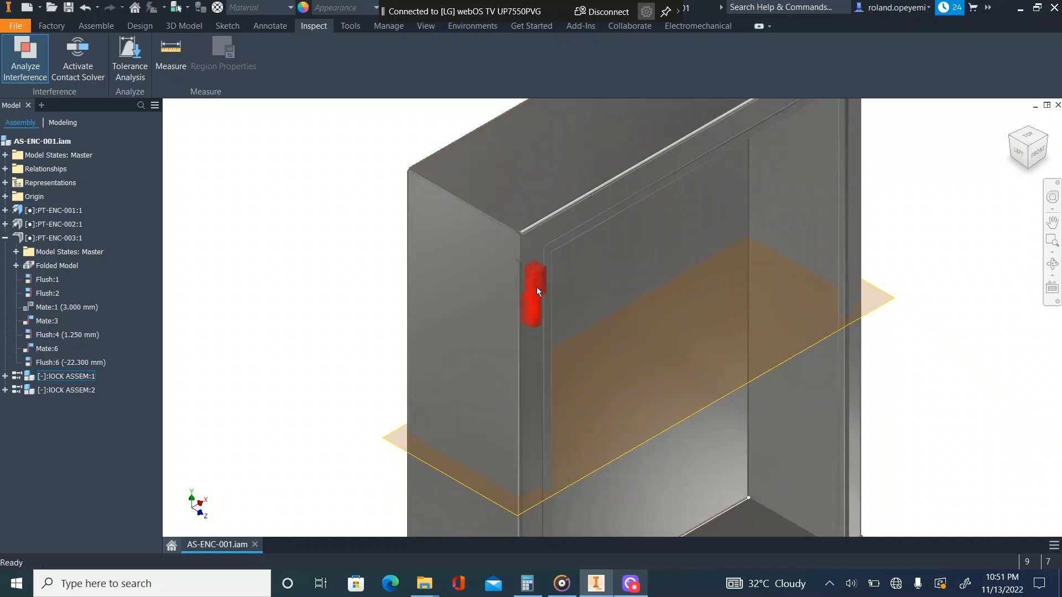
Run an interference analysis on the enclosure body PT-ENC-001 together with the upper hinge subassembly
{"action": "key", "text": "Return"}
{"action": "left_click", "coordinate": [516, 266]}
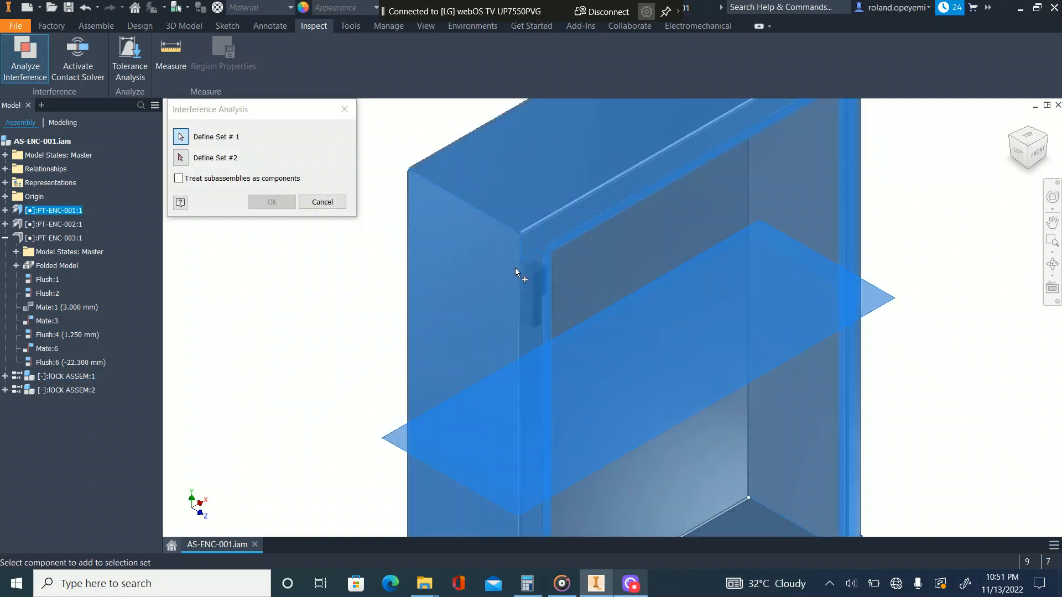
{"action": "left_click", "coordinate": [528, 297]}
{"action": "left_click", "coordinate": [271, 202]}
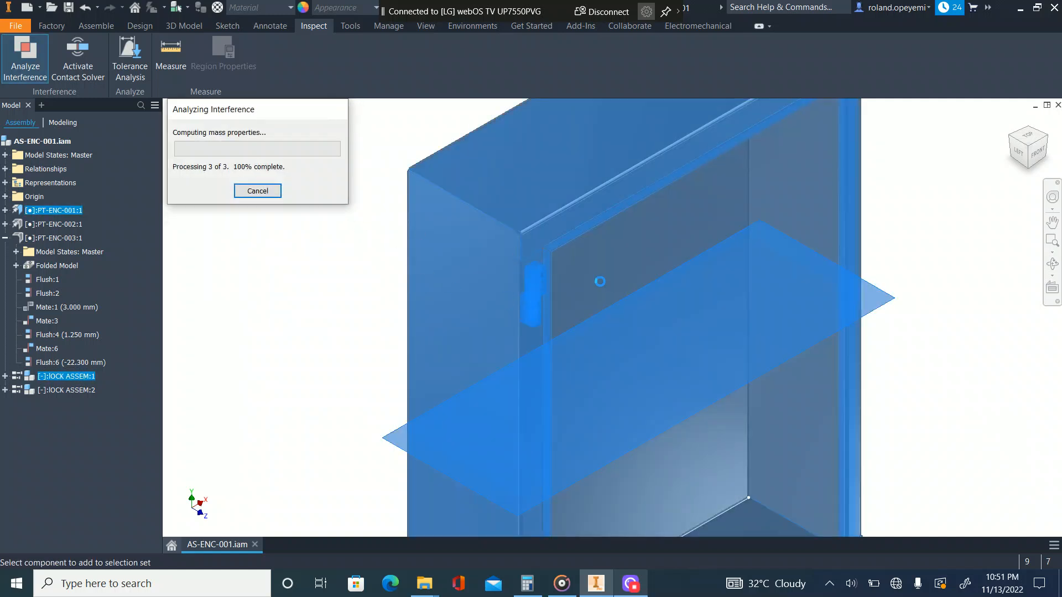
{"action": "left_click", "coordinate": [598, 321]}
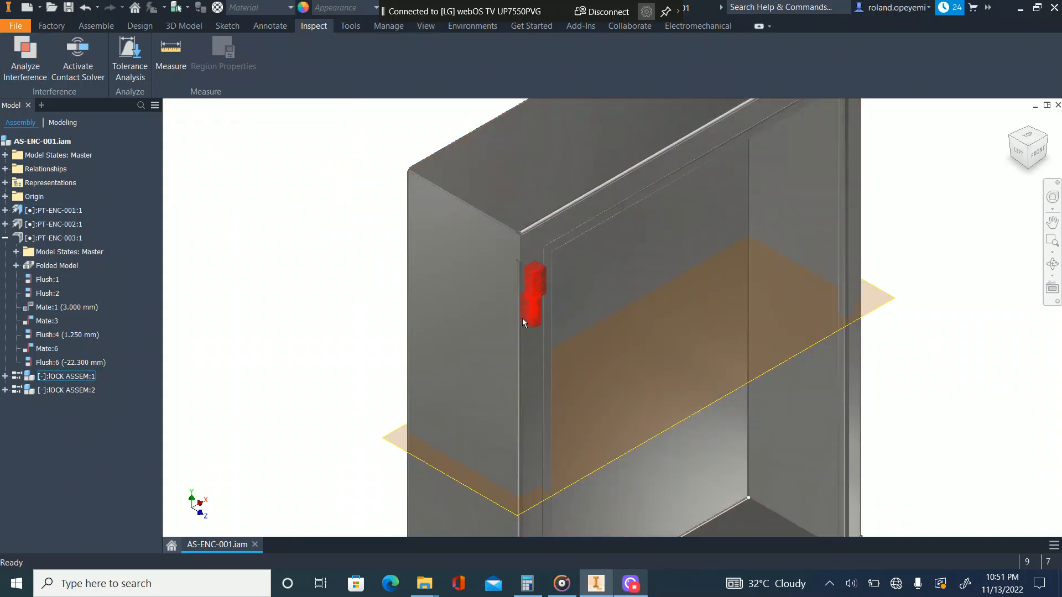
{"action": "scroll", "coordinate": [522, 317], "scroll_direction": "down", "scroll_amount": 5}
{"action": "scroll", "coordinate": [600, 292], "scroll_direction": "up", "scroll_amount": 3}
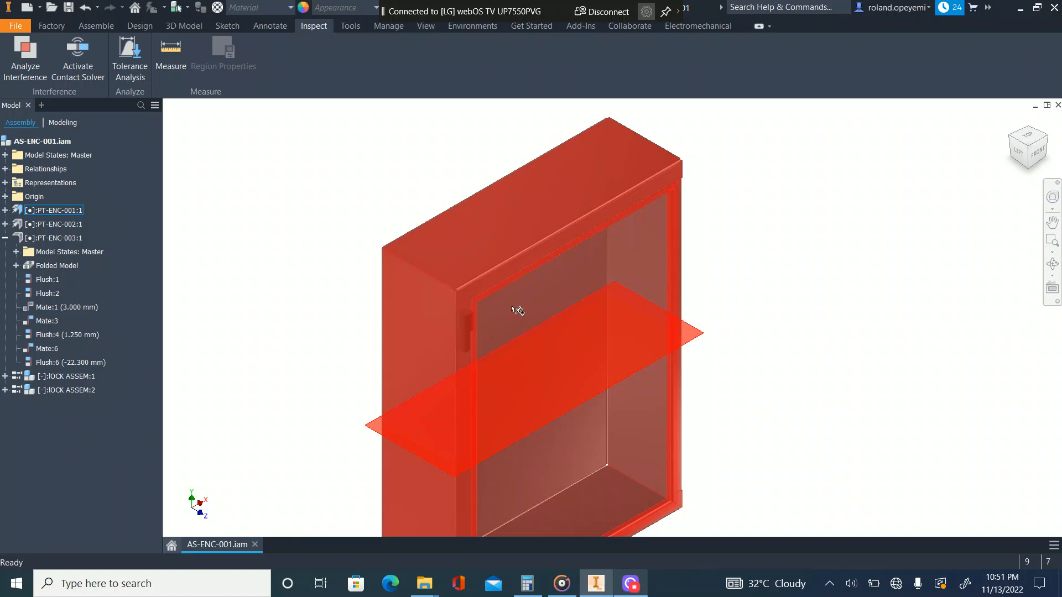
{"action": "scroll", "coordinate": [410, 300], "scroll_direction": "down", "scroll_amount": 3}
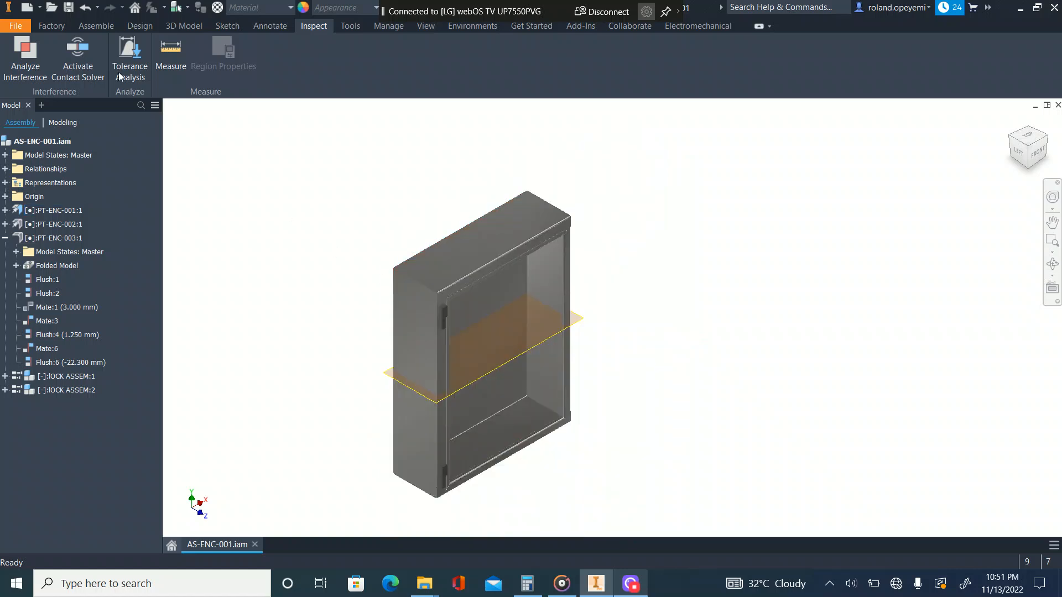
Save the assembly under the new name AS-ENC-001-002 in the ASM folder
{"action": "left_click", "coordinate": [40, 11]}
{"action": "left_click", "coordinate": [40, 11]}
{"action": "left_click", "coordinate": [16, 25]}
{"action": "left_click", "coordinate": [64, 180]}
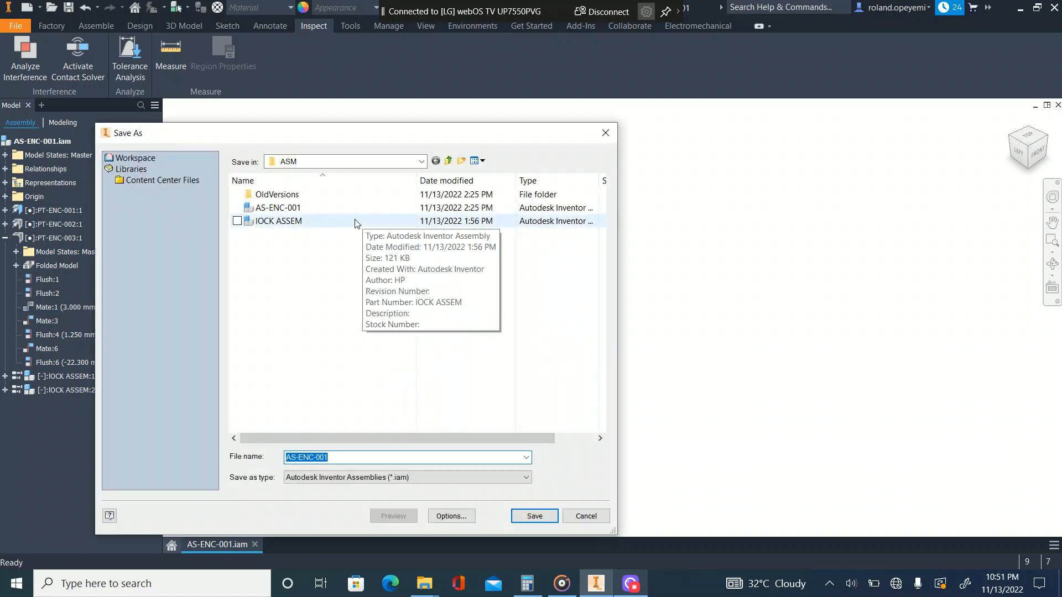
{"action": "left_click", "coordinate": [368, 457]}
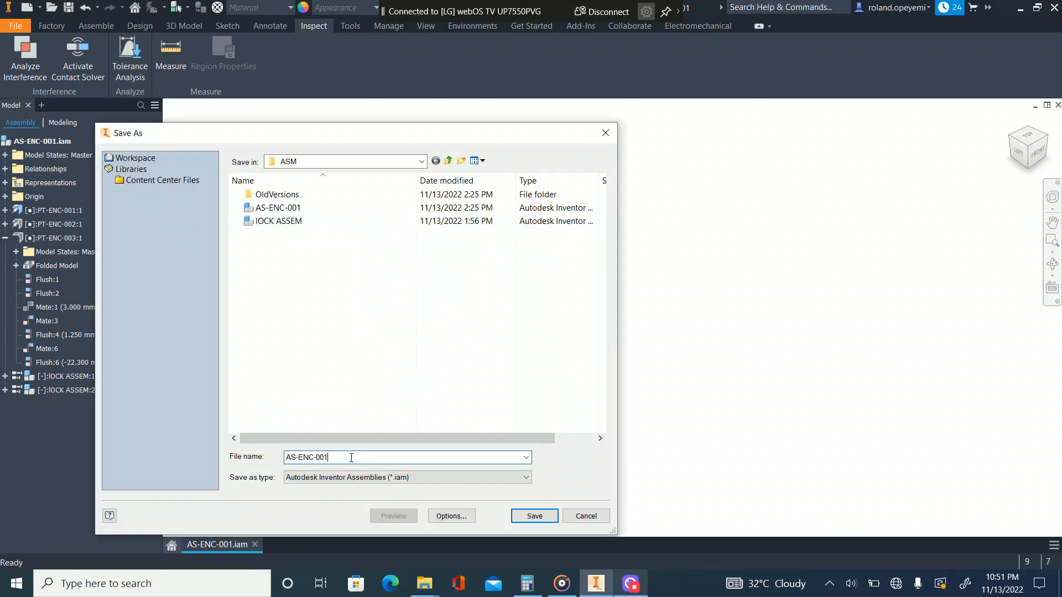
{"action": "type", "text": "-22.3"}
{"action": "type", "text": "00"}
{"action": "key", "text": "Return"}
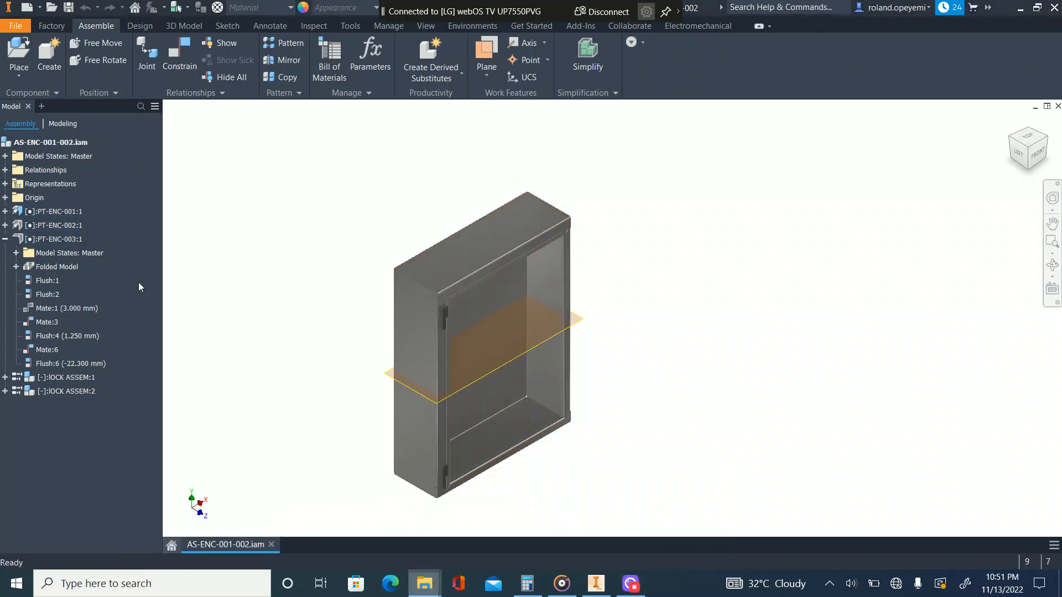
{"action": "left_click", "coordinate": [16, 55]}
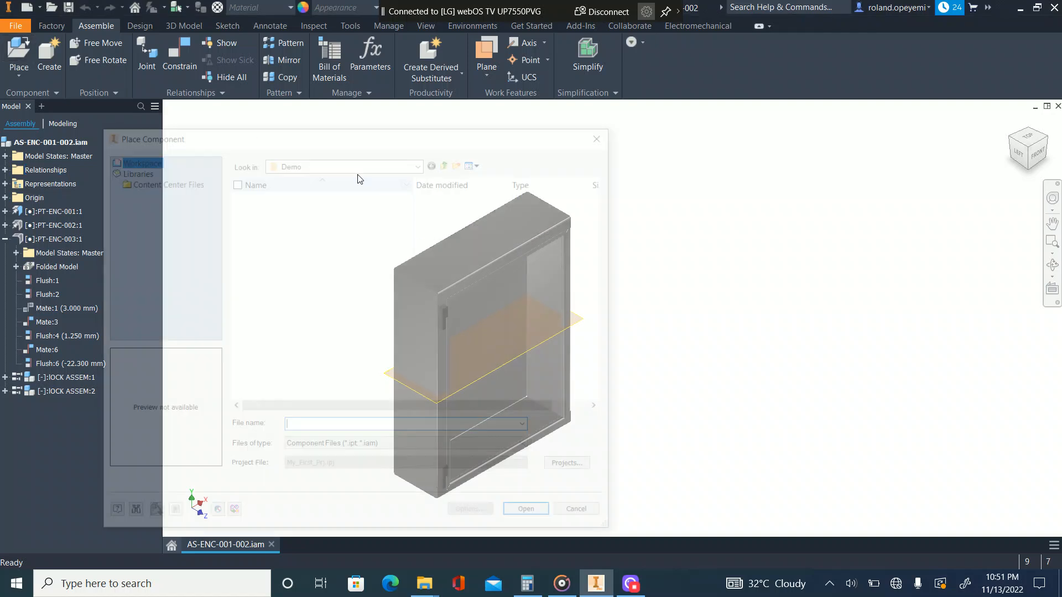
{"action": "double_click", "coordinate": [281, 233]}
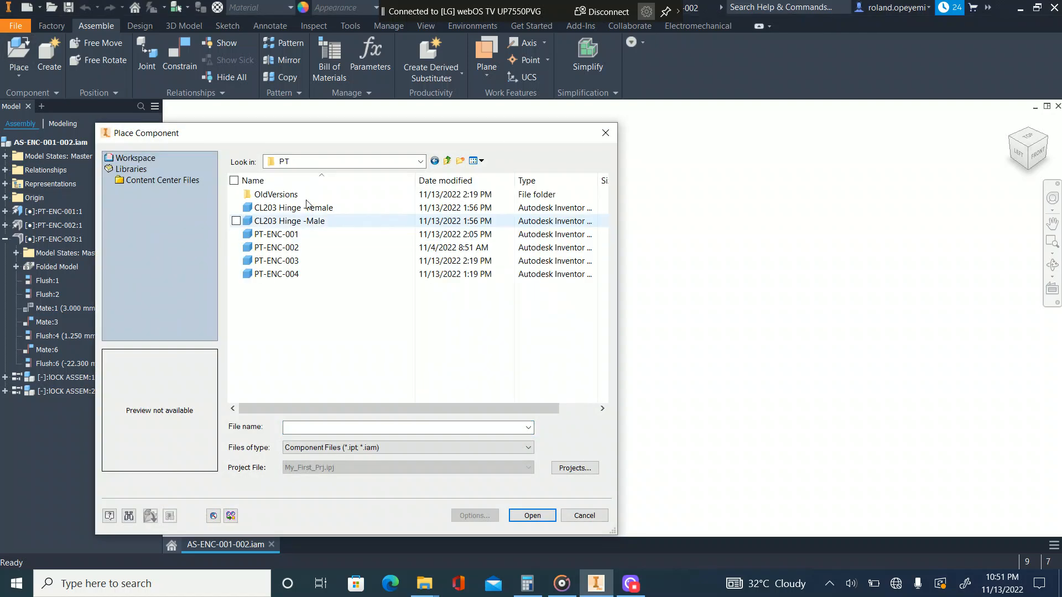
{"action": "left_click_drag", "start_coordinate": [334, 304], "coordinate": [294, 212]}
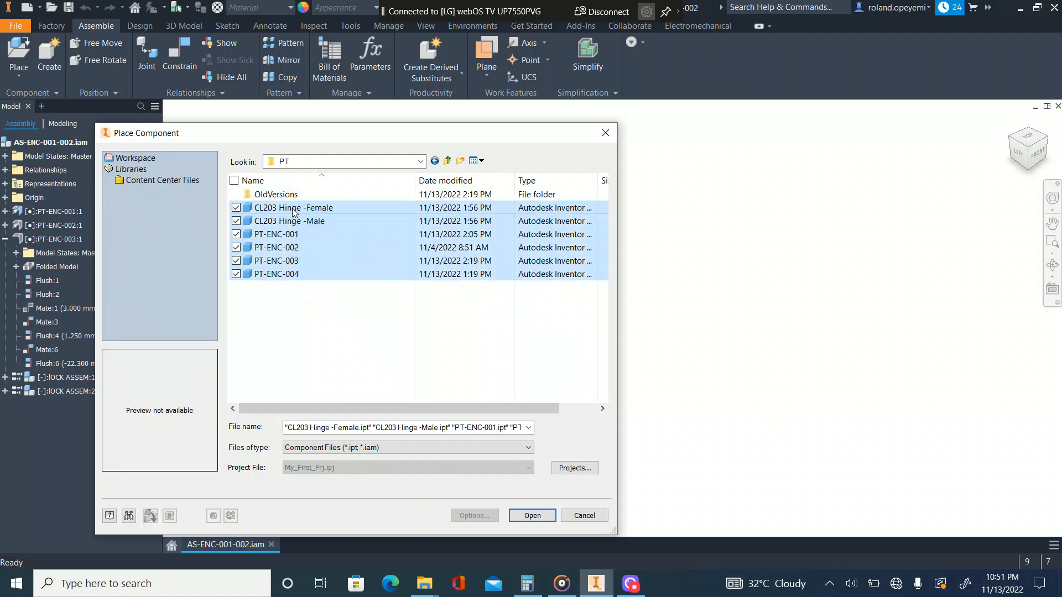
{"action": "right_click", "coordinate": [298, 245]}
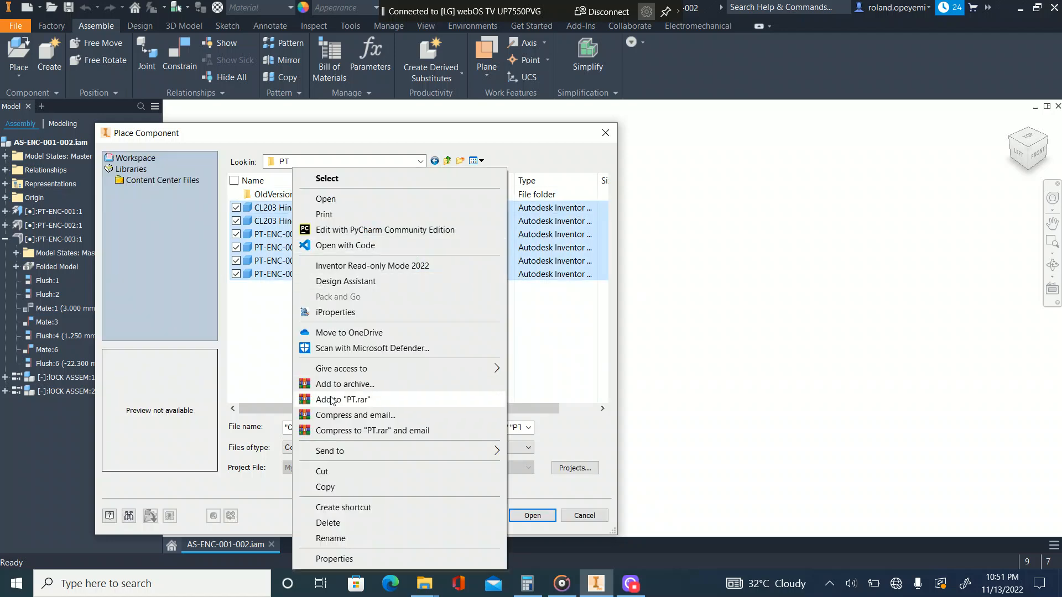
{"action": "left_click", "coordinate": [341, 488]}
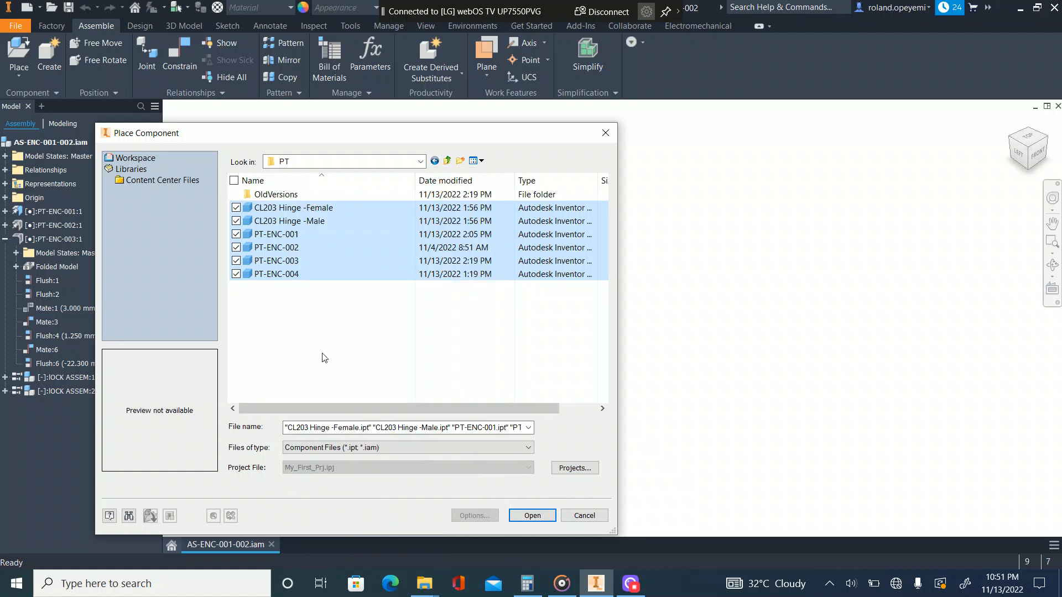
{"action": "right_click", "coordinate": [325, 323]}
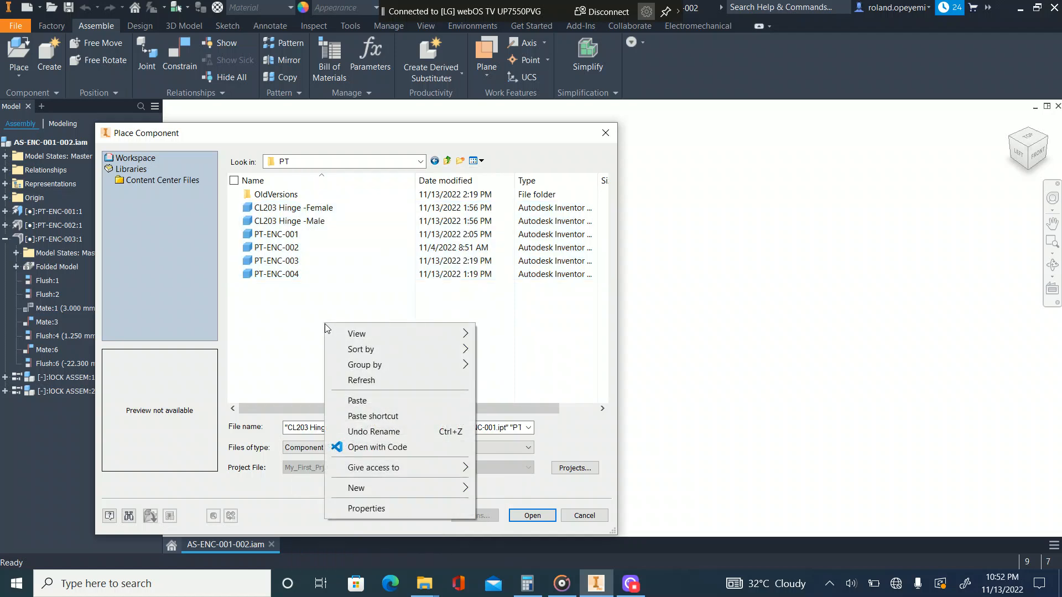
{"action": "left_click", "coordinate": [606, 132]}
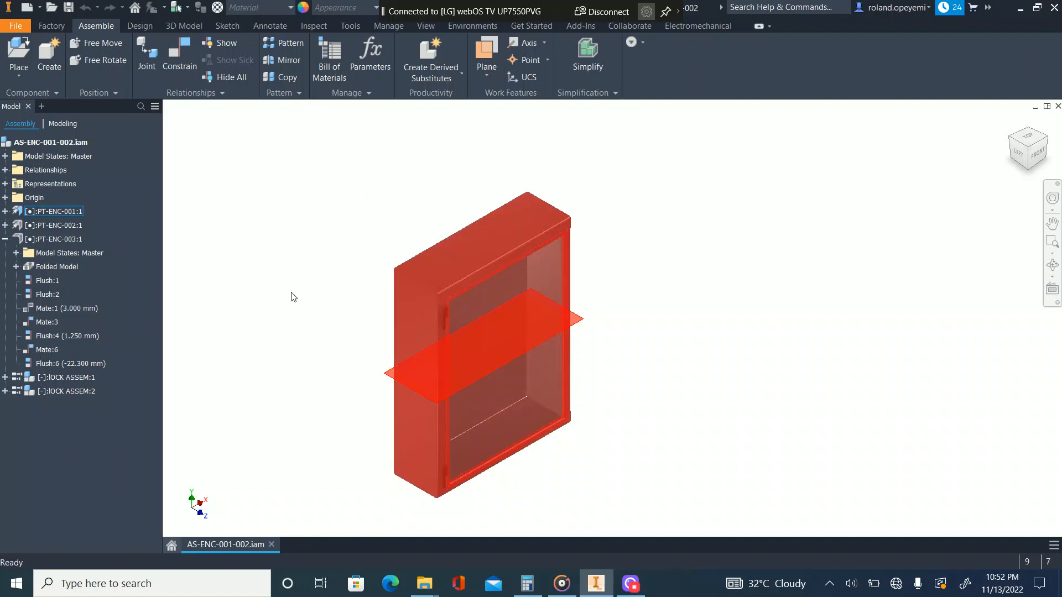
Open the enclosure body part PT-ENC-001 in its own window
{"action": "right_click", "coordinate": [479, 277]}
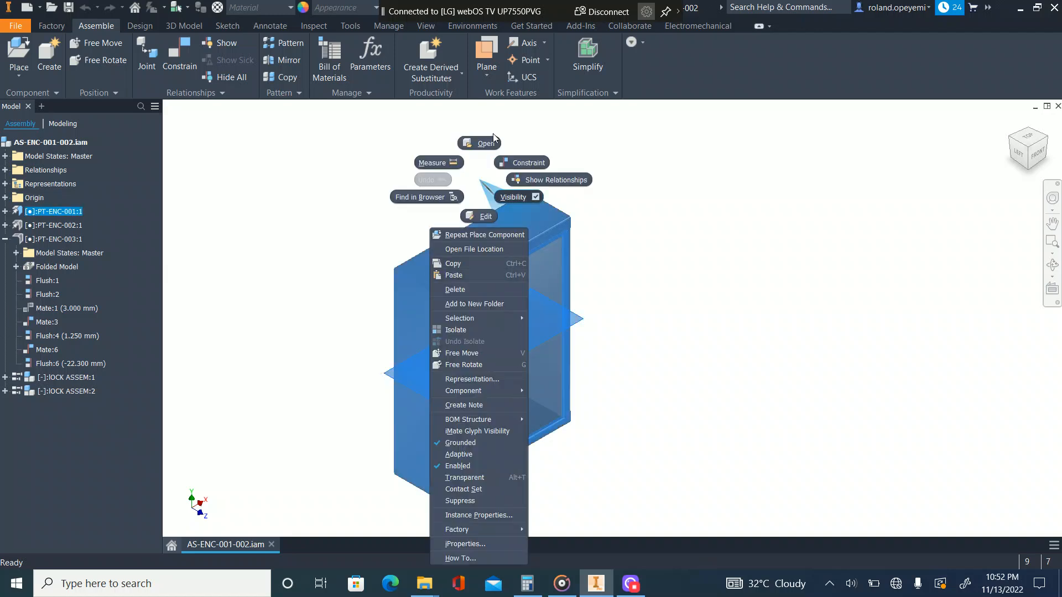
{"action": "left_click", "coordinate": [485, 144]}
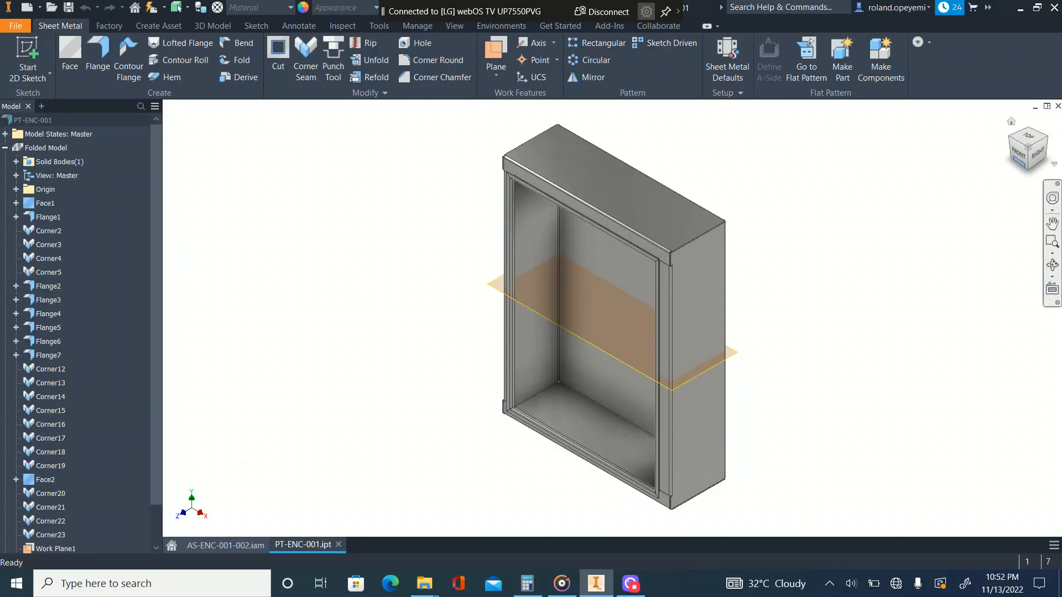
Examine the flange faces around the front opening's upper corner in the front view of the enclosure body
{"action": "left_click", "coordinate": [1019, 152]}
{"action": "scroll", "coordinate": [566, 214], "scroll_direction": "down", "scroll_amount": 5}
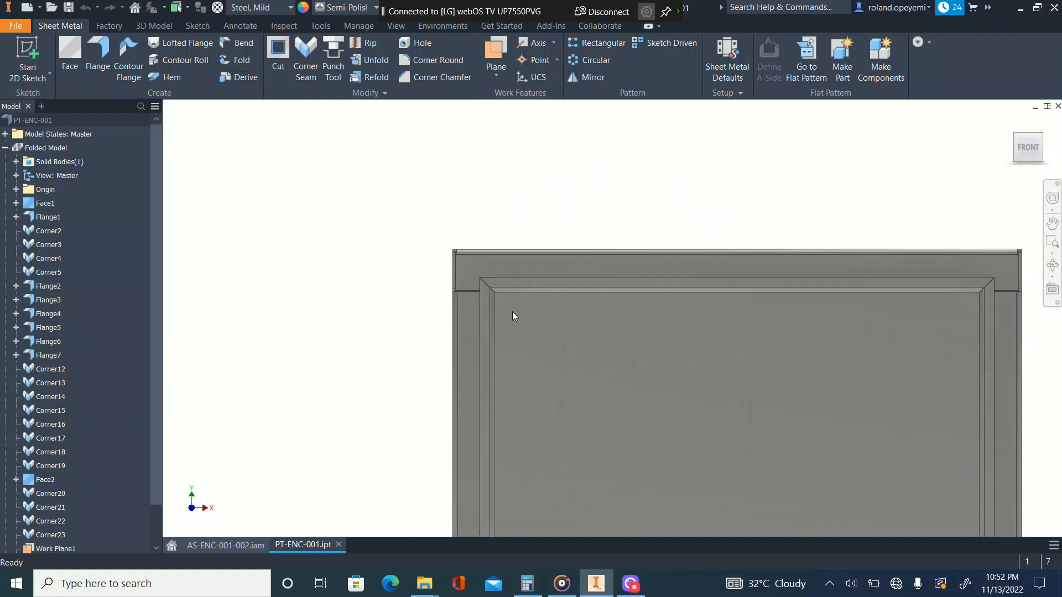
{"action": "scroll", "coordinate": [513, 316], "scroll_direction": "down", "scroll_amount": 4}
{"action": "left_click", "coordinate": [427, 246]}
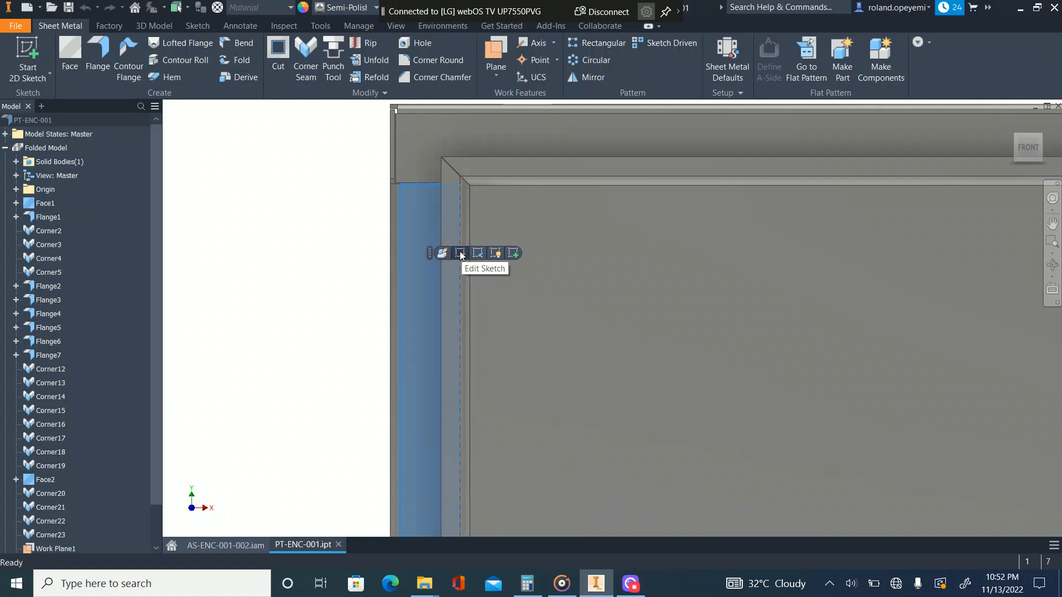
{"action": "left_click", "coordinate": [426, 171]}
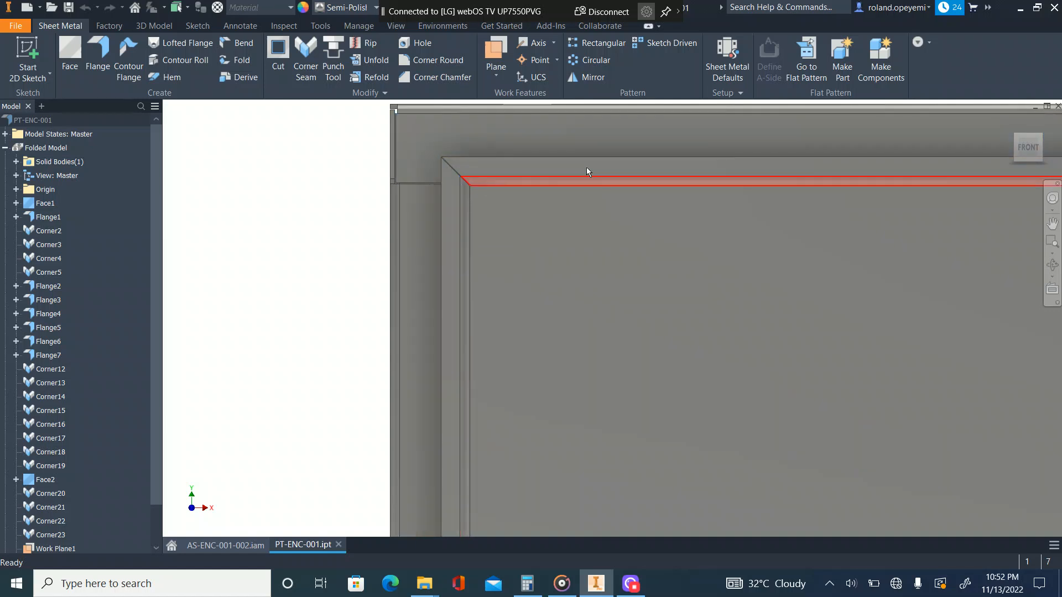
{"action": "left_click", "coordinate": [1011, 121]}
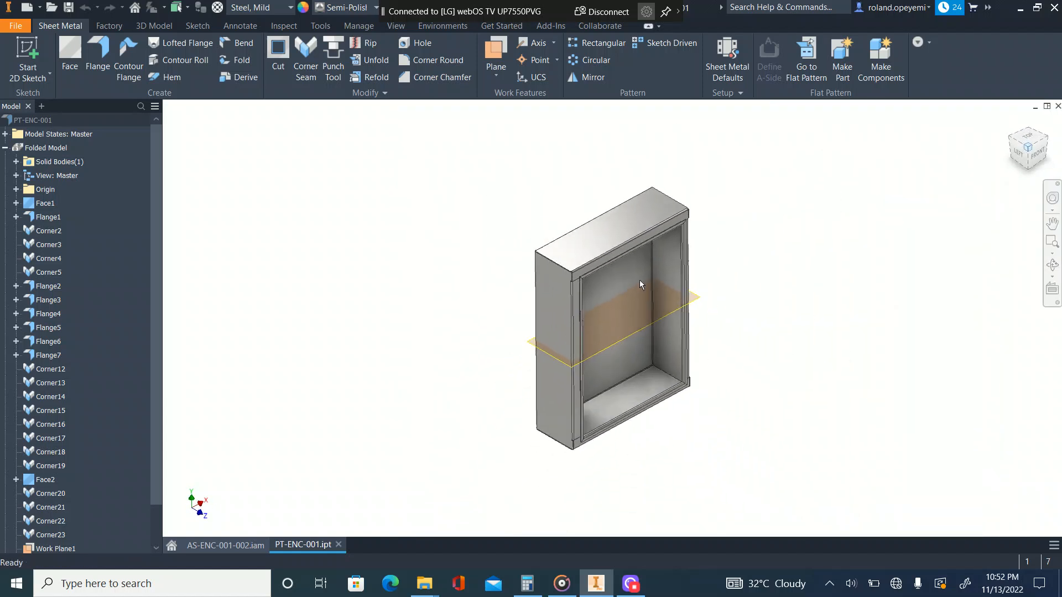
Open the vertical front side flange Flange2 for editing, examine its height distance expression, and close the feature
{"action": "scroll", "coordinate": [590, 287], "scroll_direction": "up", "scroll_amount": 8}
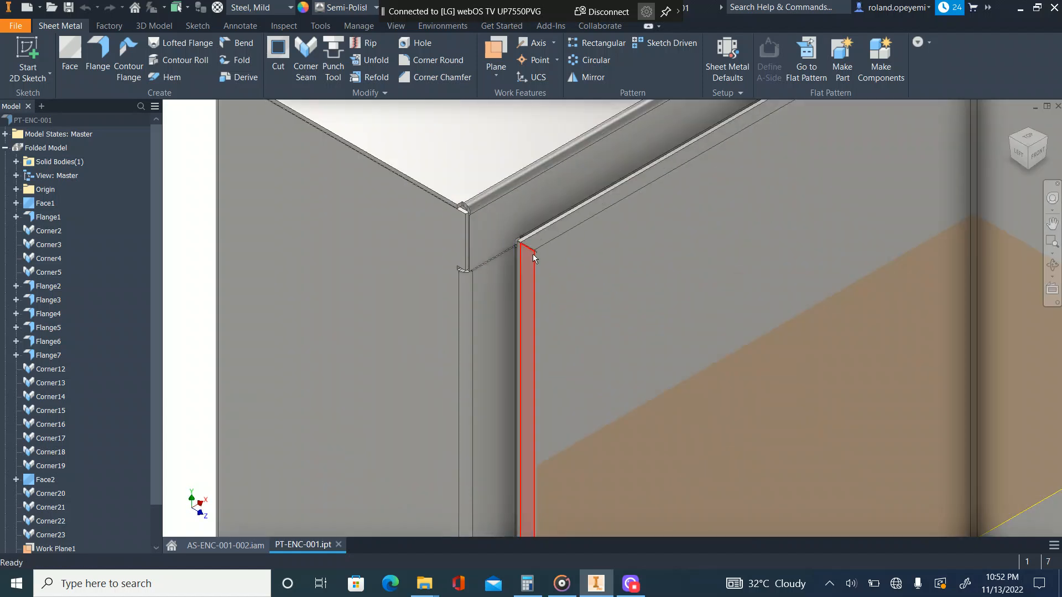
{"action": "scroll", "coordinate": [525, 261], "scroll_direction": "down", "scroll_amount": 2}
{"action": "left_click", "coordinate": [512, 272]}
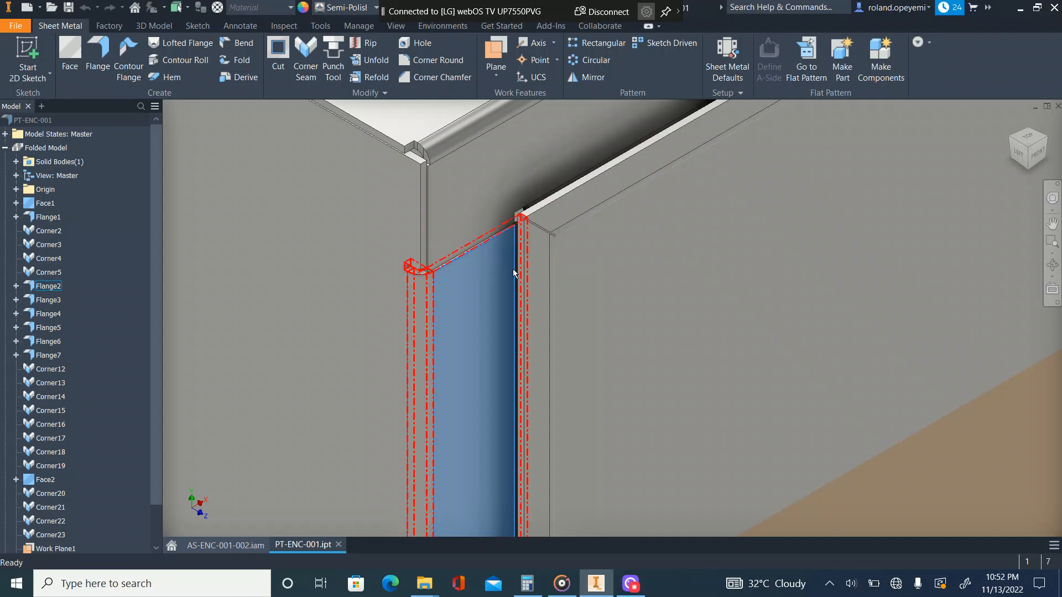
{"action": "double_click", "coordinate": [512, 275]}
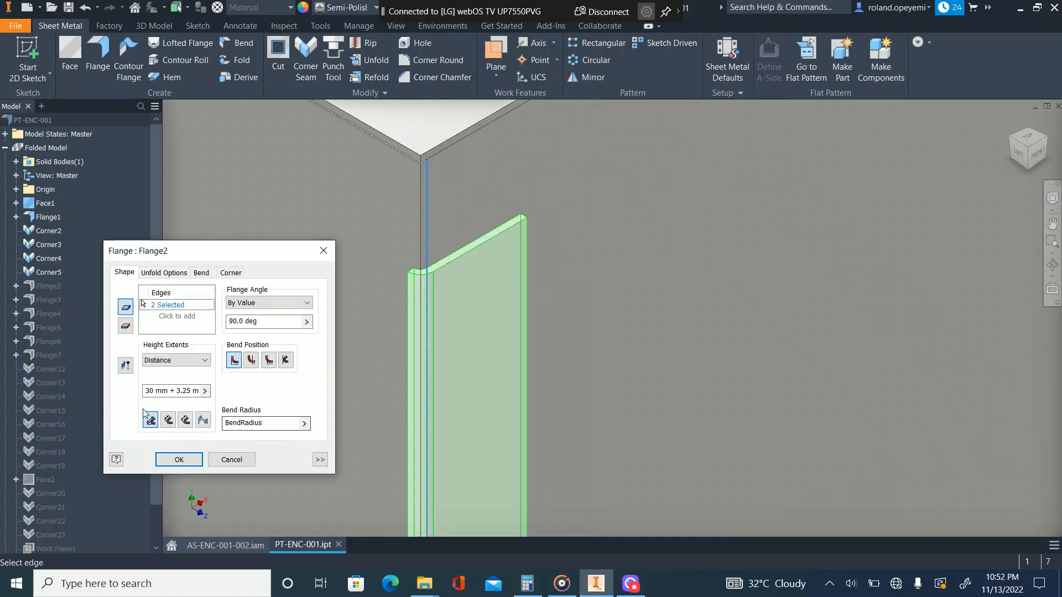
{"action": "left_click", "coordinate": [174, 391]}
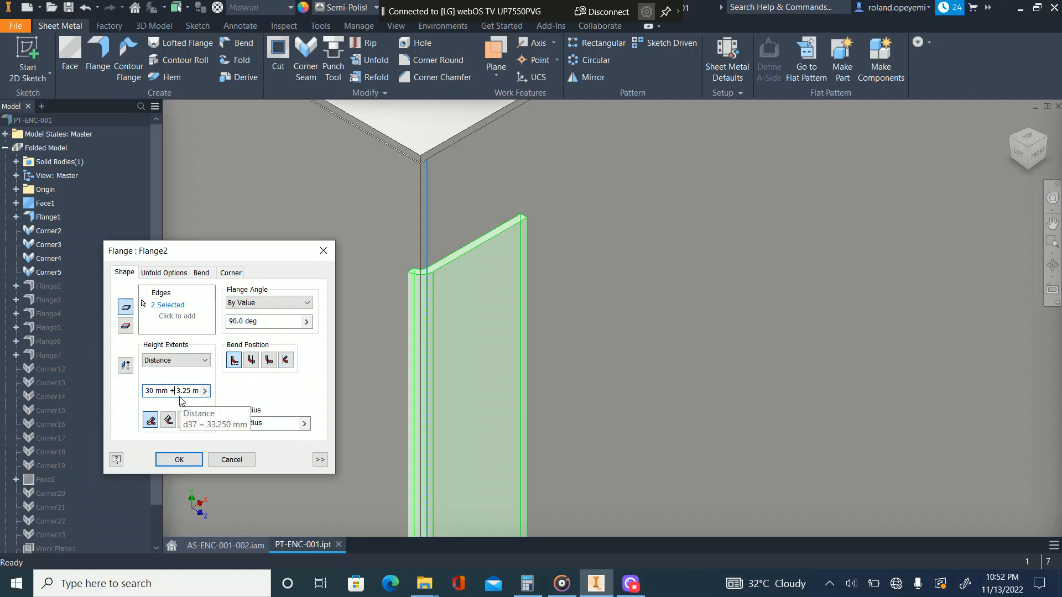
{"action": "left_click_drag", "start_coordinate": [173, 392], "coordinate": [200, 392]}
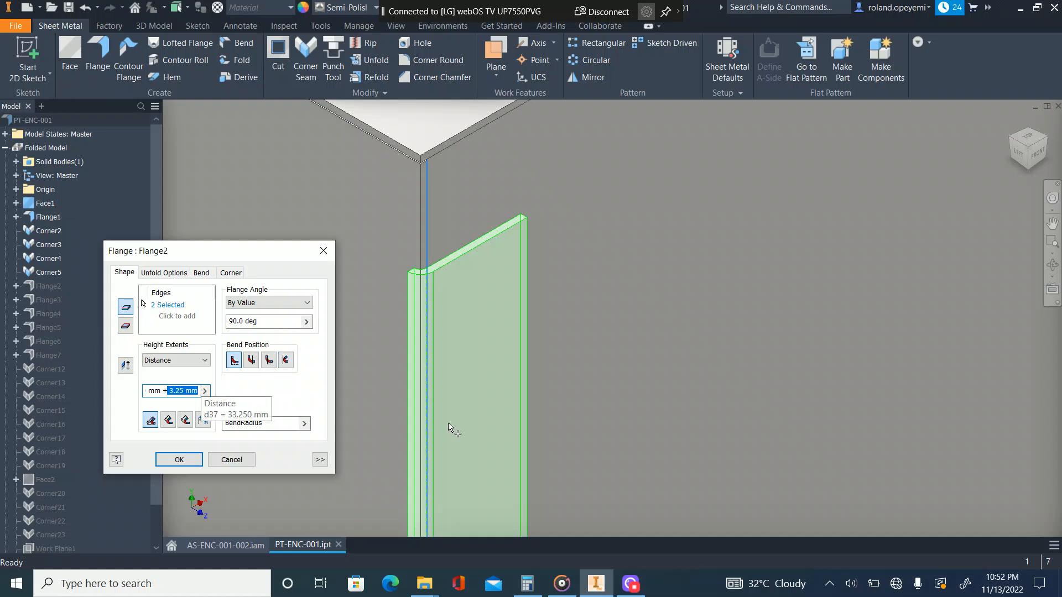
{"action": "scroll", "coordinate": [498, 332], "scroll_direction": "down", "scroll_amount": 5}
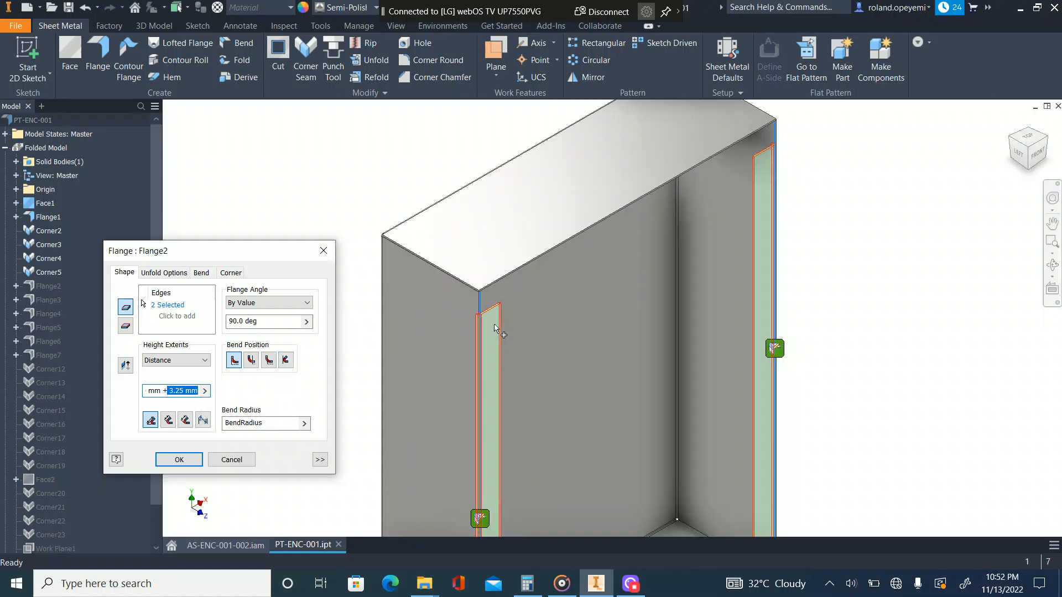
{"action": "scroll", "coordinate": [493, 332], "scroll_direction": "down", "scroll_amount": 3}
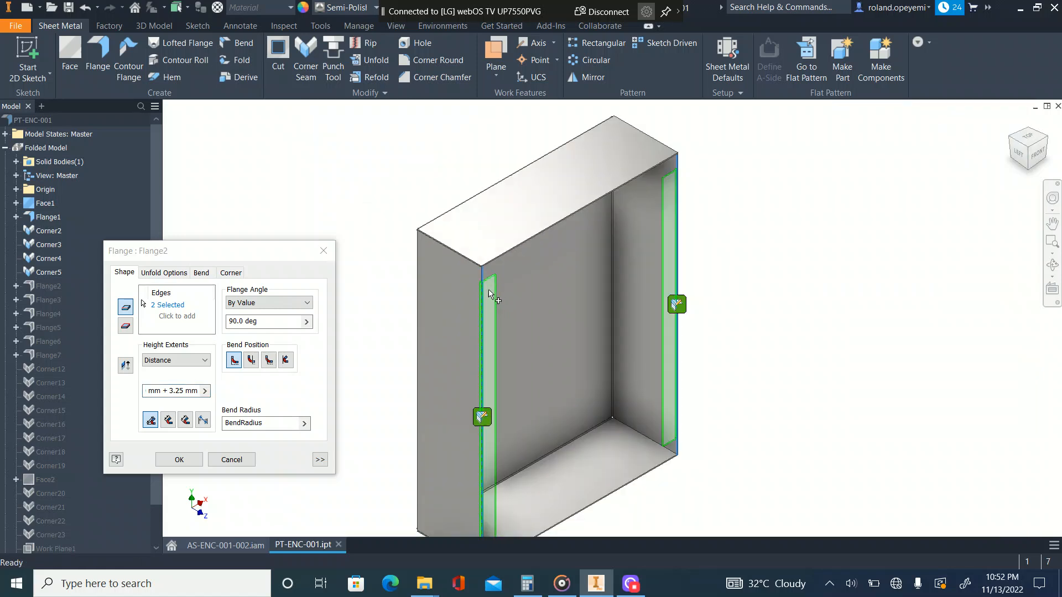
{"action": "scroll", "coordinate": [486, 299], "scroll_direction": "down", "scroll_amount": 4}
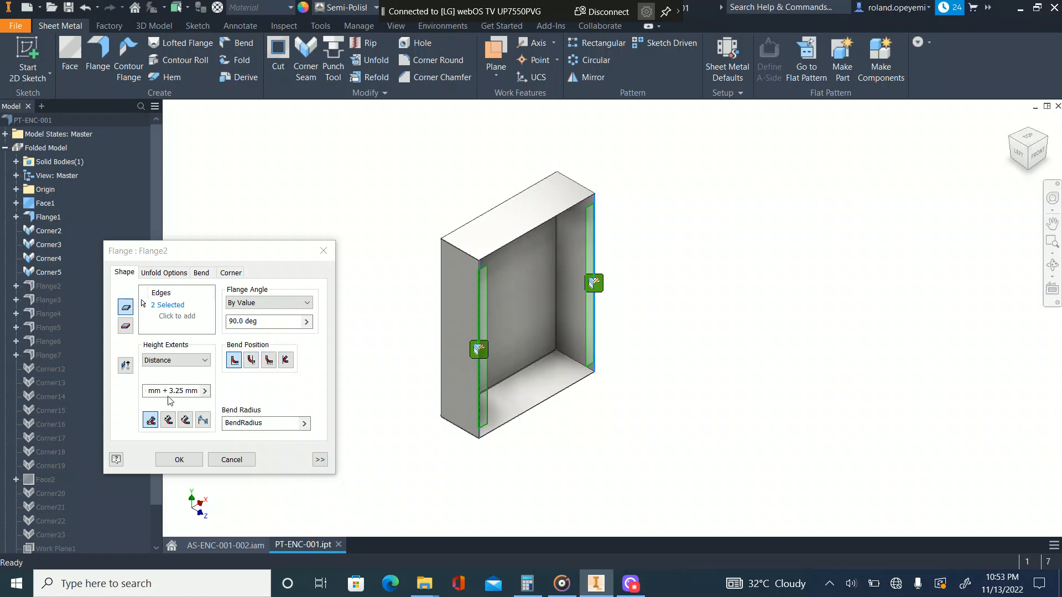
{"action": "left_click_drag", "start_coordinate": [168, 391], "coordinate": [191, 391]}
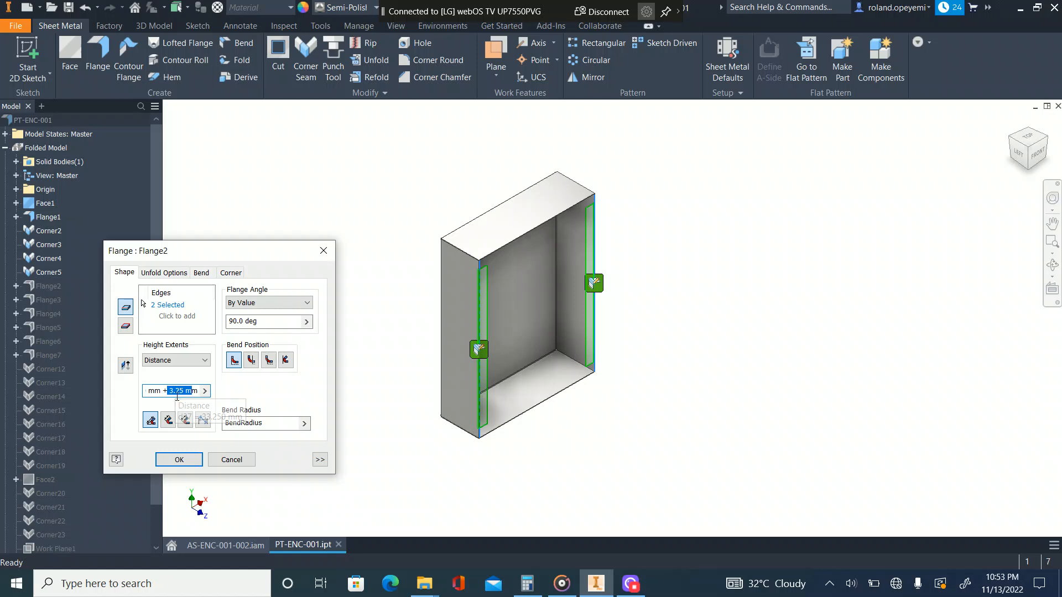
{"action": "key", "text": "shift+Home"}
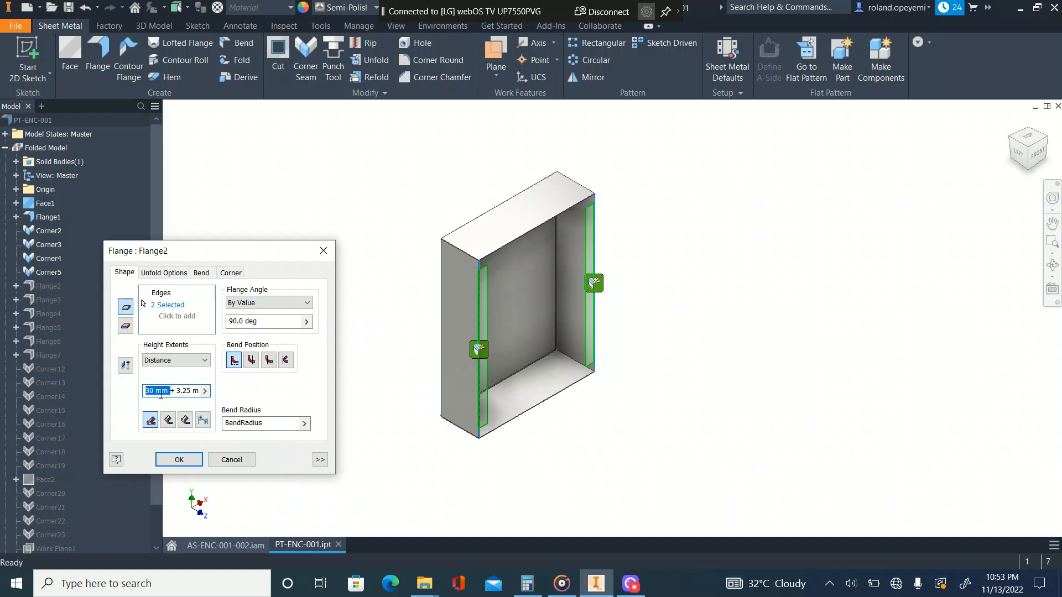
{"action": "key", "text": "Return"}
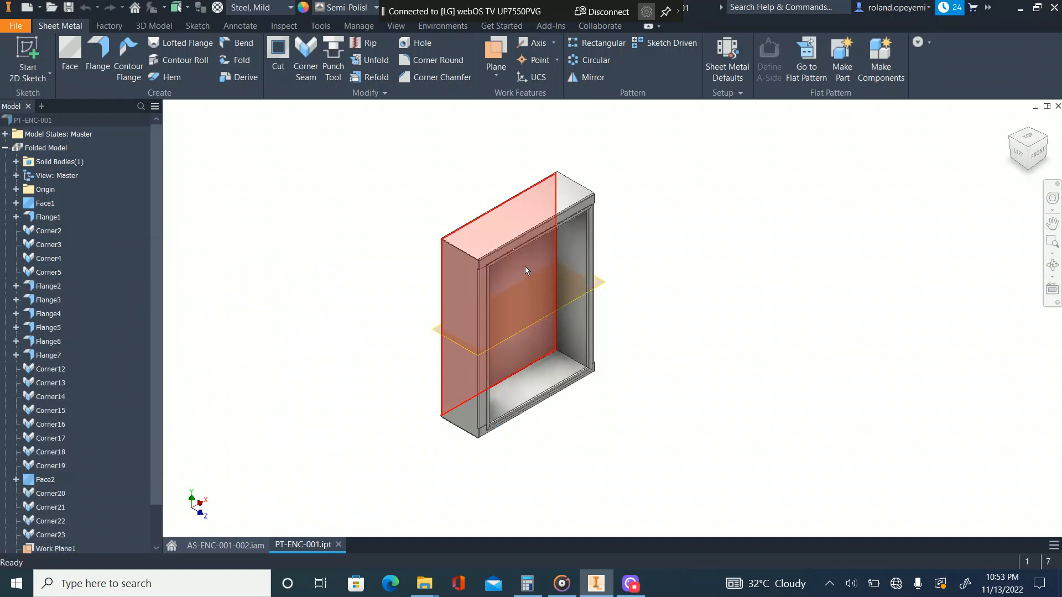
Open the inner return flange along the vertical sides, Flange4, check its shape settings and close it
{"action": "scroll", "coordinate": [498, 260], "scroll_direction": "up", "scroll_amount": 6}
{"action": "left_click", "coordinate": [347, 319]}
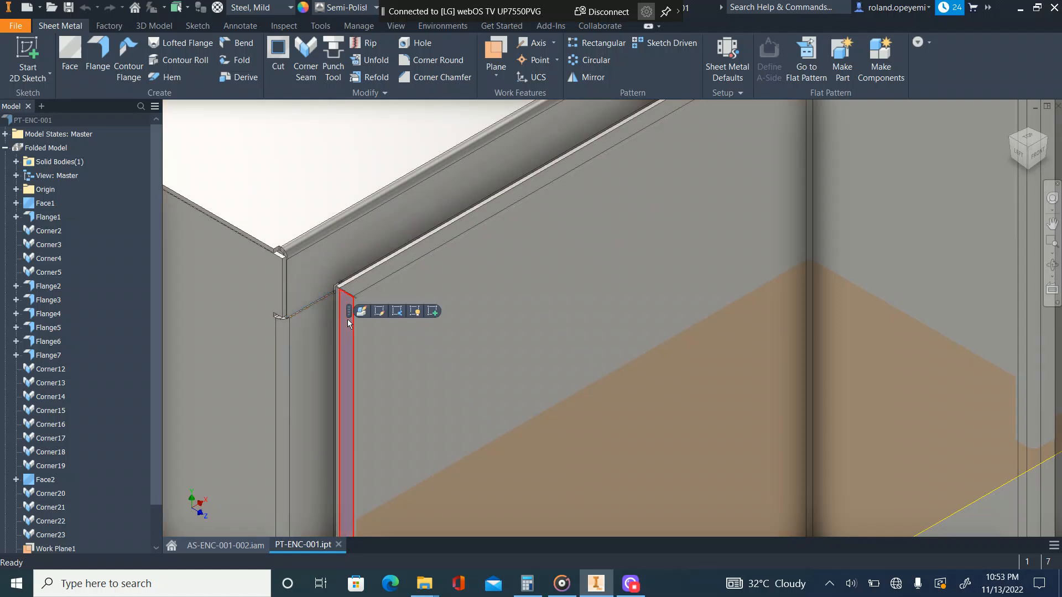
{"action": "key", "text": "Escape"}
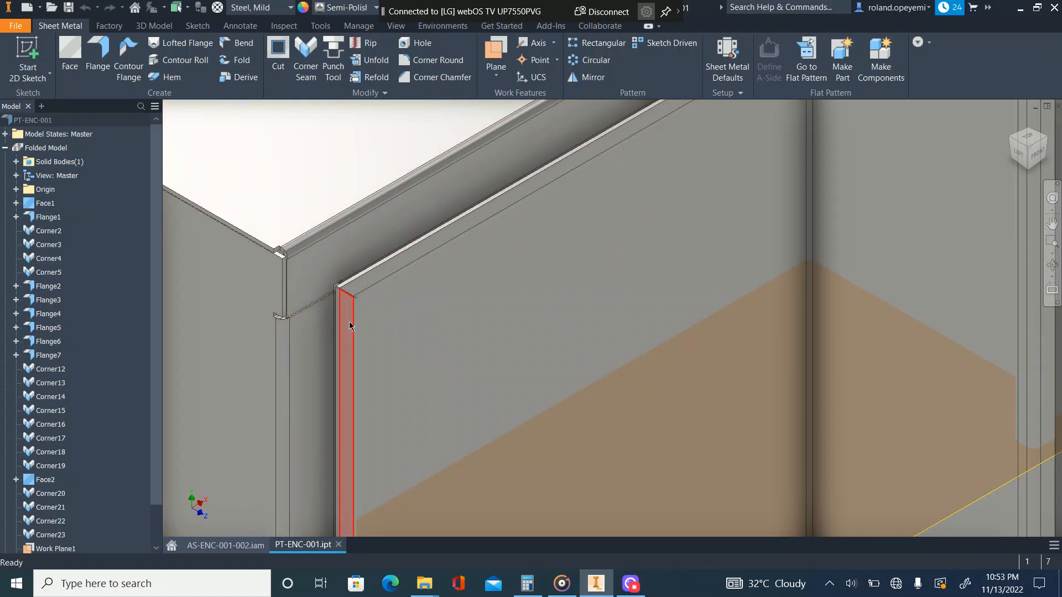
{"action": "double_click", "coordinate": [350, 326]}
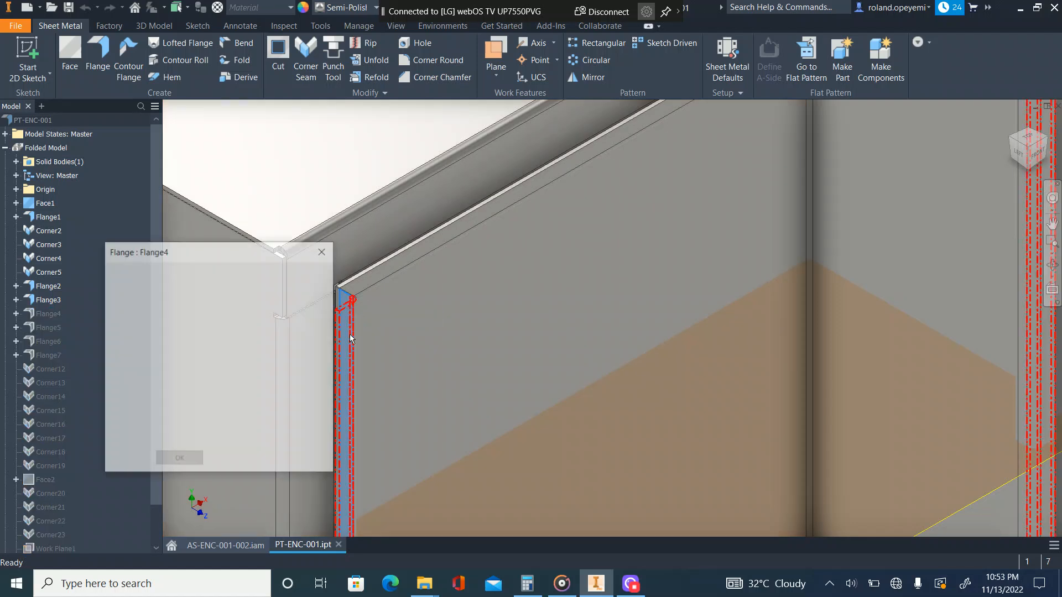
{"action": "scroll", "coordinate": [375, 317], "scroll_direction": "down", "scroll_amount": 5}
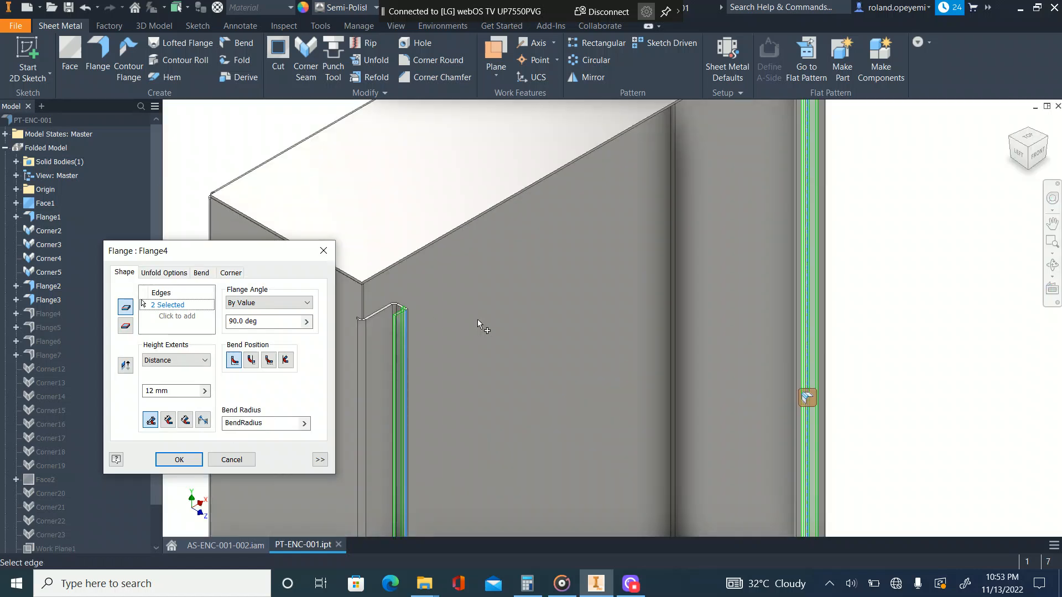
{"action": "key", "text": "Return"}
Check the shape settings of Flange7, the inner return flange along the upper edge of the opening, and close it
{"action": "scroll", "coordinate": [426, 330], "scroll_direction": "up", "scroll_amount": 5}
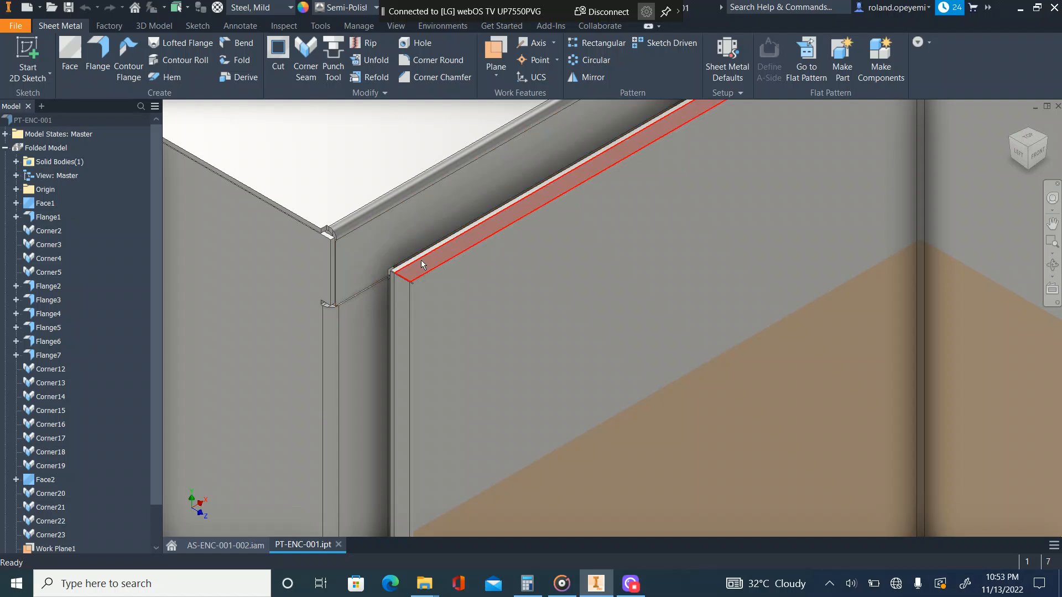
{"action": "scroll", "coordinate": [420, 264], "scroll_direction": "up", "scroll_amount": 2}
{"action": "left_click", "coordinate": [421, 267]}
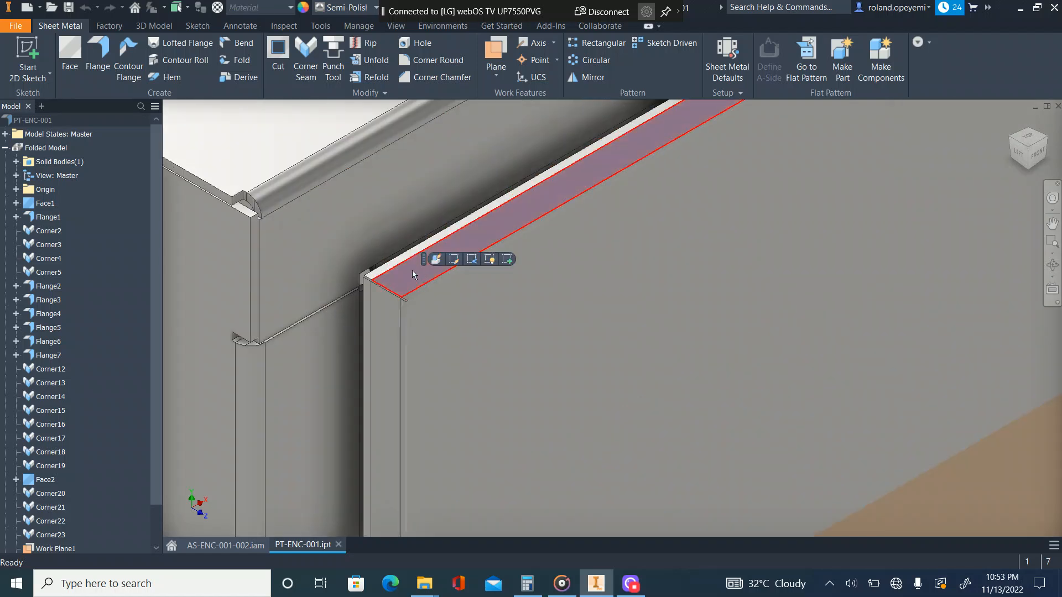
{"action": "double_click", "coordinate": [422, 277]}
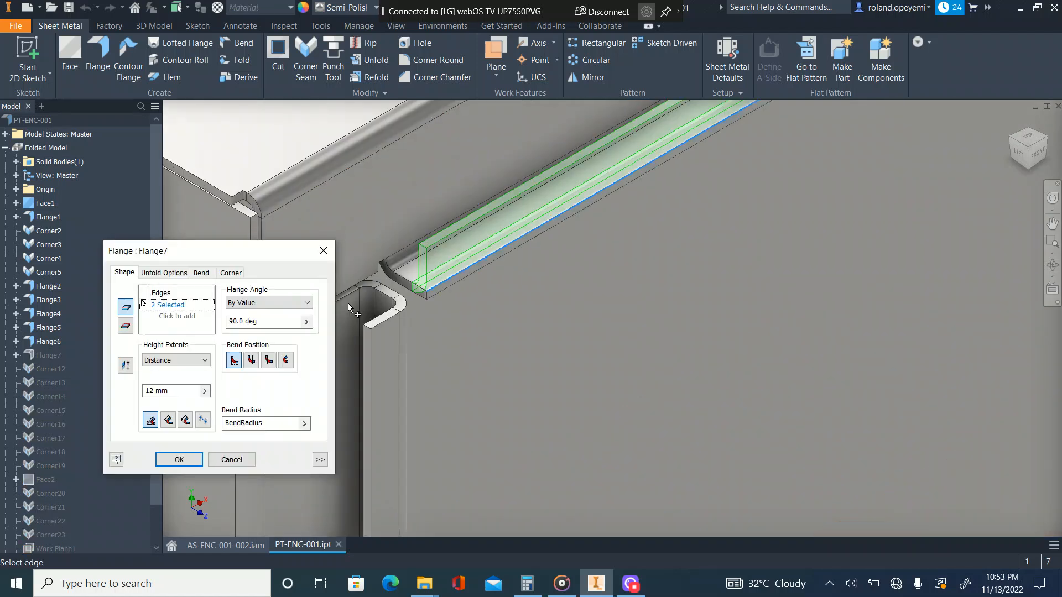
{"action": "key", "text": "Return"}
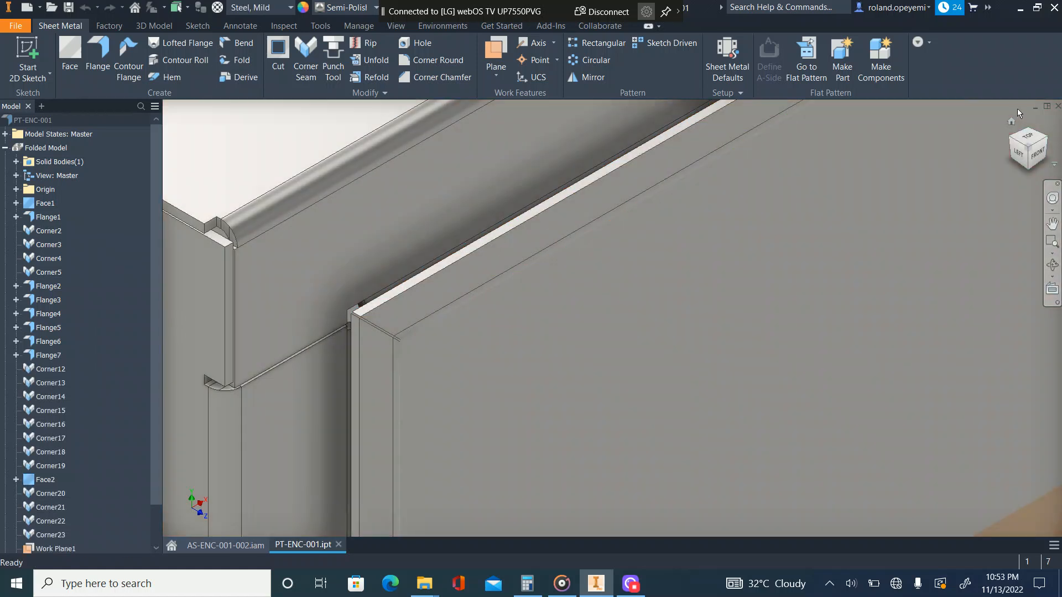
Open Flange6, the lip flange along the horizontal edges of the front opening, for editing
{"action": "left_click", "coordinate": [1012, 136]}
{"action": "middle_click_drag", "start_coordinate": [650, 304], "coordinate": [650, 303]}
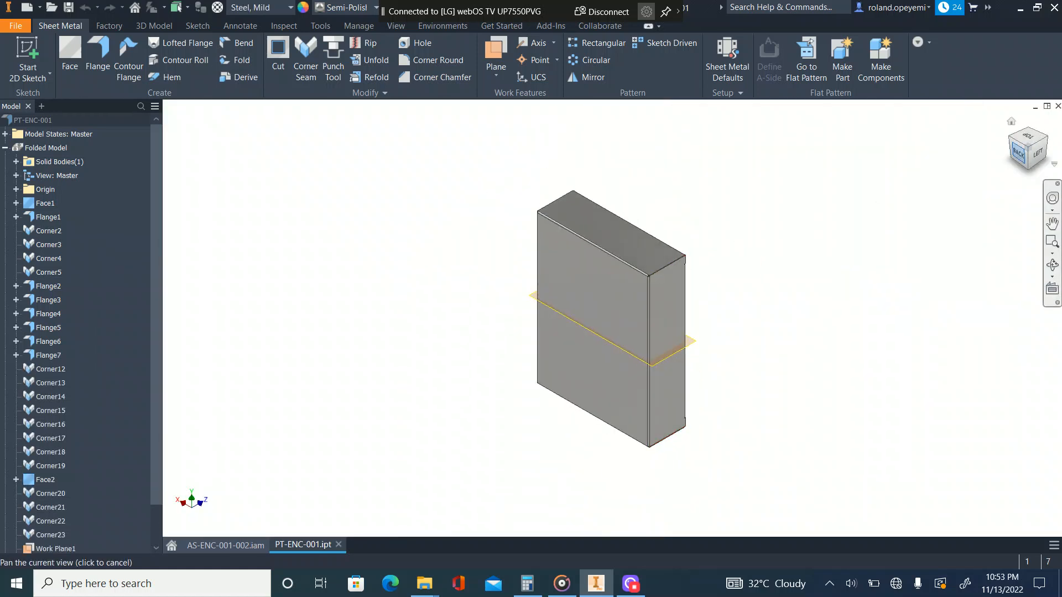
{"action": "middle_click_drag", "start_coordinate": [863, 131], "coordinate": [795, 208], "text": "shift"}
{"action": "scroll", "coordinate": [611, 330], "scroll_direction": "down", "scroll_amount": 5}
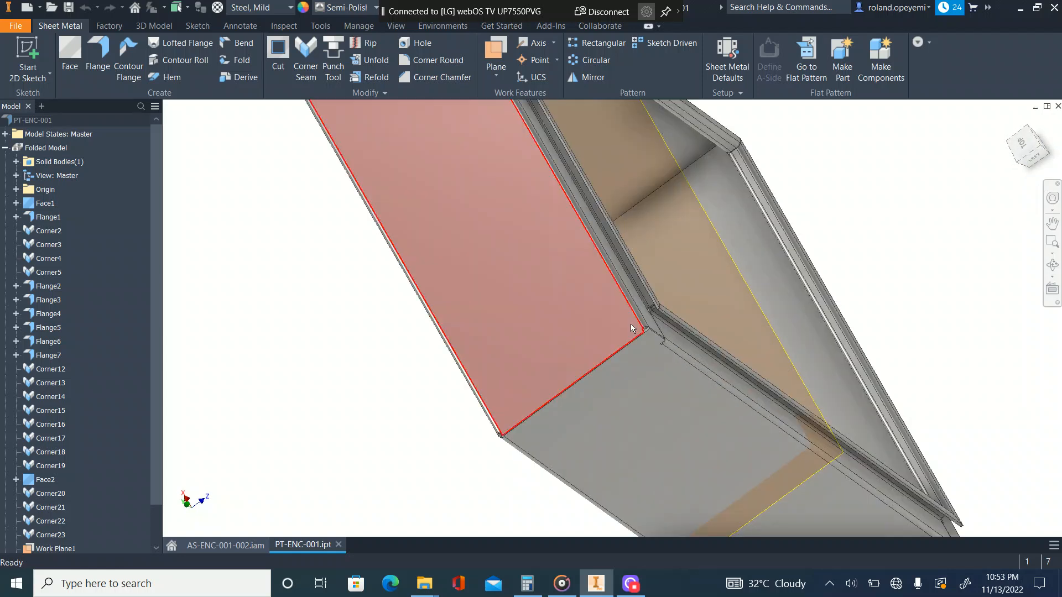
{"action": "scroll", "coordinate": [652, 311], "scroll_direction": "down", "scroll_amount": 3}
{"action": "left_click", "coordinate": [652, 292]}
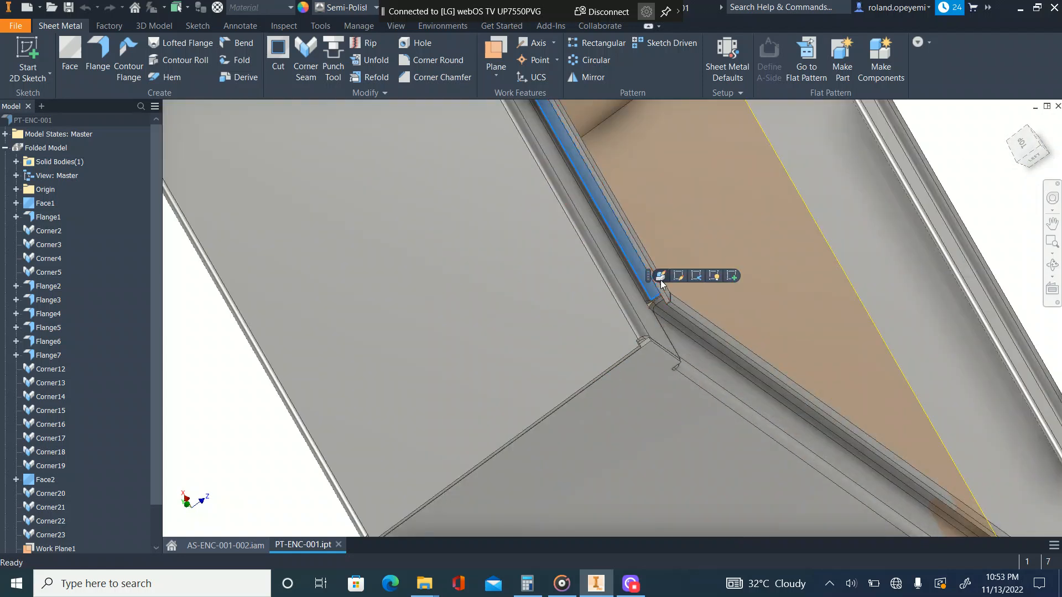
{"action": "left_click", "coordinate": [660, 277]}
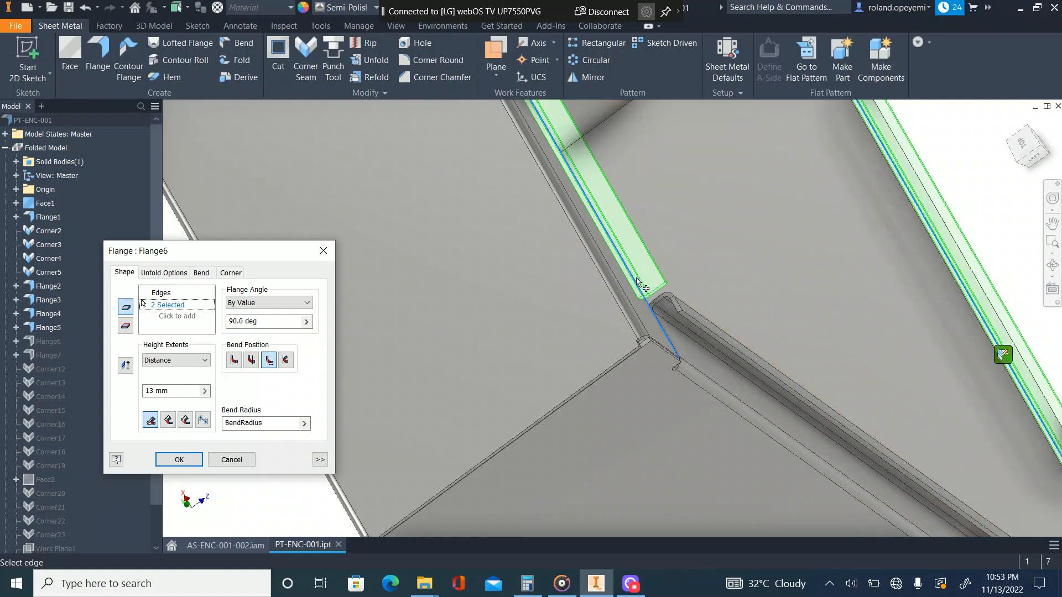
Look at Flange6 from the front and open the width extents of its upper bend to examine Offset1
{"action": "scroll", "coordinate": [560, 337], "scroll_direction": "down", "scroll_amount": 3}
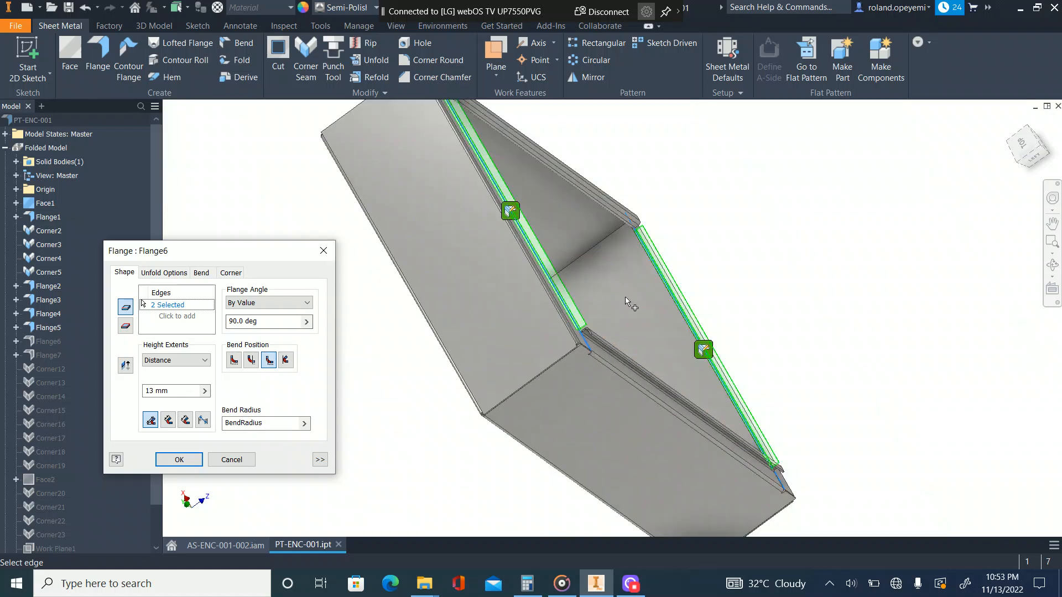
{"action": "key", "text": "F2"}
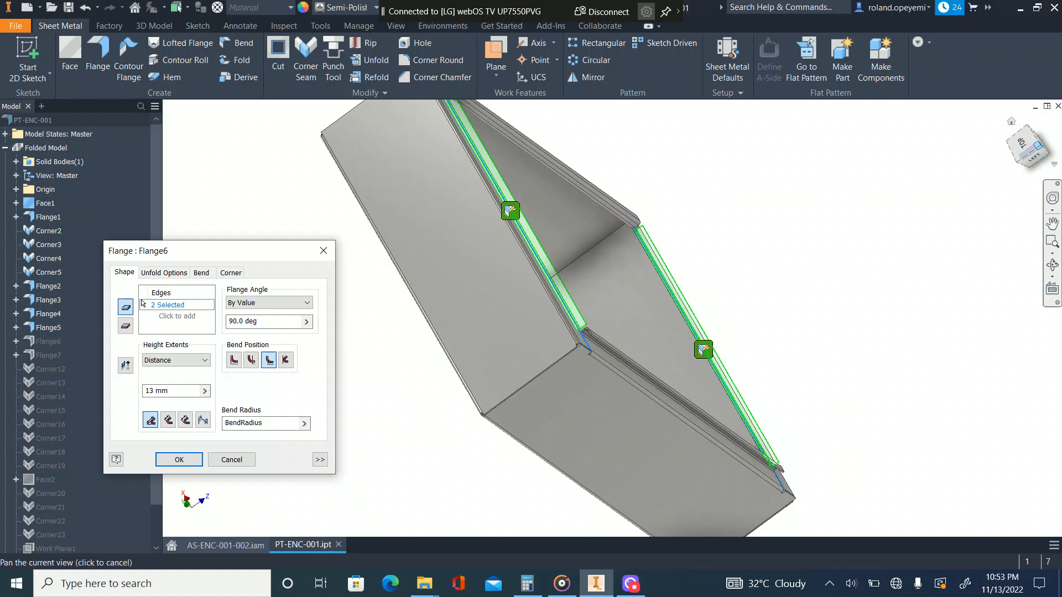
{"action": "left_click", "coordinate": [1042, 139]}
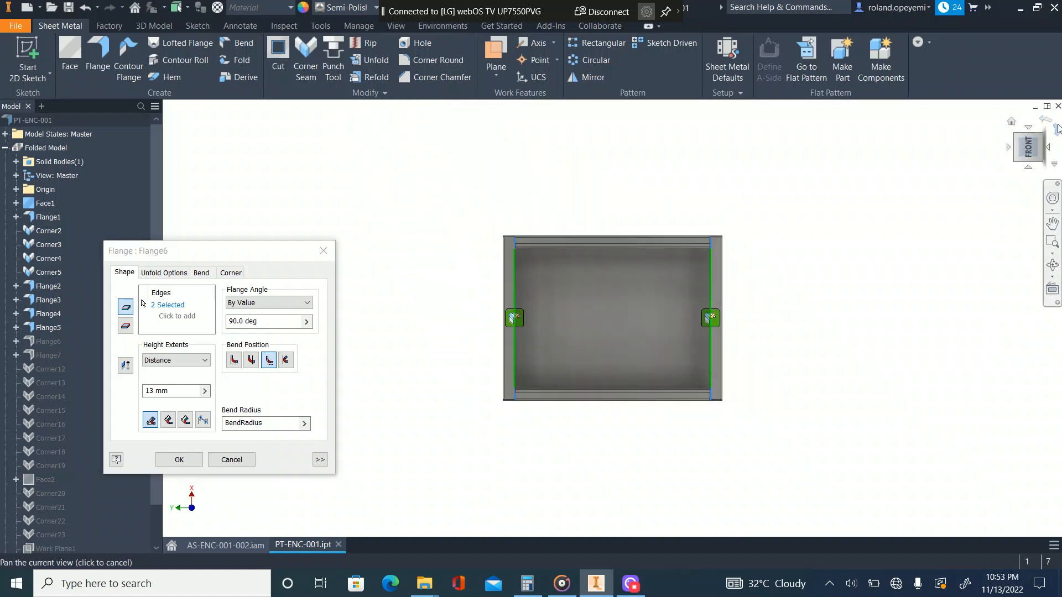
{"action": "left_click", "coordinate": [1056, 131]}
{"action": "scroll", "coordinate": [568, 228], "scroll_direction": "down", "scroll_amount": 4}
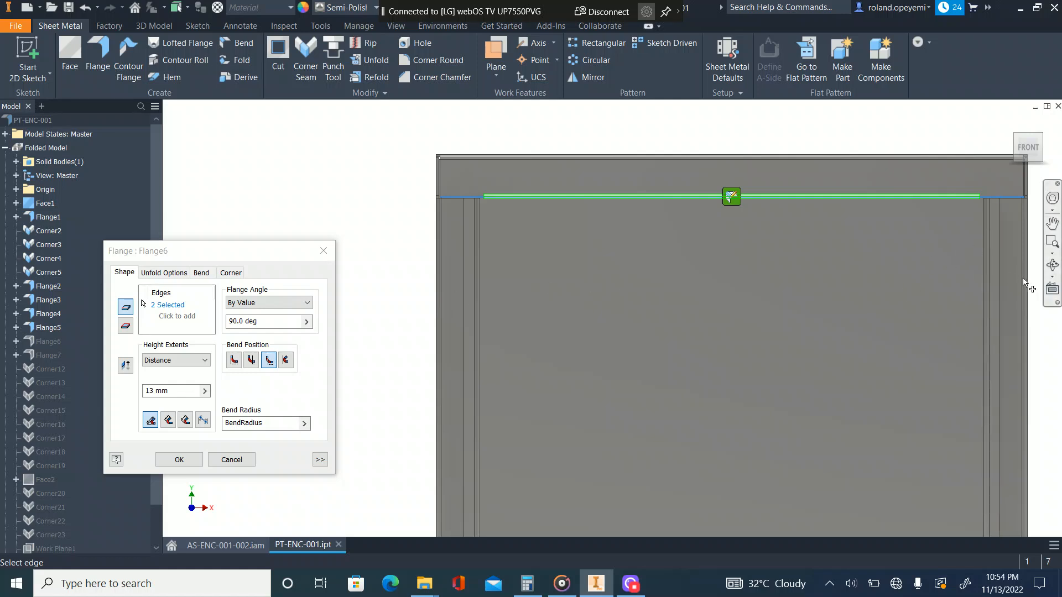
{"action": "scroll", "coordinate": [935, 255], "scroll_direction": "down", "scroll_amount": 5}
{"action": "scroll", "coordinate": [931, 230], "scroll_direction": "up", "scroll_amount": 5}
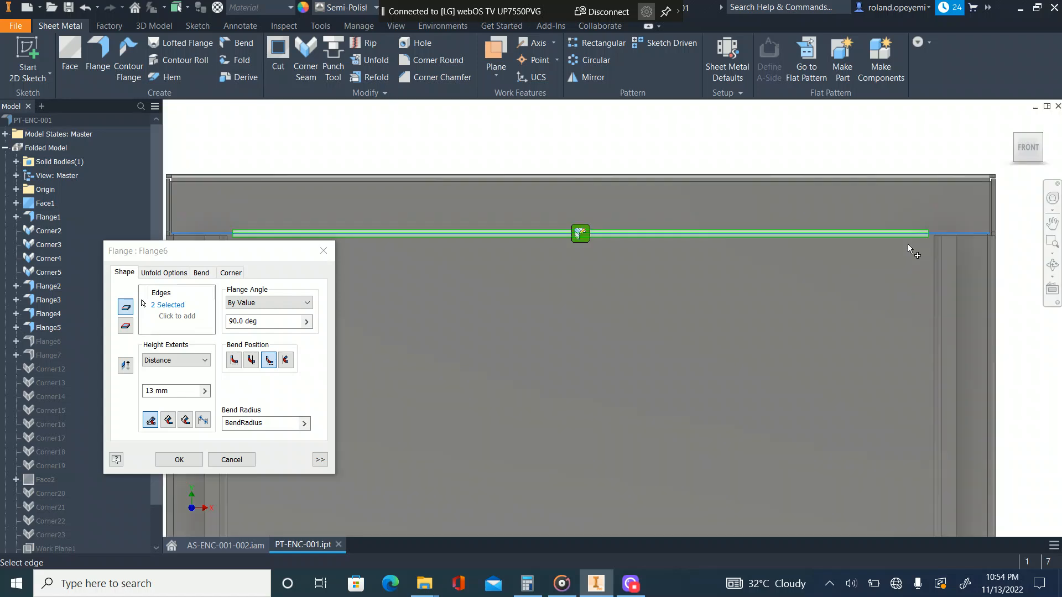
{"action": "left_click", "coordinate": [642, 236]}
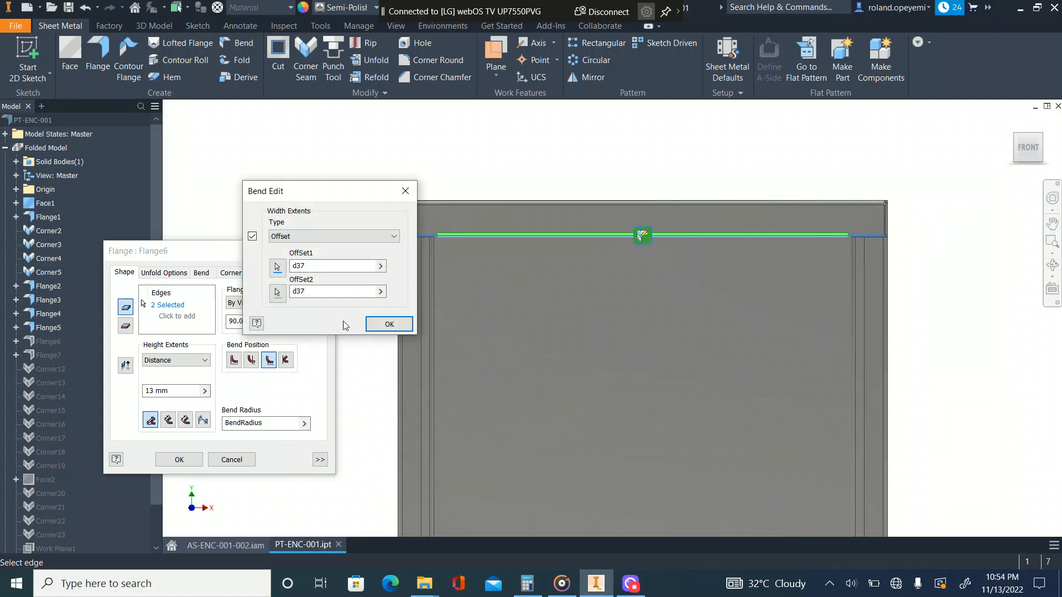
{"action": "left_click", "coordinate": [310, 266]}
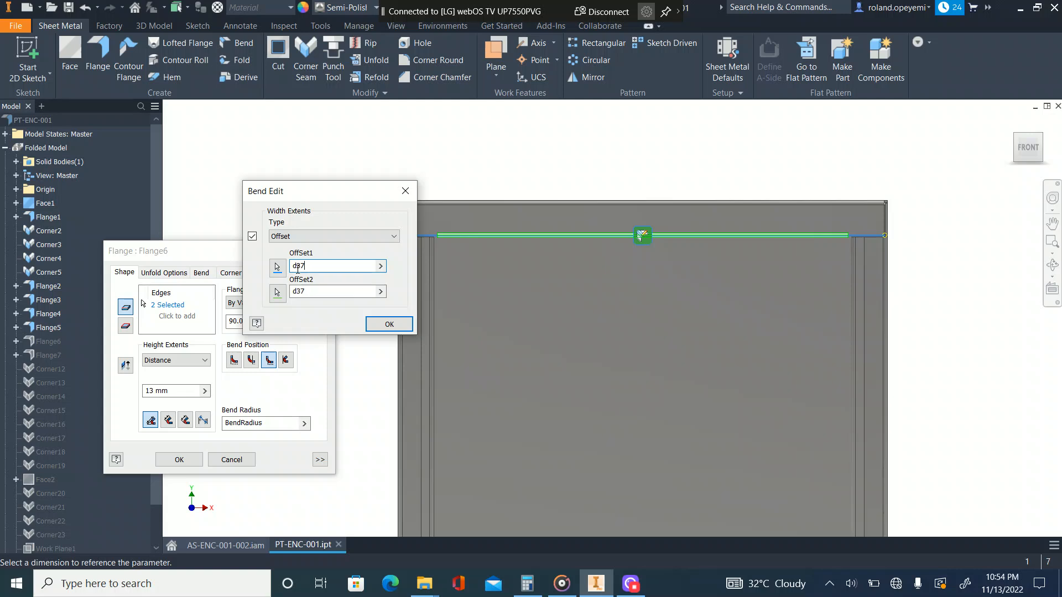
Compare the upper bend's offsets with the width of the side flanges, and close Flange6 without changes
{"action": "left_click_drag", "start_coordinate": [380, 187], "coordinate": [278, 200]}
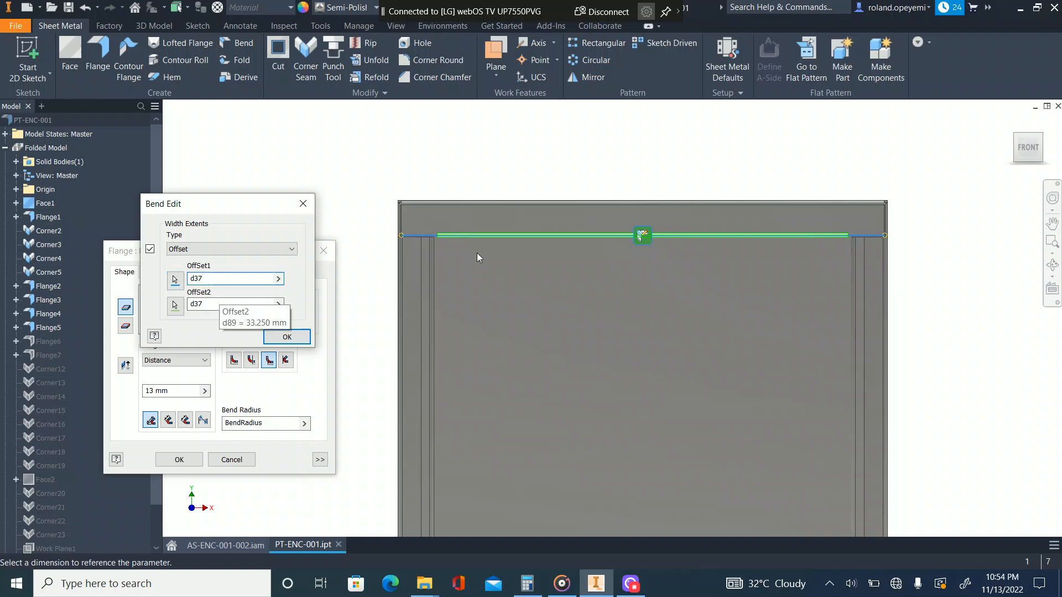
{"action": "scroll", "coordinate": [396, 277], "scroll_direction": "up", "scroll_amount": 3}
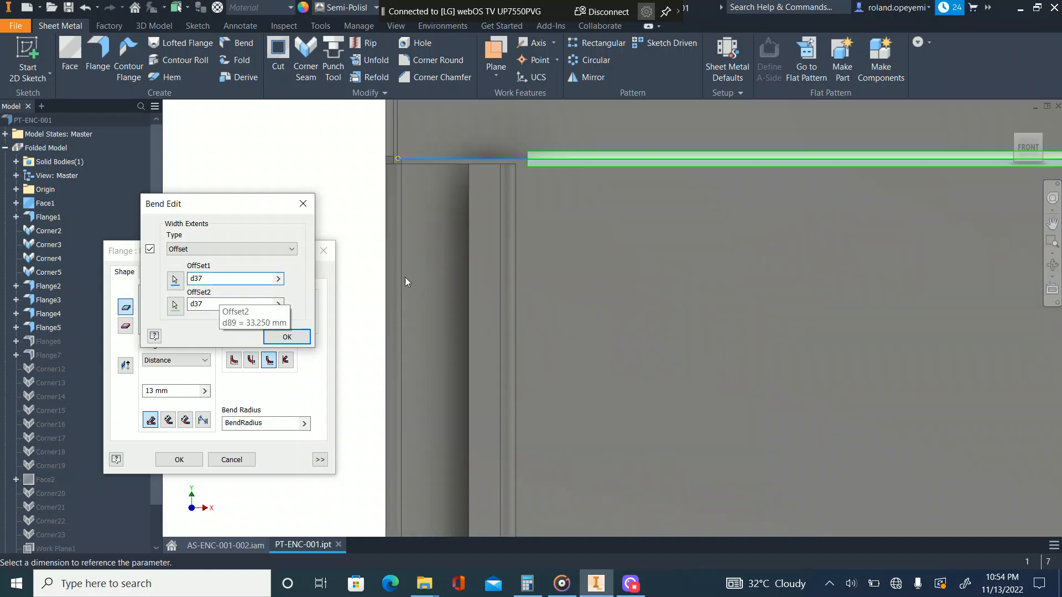
{"action": "scroll", "coordinate": [452, 247], "scroll_direction": "down", "scroll_amount": 3}
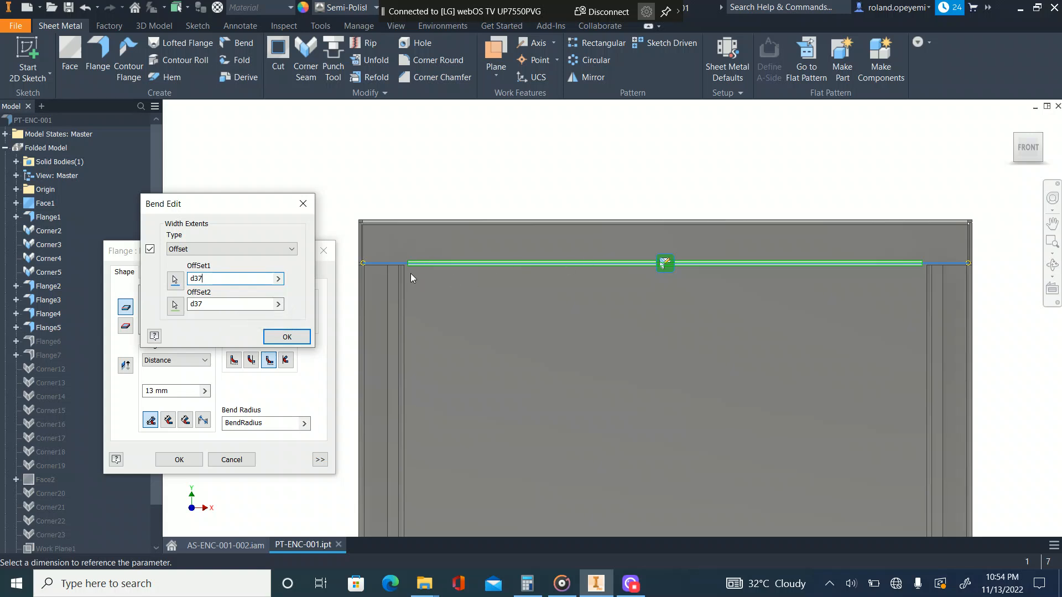
{"action": "scroll", "coordinate": [410, 273], "scroll_direction": "up", "scroll_amount": 3}
{"action": "scroll", "coordinate": [460, 238], "scroll_direction": "down", "scroll_amount": 5}
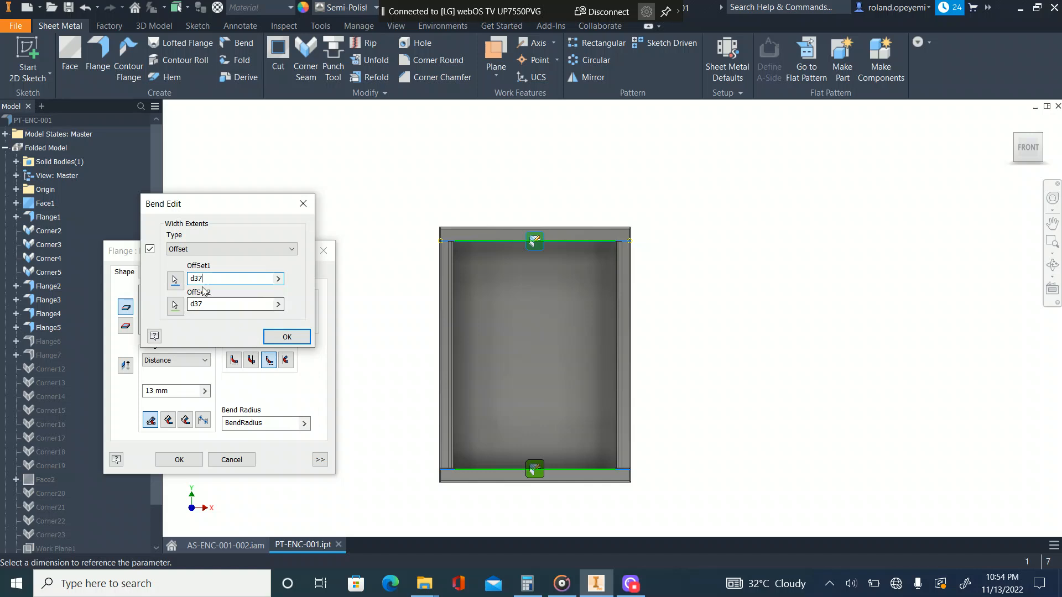
{"action": "left_click", "coordinate": [303, 203]}
{"action": "left_click", "coordinate": [322, 253]}
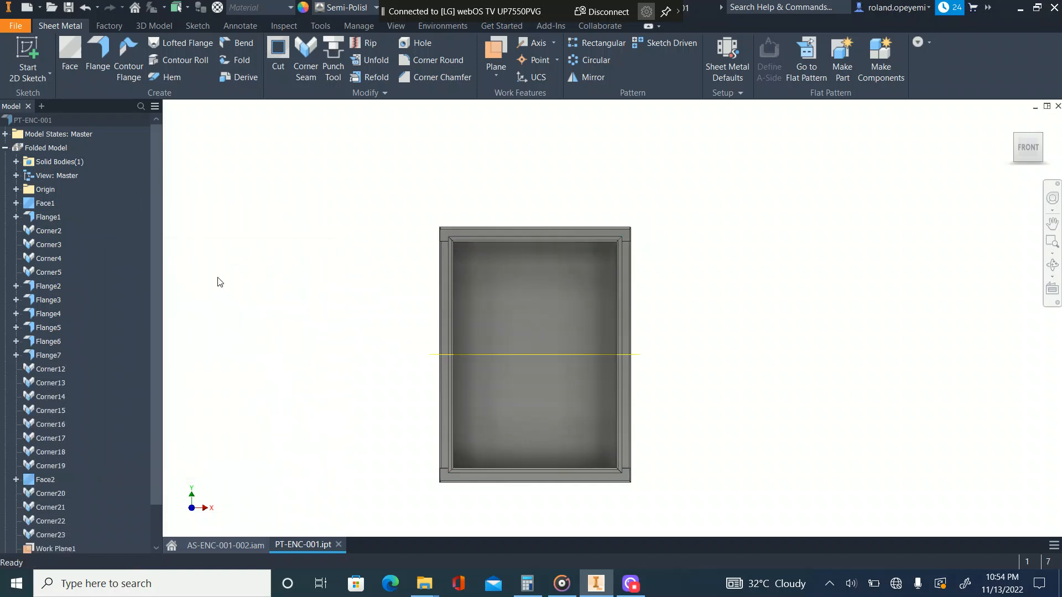
Open the vertical side flange Flange2, check the parameter behind its height distance, and close the feature
{"action": "scroll", "coordinate": [447, 257], "scroll_direction": "up", "scroll_amount": 5}
{"action": "left_click", "coordinate": [443, 252]}
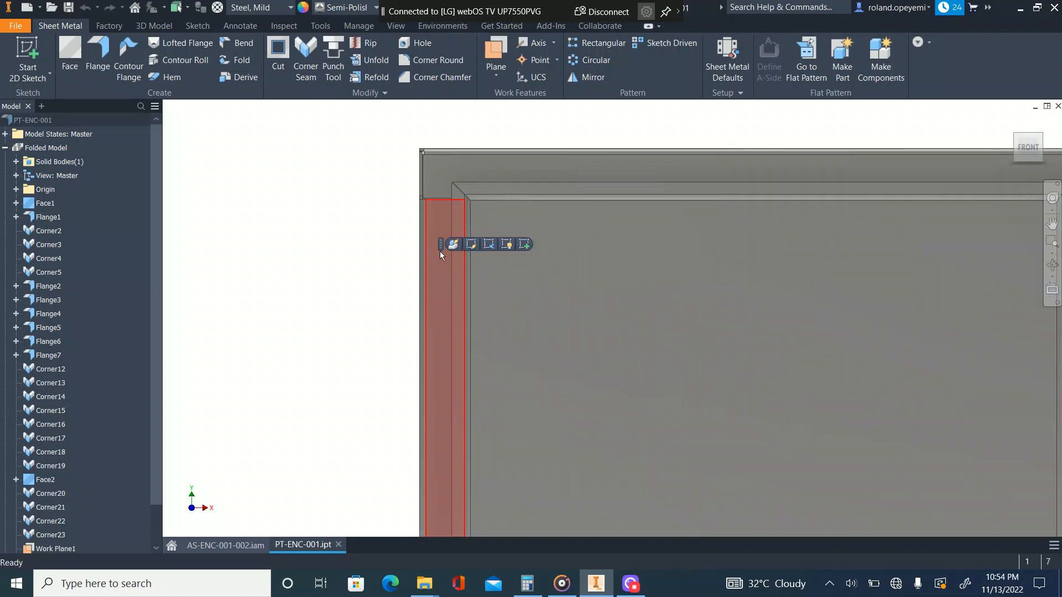
{"action": "left_click", "coordinate": [453, 245]}
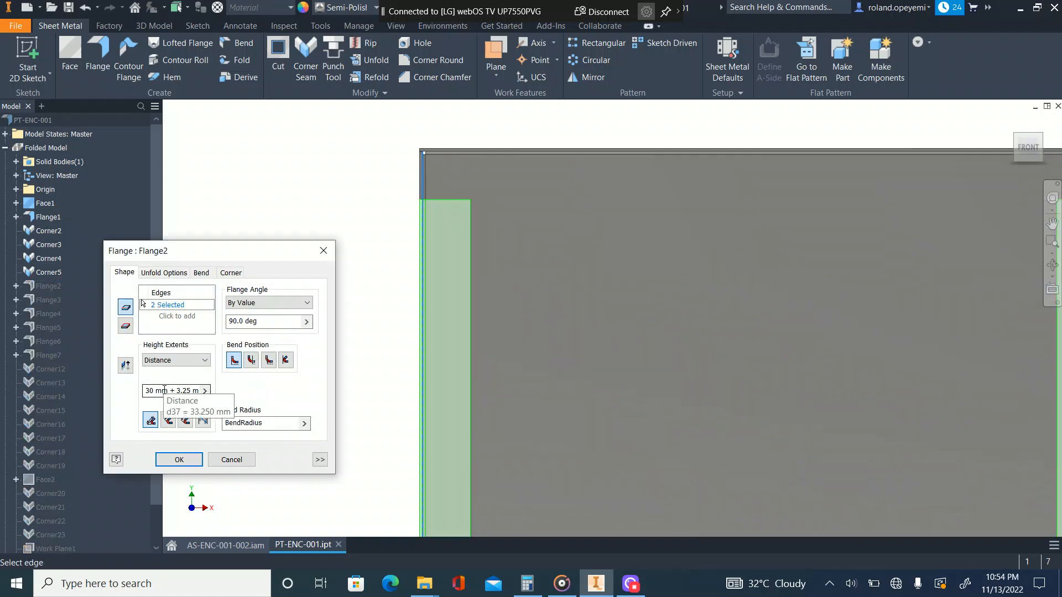
{"action": "key", "text": "Return"}
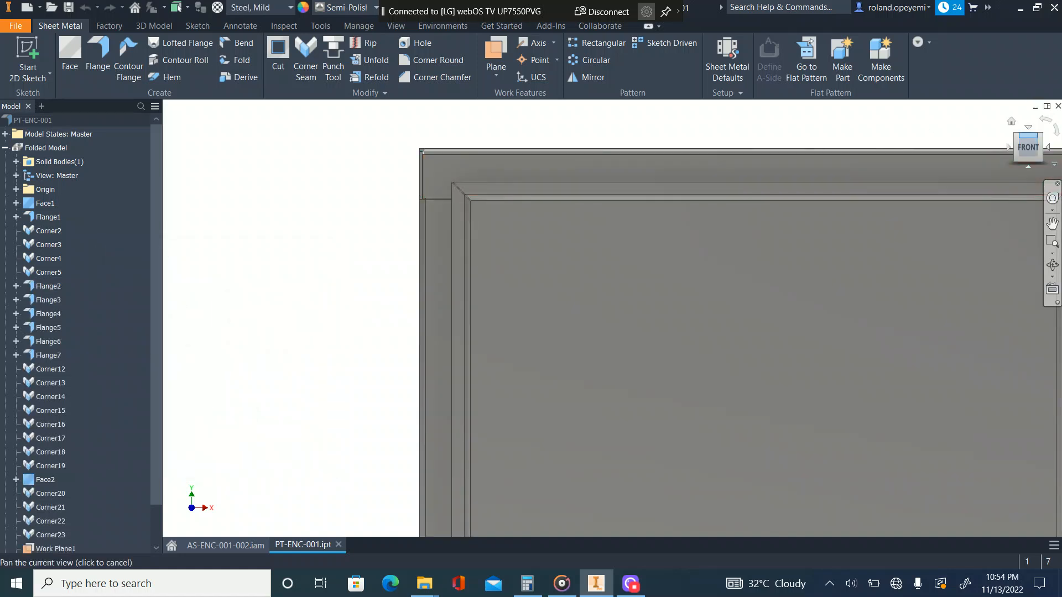
Inspect the opening's corner from several directions, where the side flanges meet the horizontal front flange and its inner lip
{"action": "left_click", "coordinate": [1017, 136]}
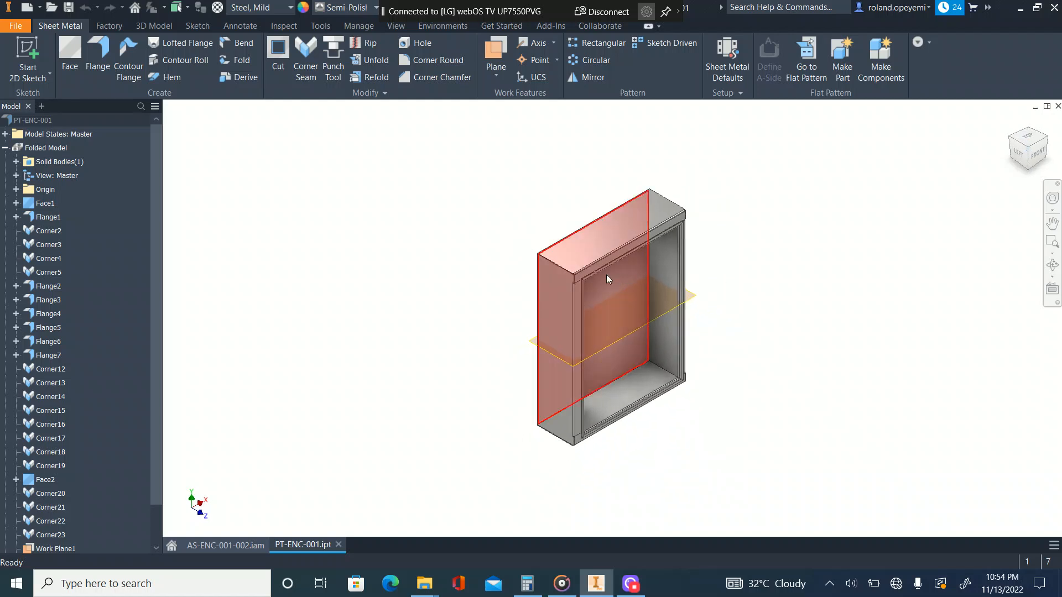
{"action": "scroll", "coordinate": [531, 289], "scroll_direction": "down", "scroll_amount": 8}
{"action": "scroll", "coordinate": [525, 282], "scroll_direction": "down", "scroll_amount": 2}
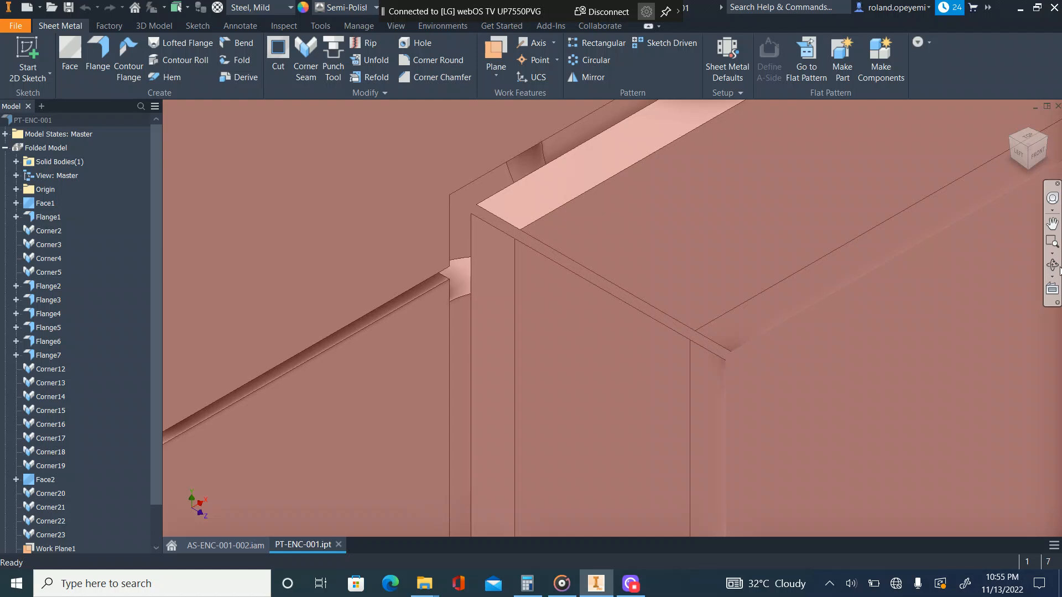
{"action": "left_click", "coordinate": [1053, 265]}
{"action": "left_click_drag", "start_coordinate": [766, 313], "coordinate": [653, 350]}
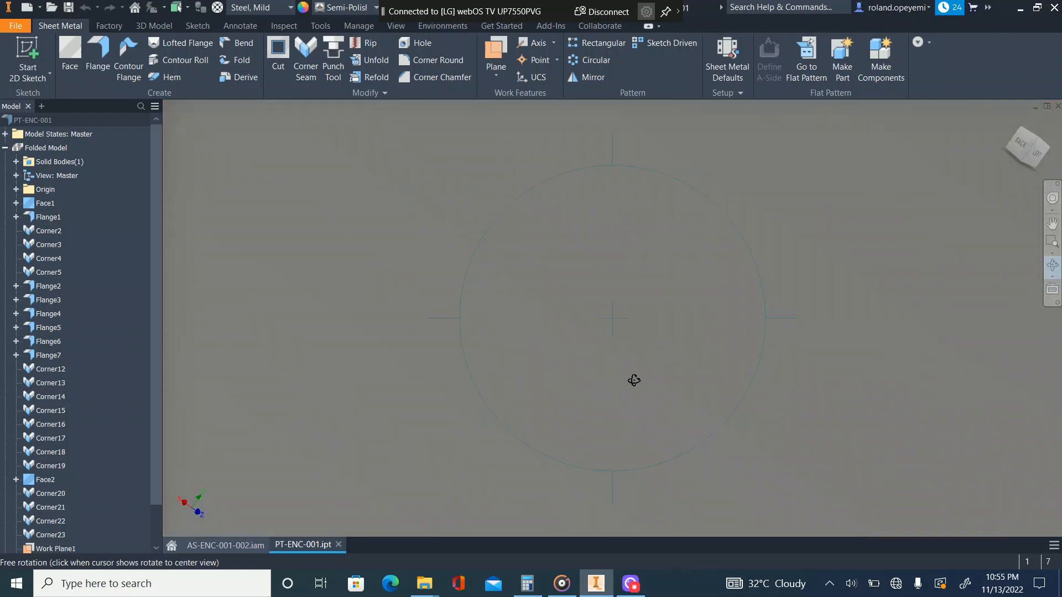
{"action": "scroll", "coordinate": [612, 371], "scroll_direction": "down", "scroll_amount": 5}
{"action": "left_click_drag", "start_coordinate": [757, 254], "coordinate": [774, 196]}
{"action": "key", "text": "Escape"}
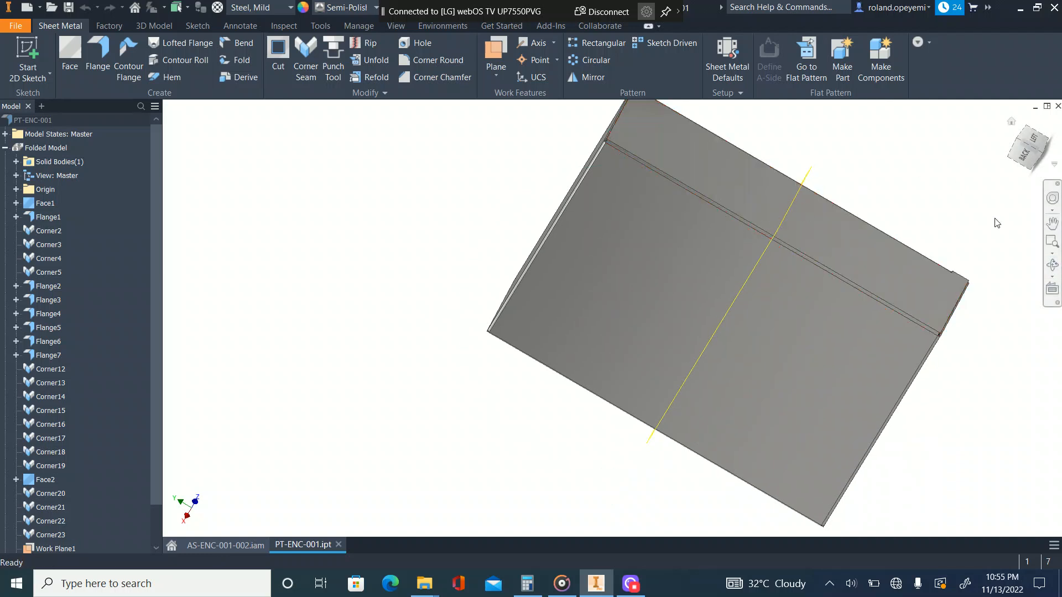
{"action": "left_click", "coordinate": [1052, 265]}
{"action": "left_click_drag", "start_coordinate": [754, 309], "coordinate": [739, 349]}
{"action": "scroll", "coordinate": [681, 173], "scroll_direction": "down", "scroll_amount": 4}
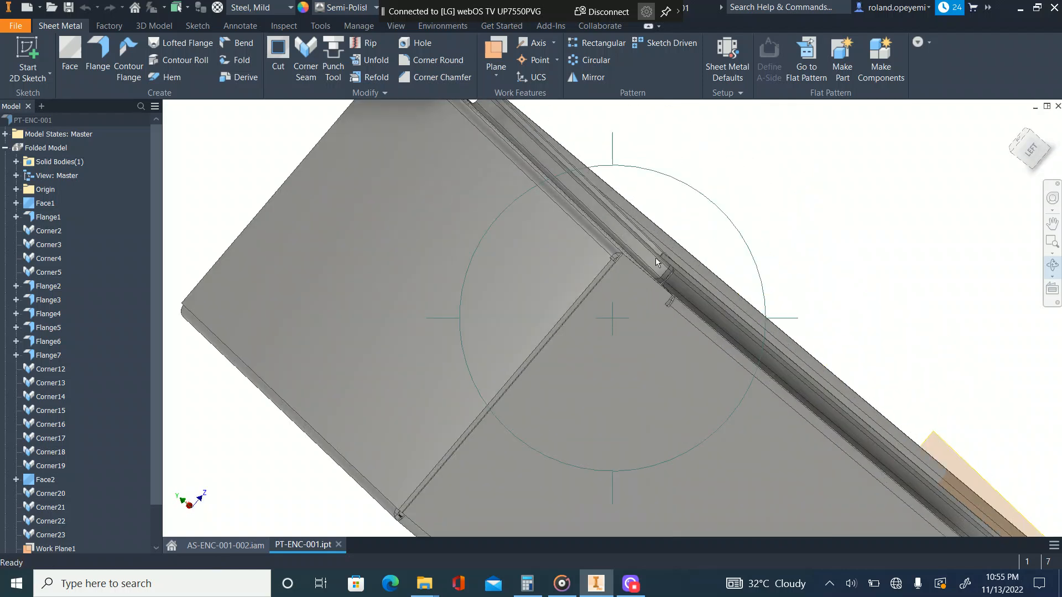
{"action": "key", "text": "Escape"}
{"action": "scroll", "coordinate": [658, 260], "scroll_direction": "down", "scroll_amount": 3}
Open Flange6 for editing and review the width offsets of its upper bend, keeping them as they are
{"action": "left_click", "coordinate": [665, 249]}
{"action": "left_click", "coordinate": [665, 251]}
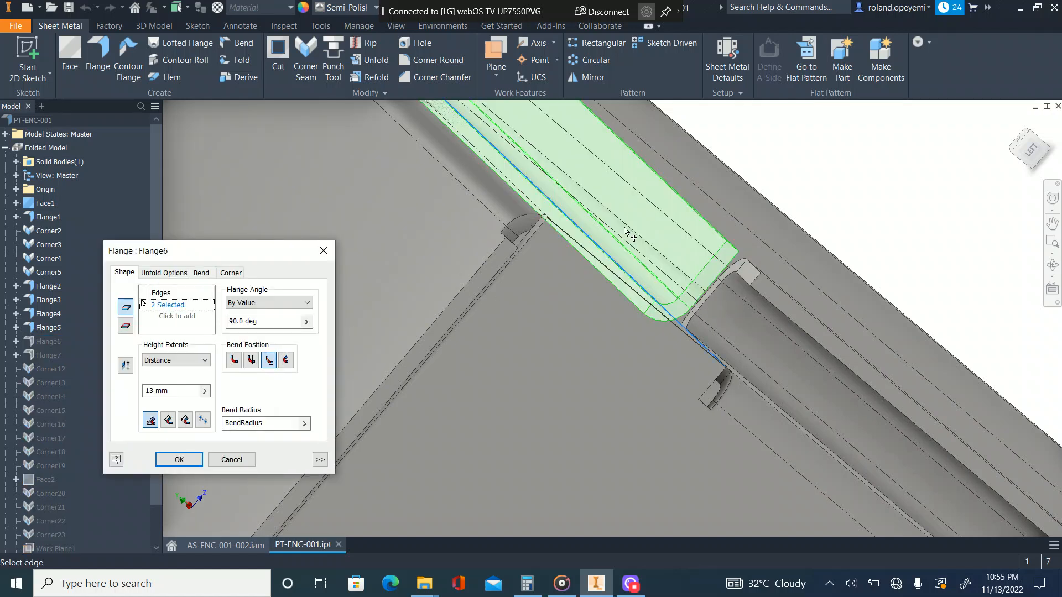
{"action": "scroll", "coordinate": [492, 331], "scroll_direction": "down", "scroll_amount": 2}
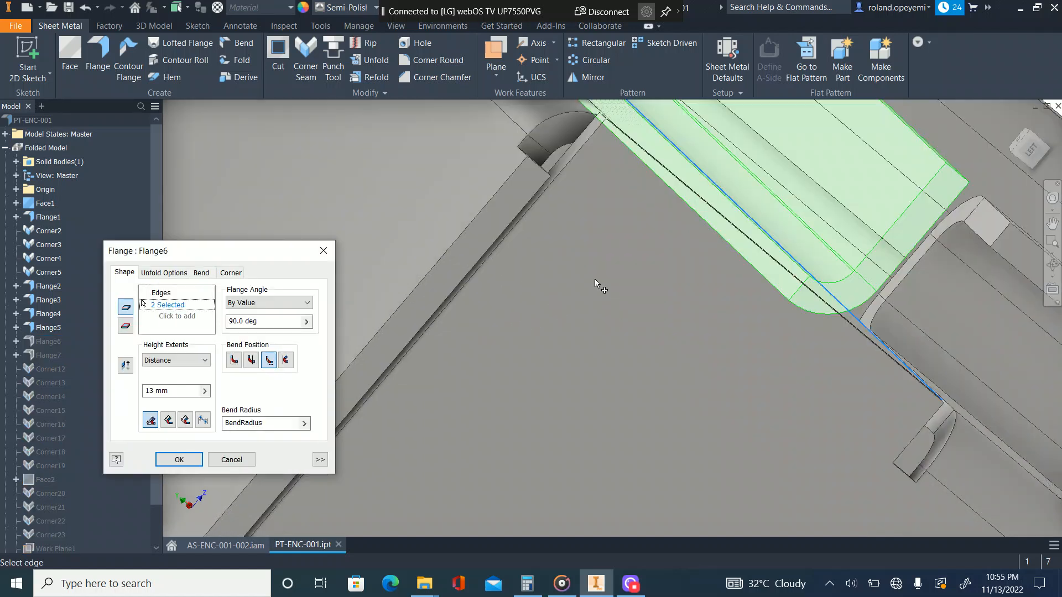
{"action": "scroll", "coordinate": [595, 282], "scroll_direction": "up", "scroll_amount": 5}
{"action": "left_click", "coordinate": [1011, 121]}
{"action": "scroll", "coordinate": [538, 343], "scroll_direction": "down", "scroll_amount": 4}
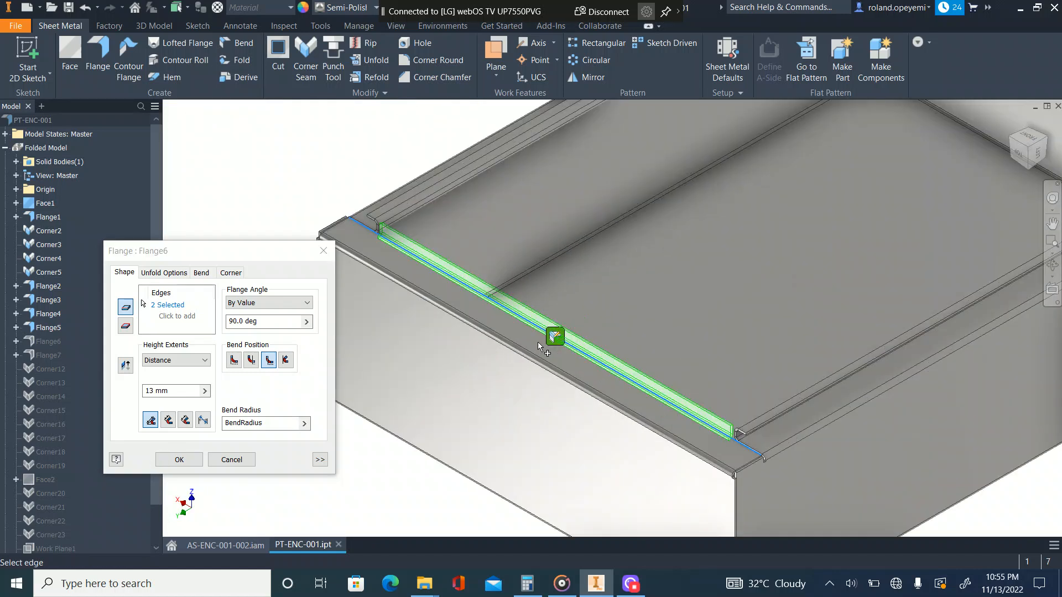
{"action": "left_click", "coordinate": [540, 350]}
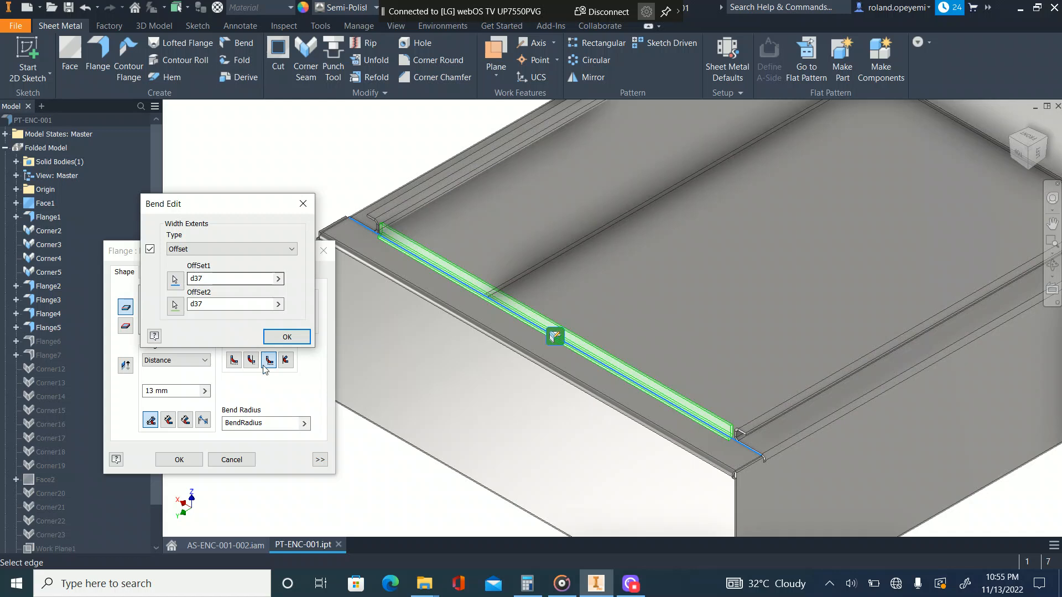
{"action": "left_click", "coordinate": [287, 339]}
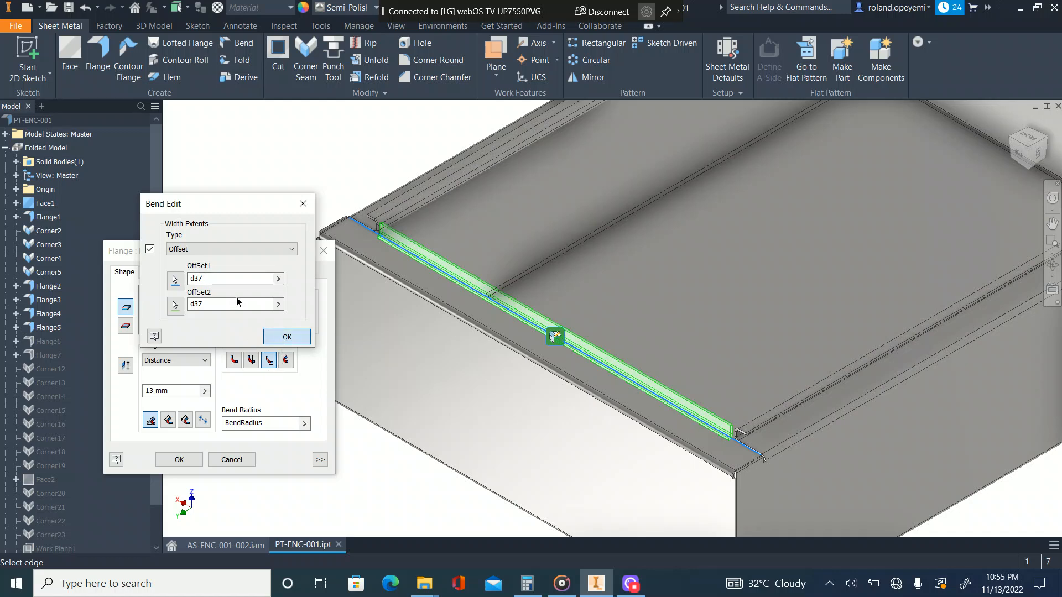
{"action": "left_click", "coordinate": [278, 337]}
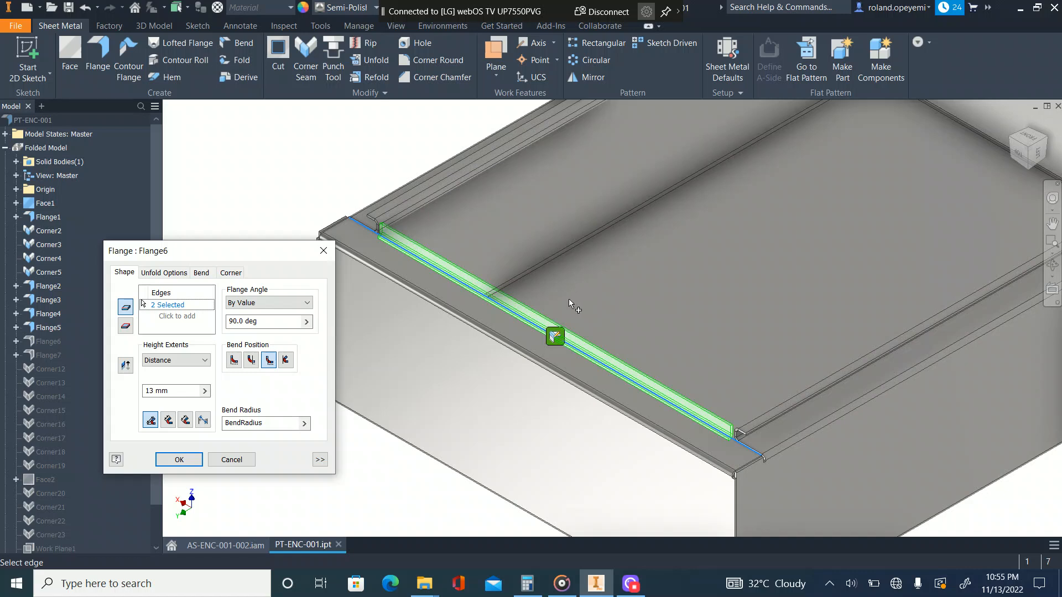
Review the width offsets of Flange6's lower bend, and close the feature
{"action": "scroll", "coordinate": [569, 299], "scroll_direction": "down", "scroll_amount": 5}
{"action": "scroll", "coordinate": [763, 216], "scroll_direction": "up", "scroll_amount": 5}
{"action": "left_click", "coordinate": [686, 213]}
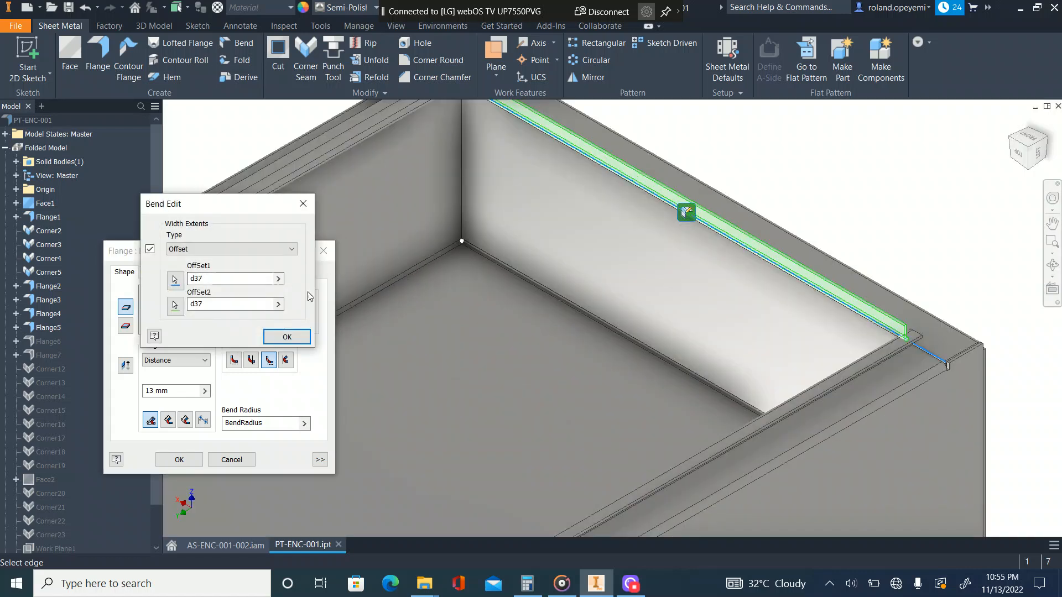
{"action": "left_click", "coordinate": [288, 337]}
{"action": "scroll", "coordinate": [855, 260], "scroll_direction": "down", "scroll_amount": 5}
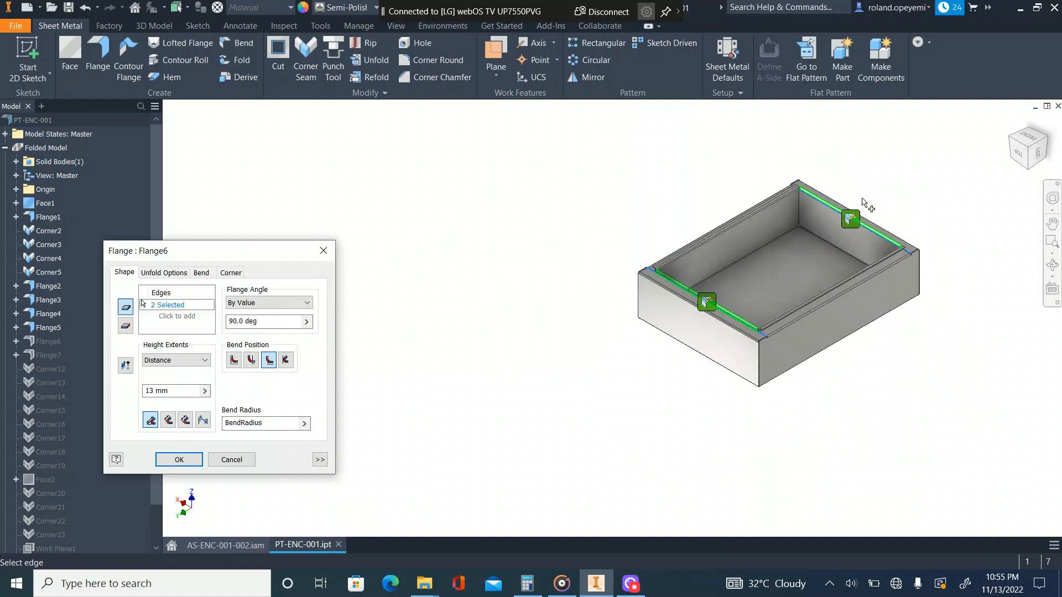
{"action": "left_click", "coordinate": [179, 460]}
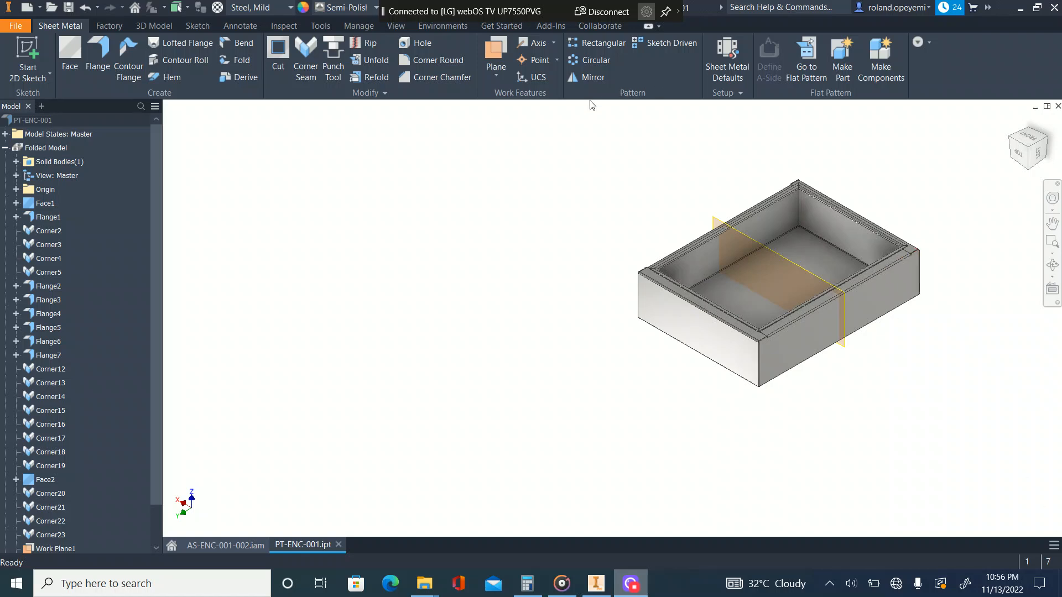
Close the part PT-ENC-001 without saving it and return to the assembly AS-ENC-001-002
{"action": "left_click", "coordinate": [1058, 107]}
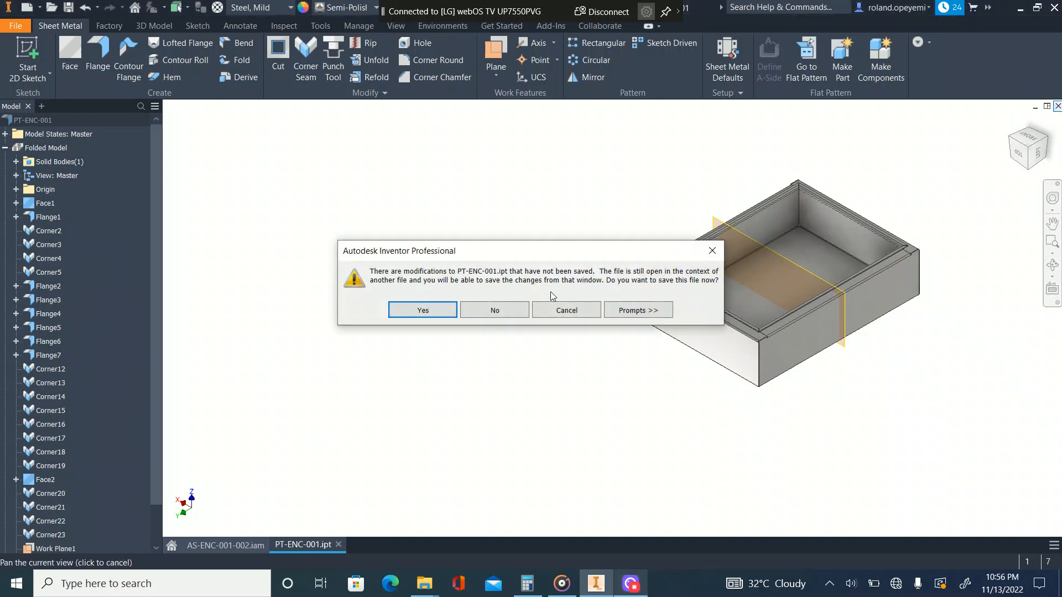
{"action": "left_click", "coordinate": [493, 317]}
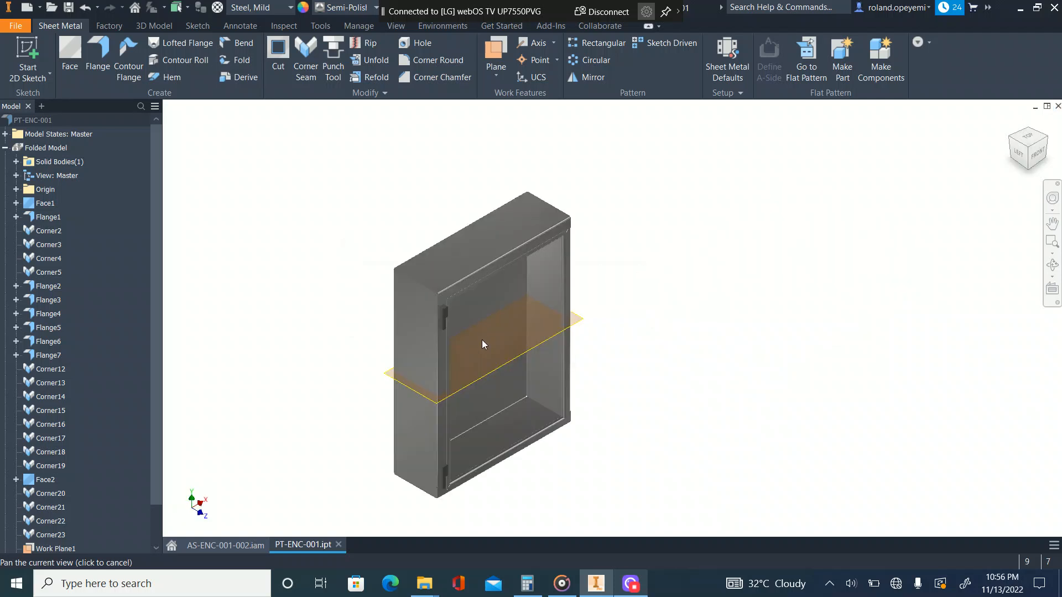
Turn on the visibility of component PT-ENC-003:1 in the assembly
{"action": "scroll", "coordinate": [453, 283], "scroll_direction": "up", "scroll_amount": 6}
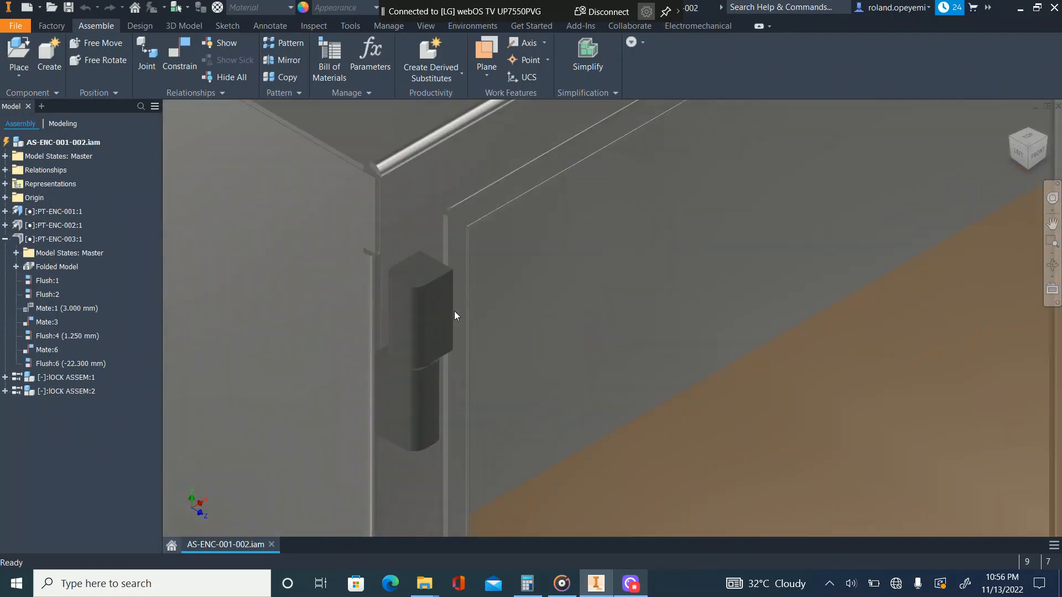
{"action": "scroll", "coordinate": [221, 318], "scroll_direction": "down", "scroll_amount": 2}
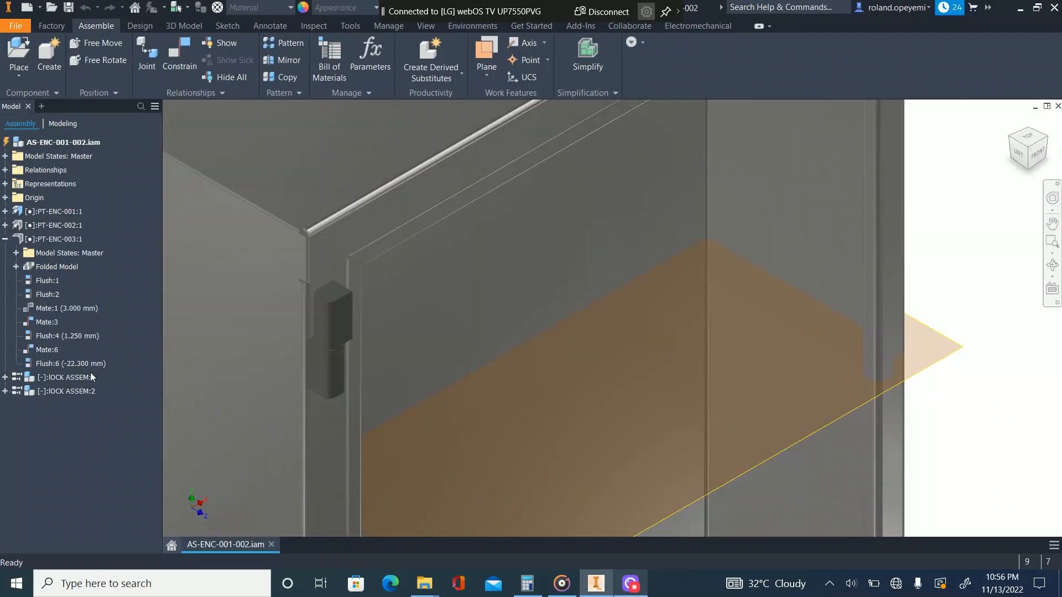
{"action": "right_click", "coordinate": [44, 239]}
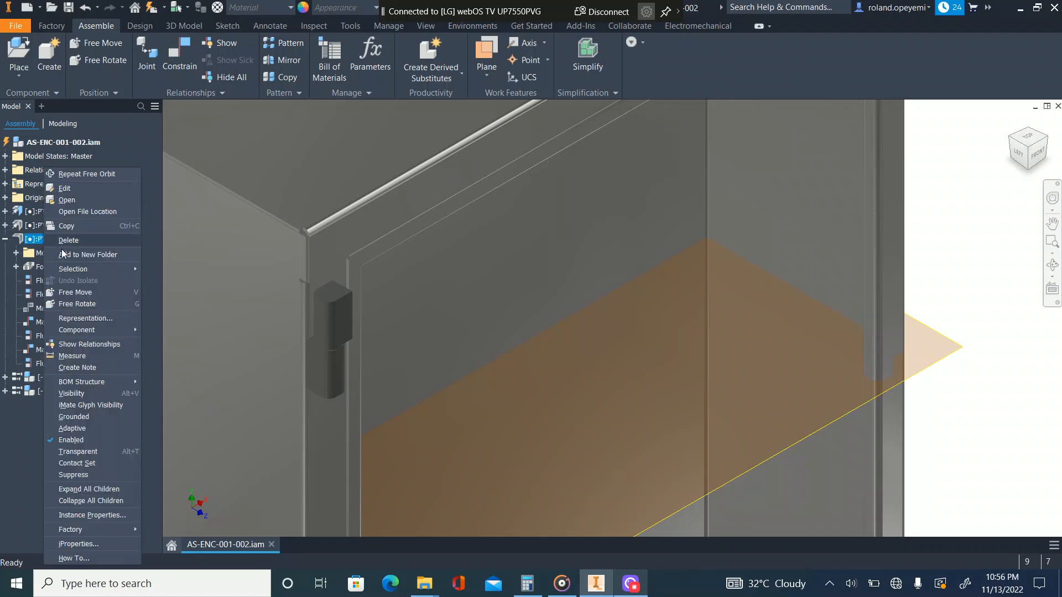
{"action": "left_click", "coordinate": [74, 394]}
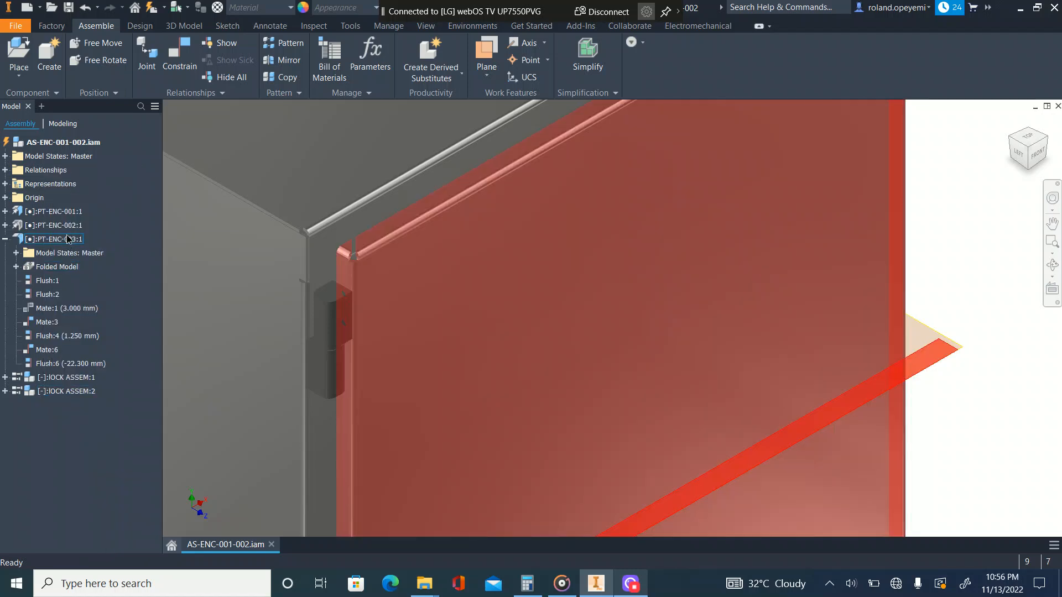
Open the part PT-ENC-003 and review the width formula in its front face's sketch
{"action": "right_click", "coordinate": [67, 238]}
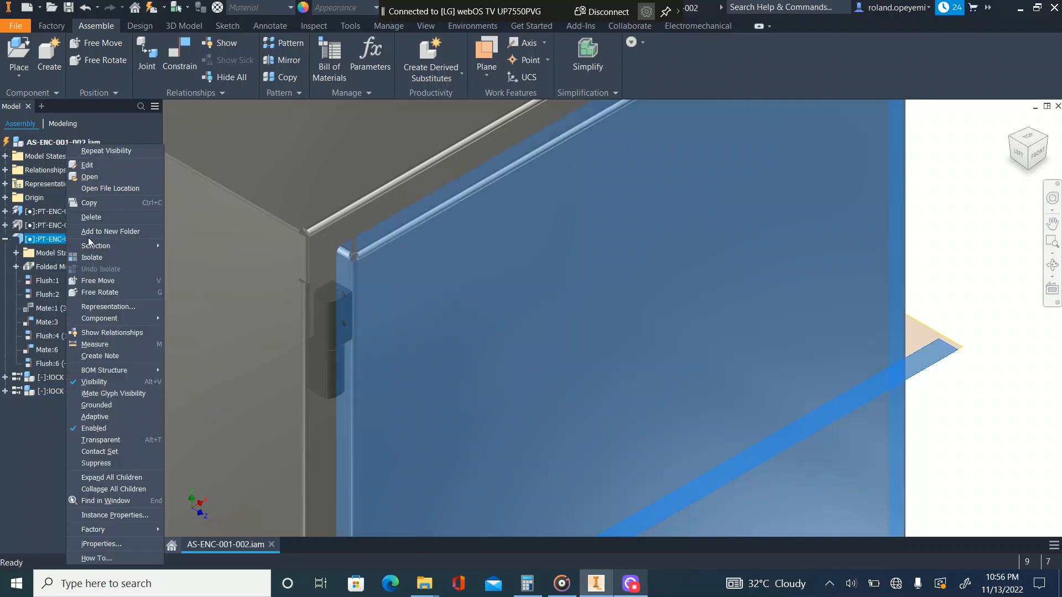
{"action": "left_click", "coordinate": [105, 177]}
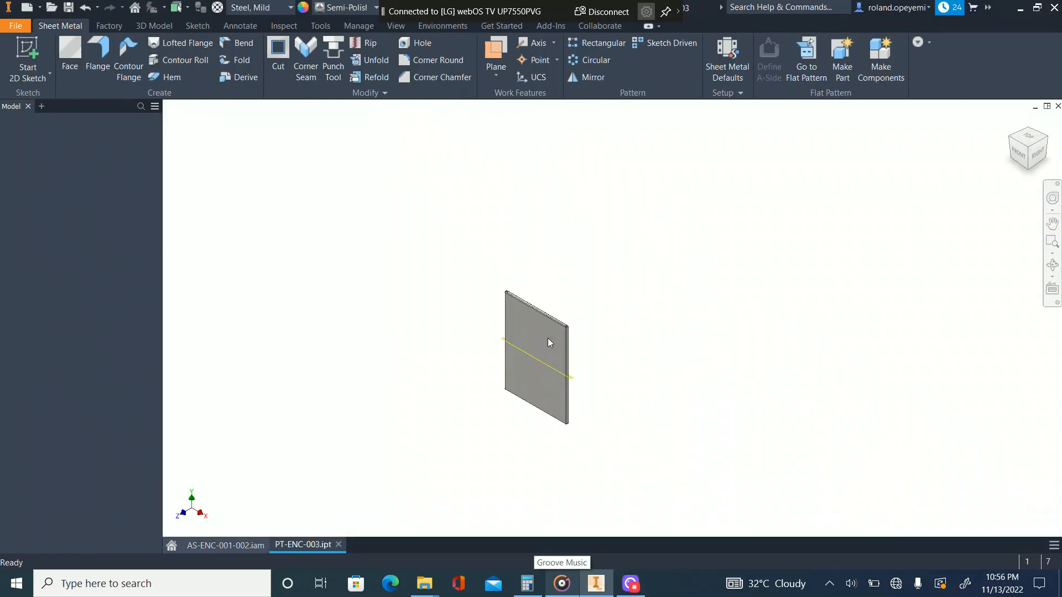
{"action": "left_click", "coordinate": [546, 343]}
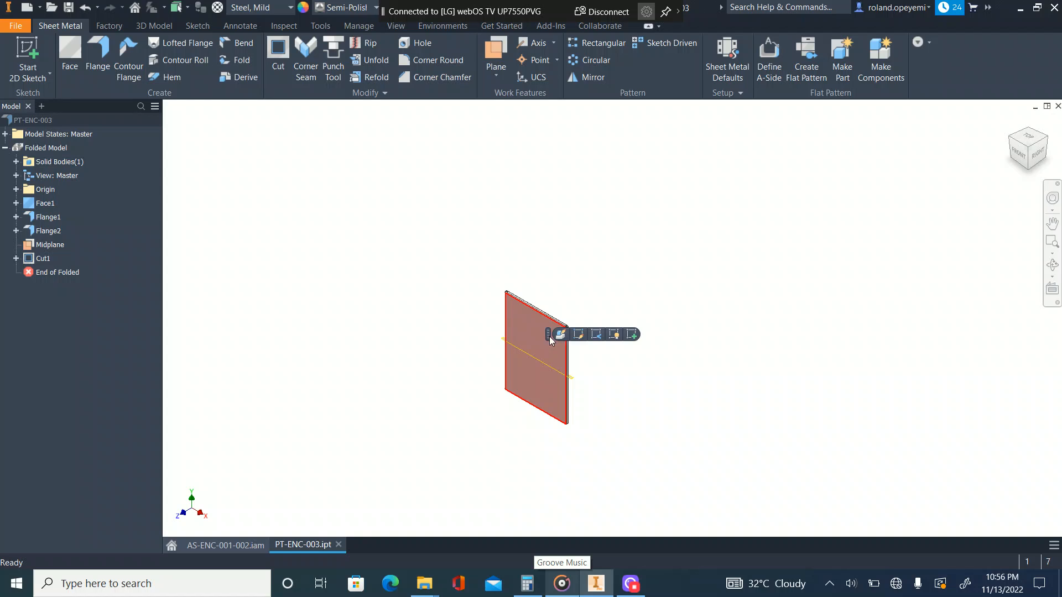
{"action": "left_click", "coordinate": [579, 335]}
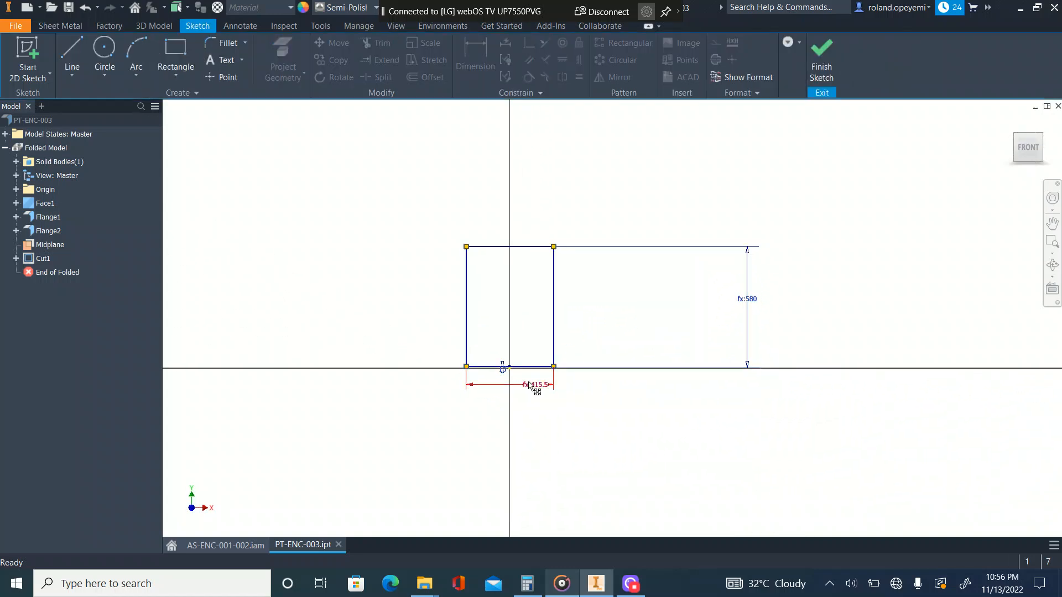
{"action": "double_click", "coordinate": [534, 385]}
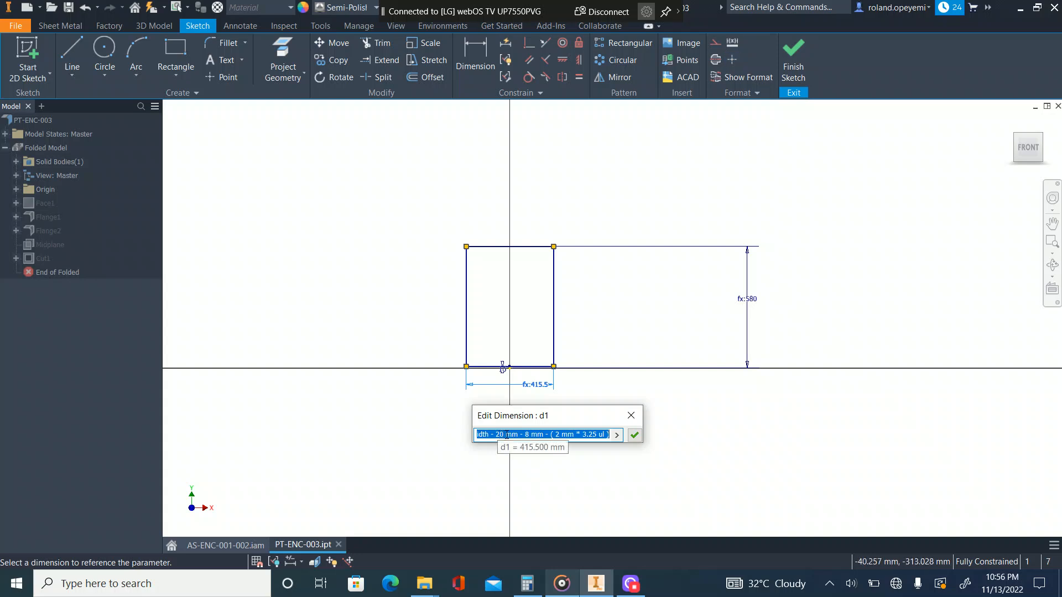
{"action": "left_click_drag", "start_coordinate": [519, 434], "coordinate": [475, 434]}
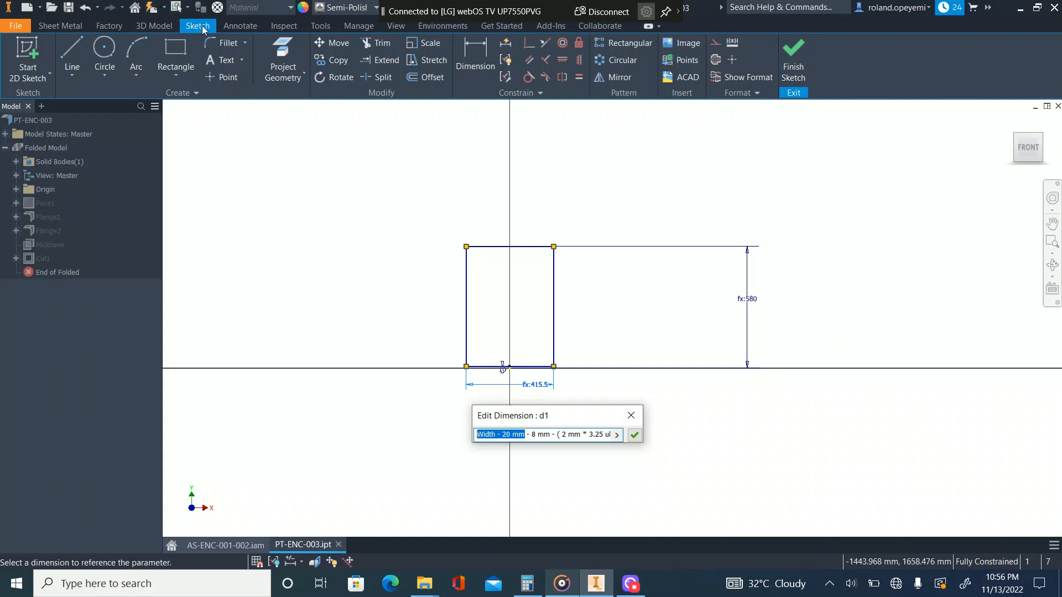
Finish the sketch and review the part's parameter table down to the user parameters Width and Height
{"action": "left_click", "coordinate": [793, 60]}
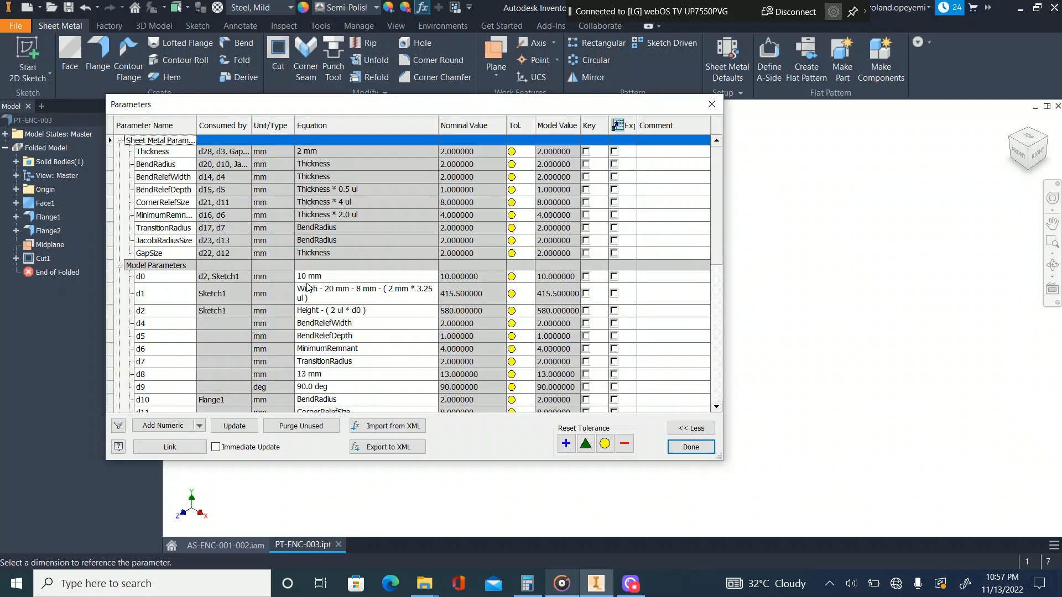
{"action": "scroll", "coordinate": [209, 295], "scroll_direction": "down", "scroll_amount": 8}
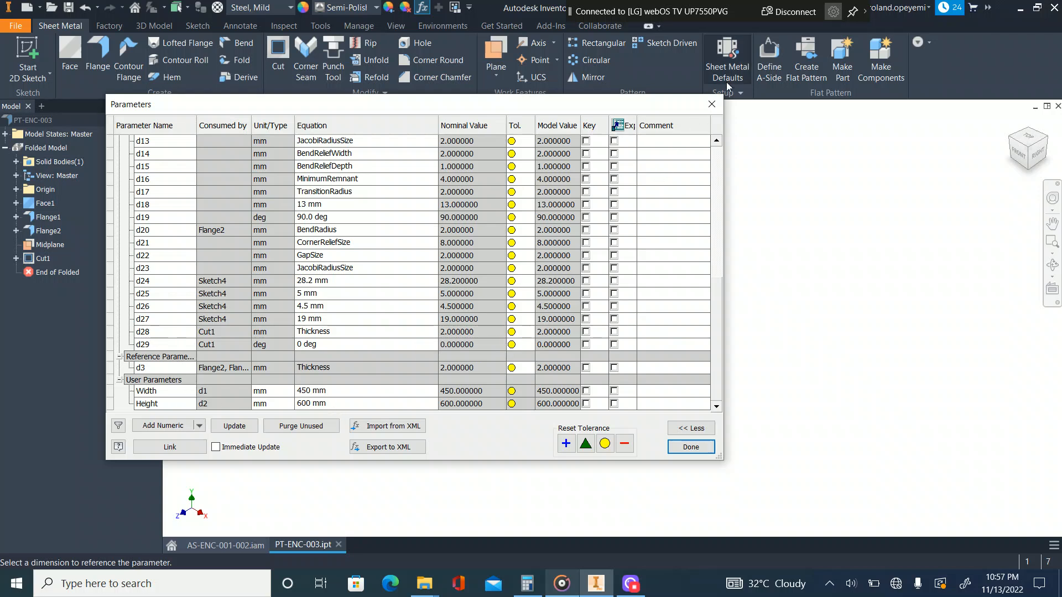
{"action": "left_click", "coordinate": [712, 105]}
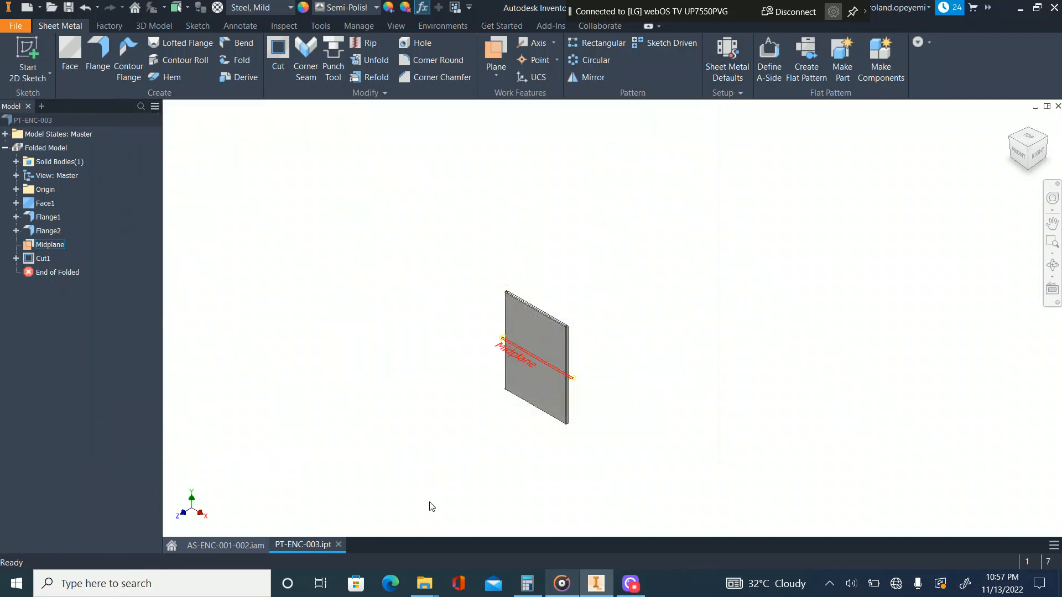
Reopen the front face's sketch and examine the rectangle's upper corners, side edges, and width and height dimensions
{"action": "left_click", "coordinate": [550, 350]}
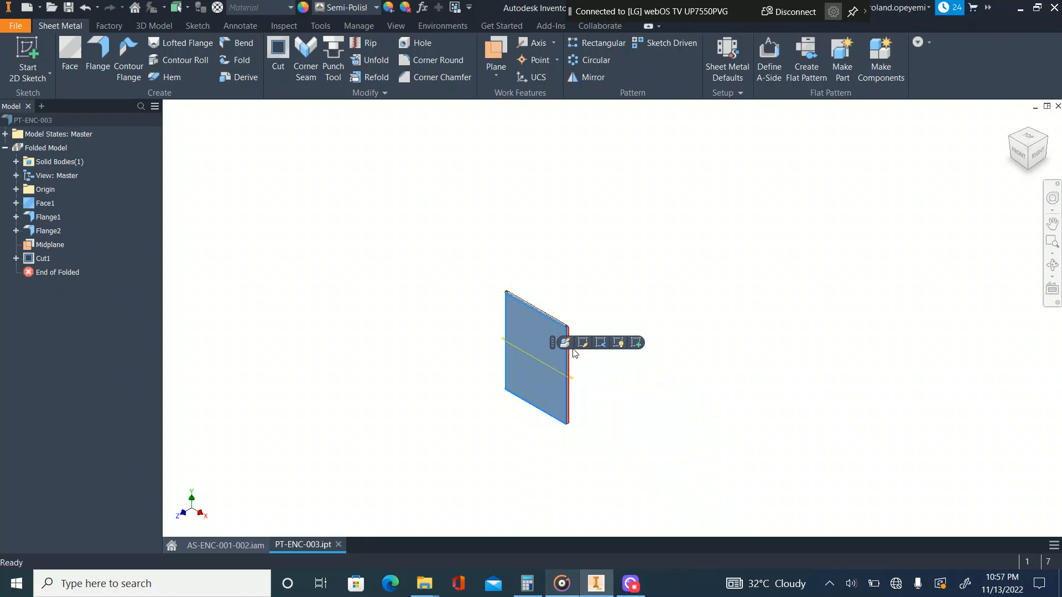
{"action": "left_click", "coordinate": [583, 343]}
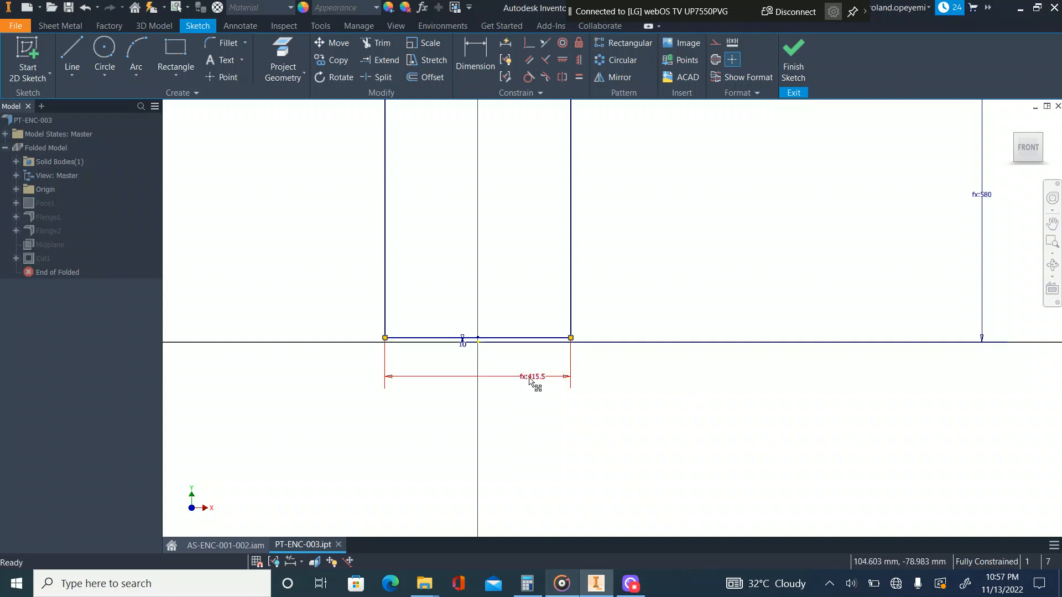
{"action": "scroll", "coordinate": [534, 380], "scroll_direction": "down", "scroll_amount": 2}
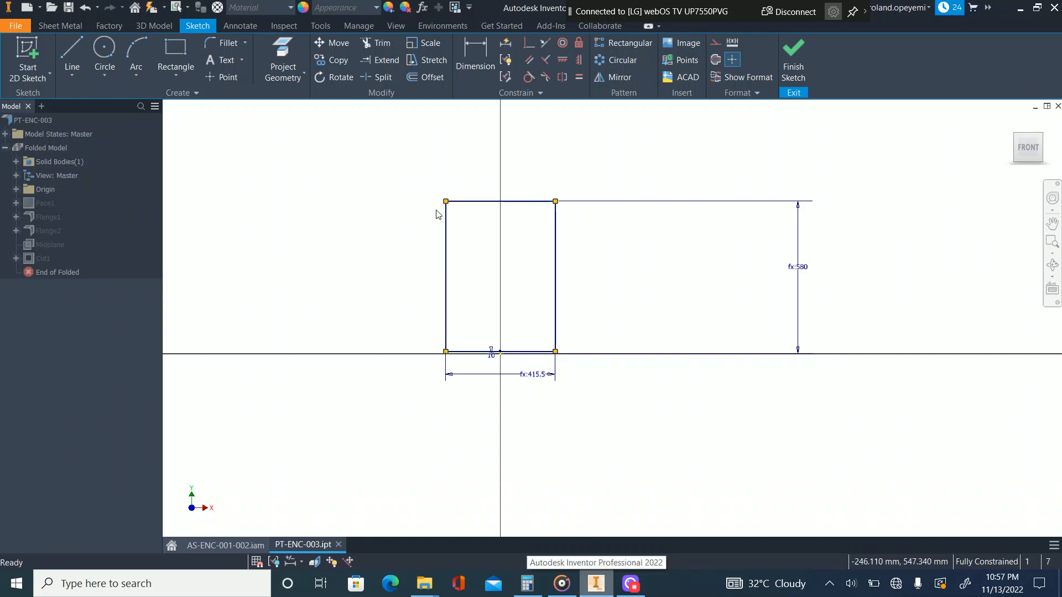
{"action": "scroll", "coordinate": [437, 204], "scroll_direction": "up", "scroll_amount": 5}
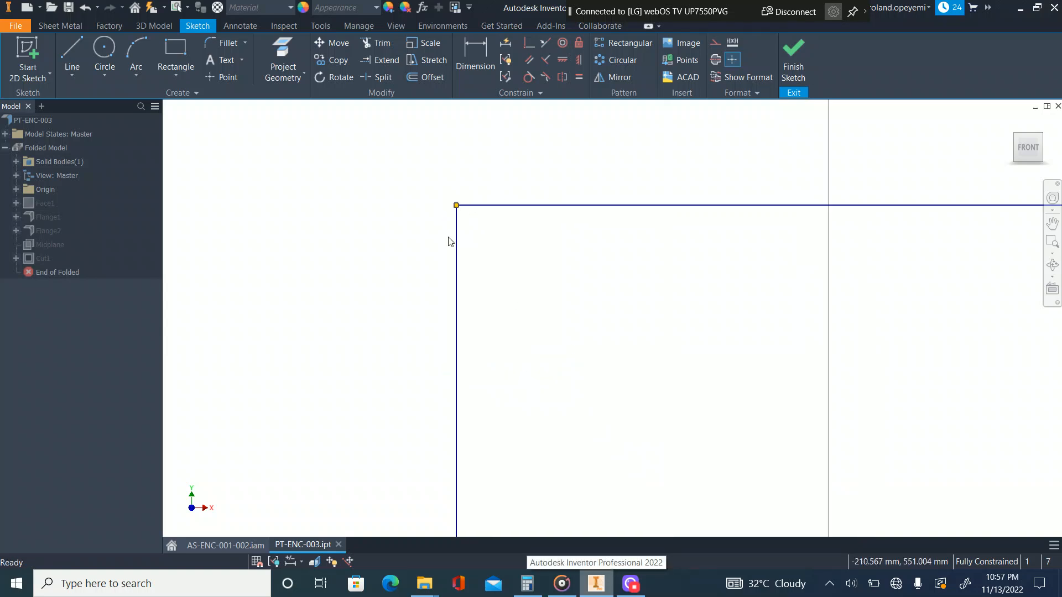
{"action": "scroll", "coordinate": [449, 242], "scroll_direction": "down", "scroll_amount": 3}
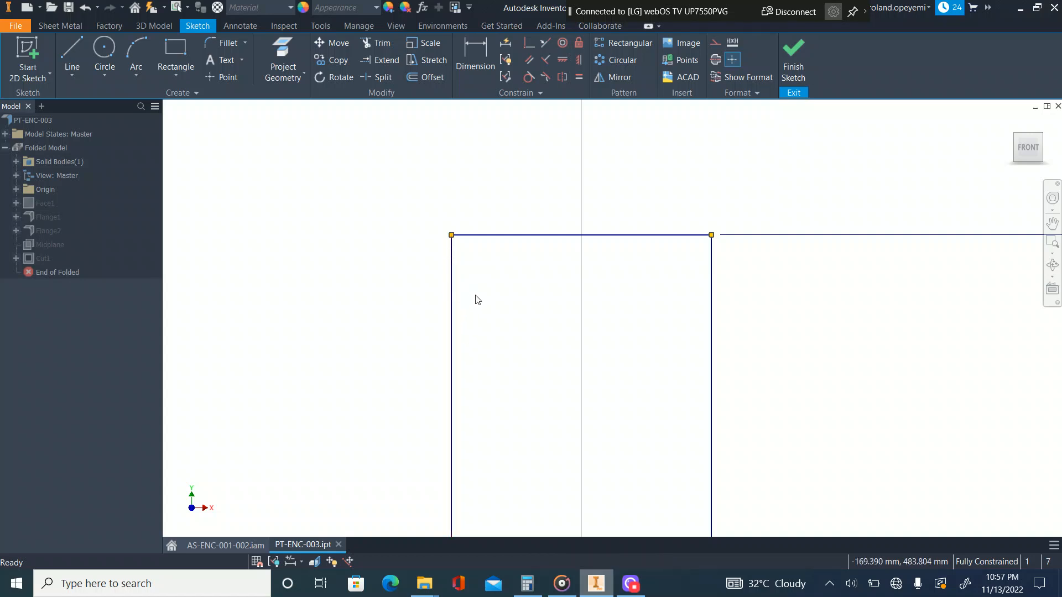
{"action": "scroll", "coordinate": [458, 292], "scroll_direction": "down", "scroll_amount": 3}
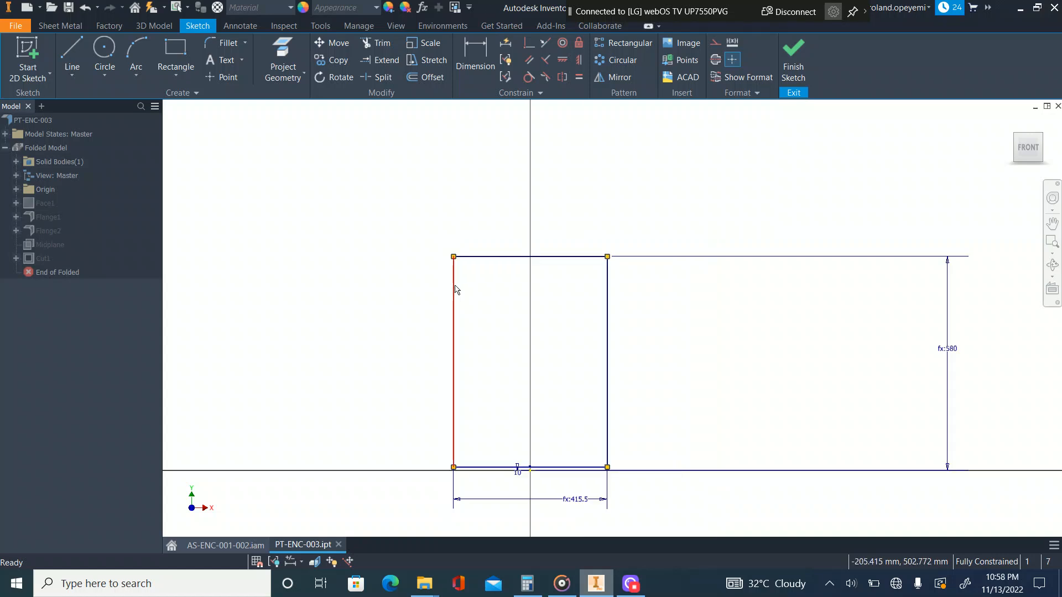
{"action": "scroll", "coordinate": [460, 282], "scroll_direction": "up", "scroll_amount": 3}
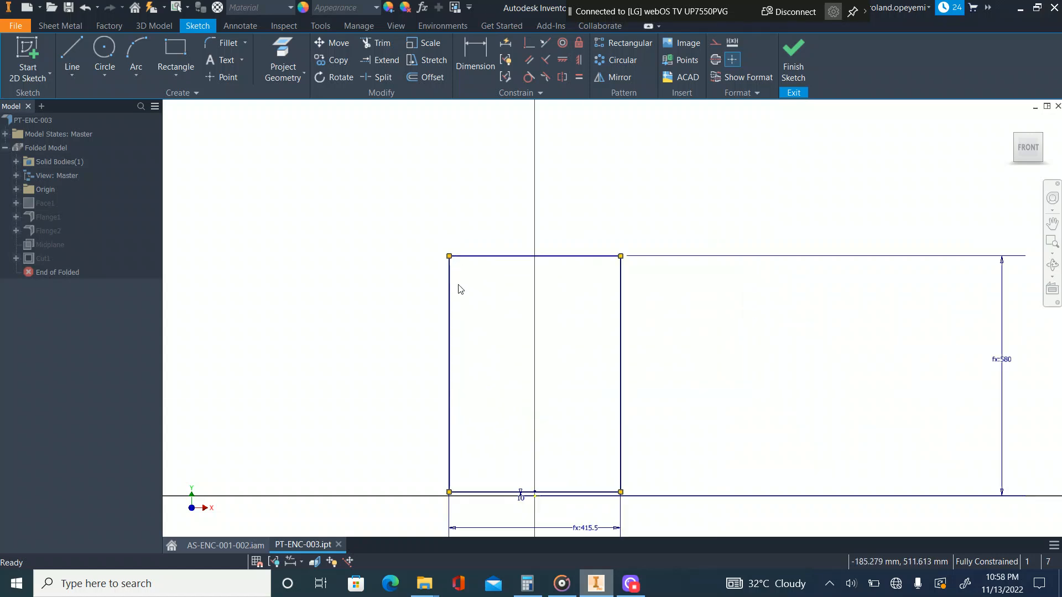
{"action": "scroll", "coordinate": [464, 284], "scroll_direction": "up", "scroll_amount": 5}
{"action": "scroll", "coordinate": [387, 244], "scroll_direction": "down", "scroll_amount": 2}
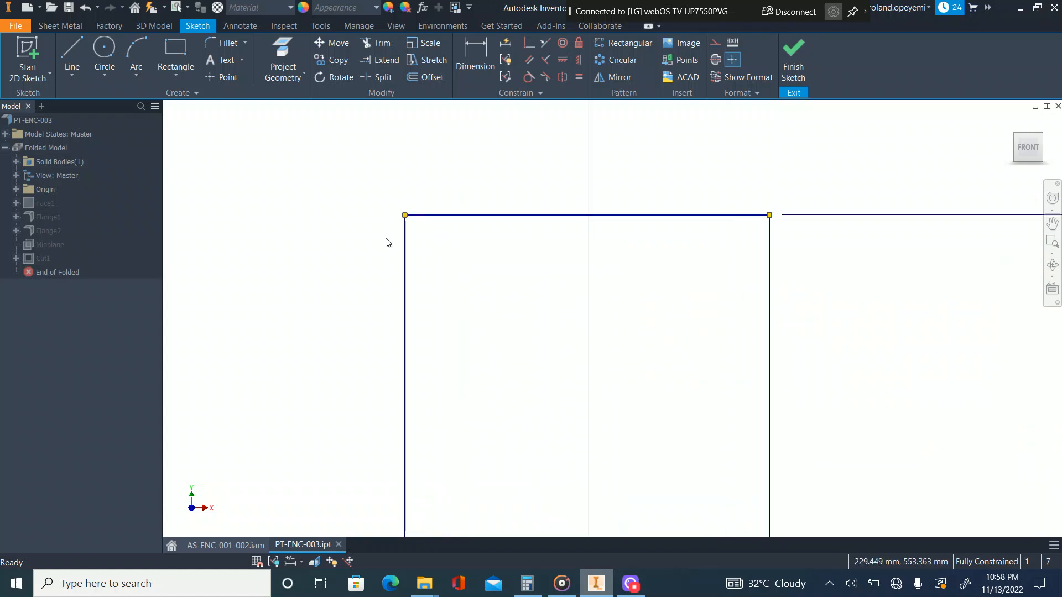
{"action": "scroll", "coordinate": [387, 244], "scroll_direction": "down", "scroll_amount": 2}
{"action": "scroll", "coordinate": [385, 242], "scroll_direction": "down", "scroll_amount": 2}
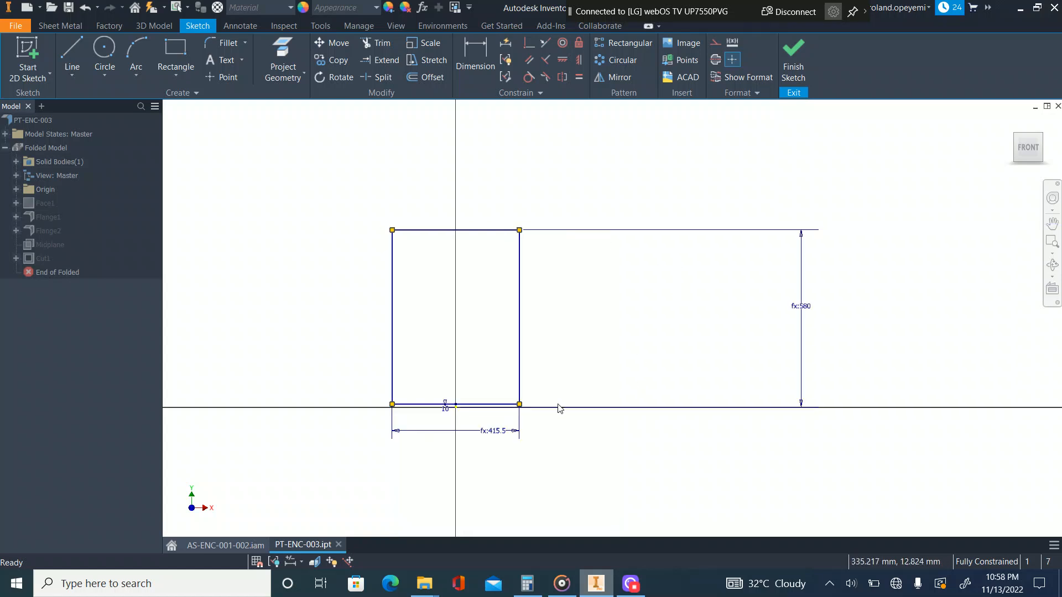
{"action": "scroll", "coordinate": [434, 421], "scroll_direction": "up", "scroll_amount": 5}
{"action": "scroll", "coordinate": [576, 443], "scroll_direction": "down", "scroll_amount": 2}
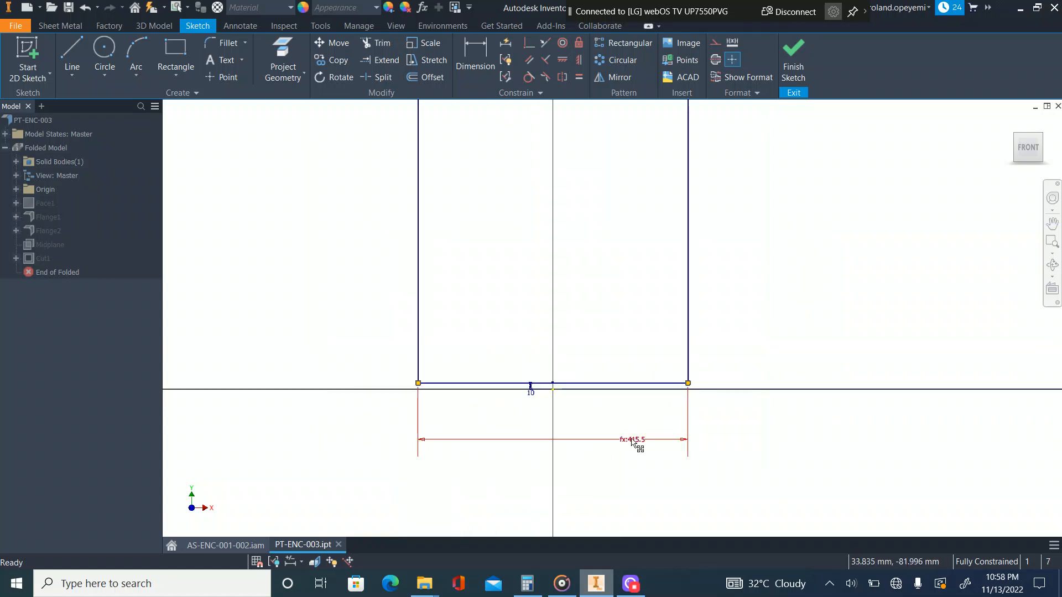
Review the 8 mm and 2 mm * 3.25 terms in the rectangle's width formula, and finish the sketch
{"action": "double_click", "coordinate": [631, 439]}
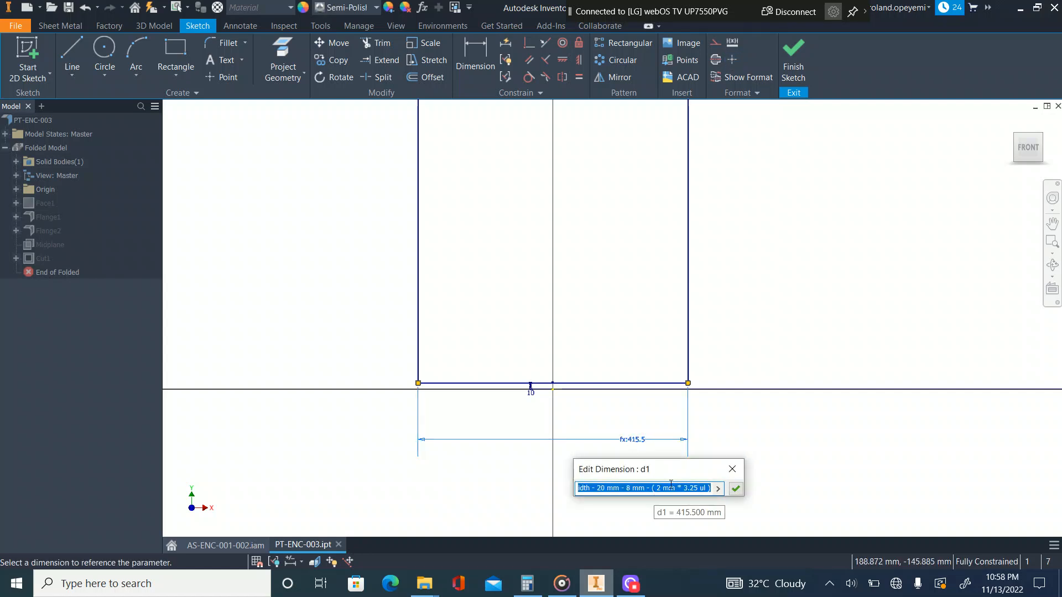
{"action": "left_click", "coordinate": [622, 488]}
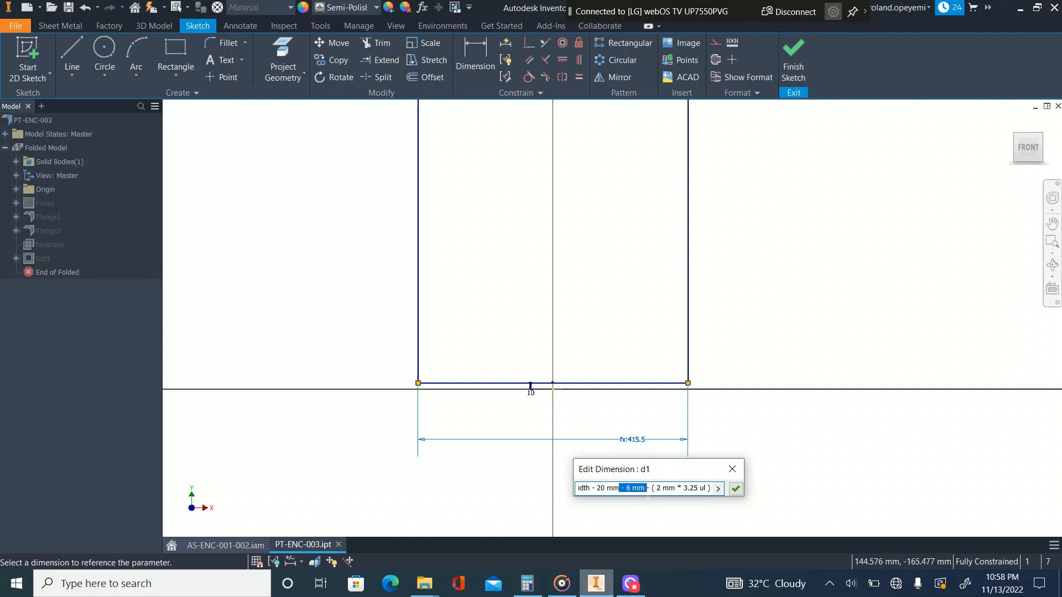
{"action": "left_click", "coordinate": [656, 487]}
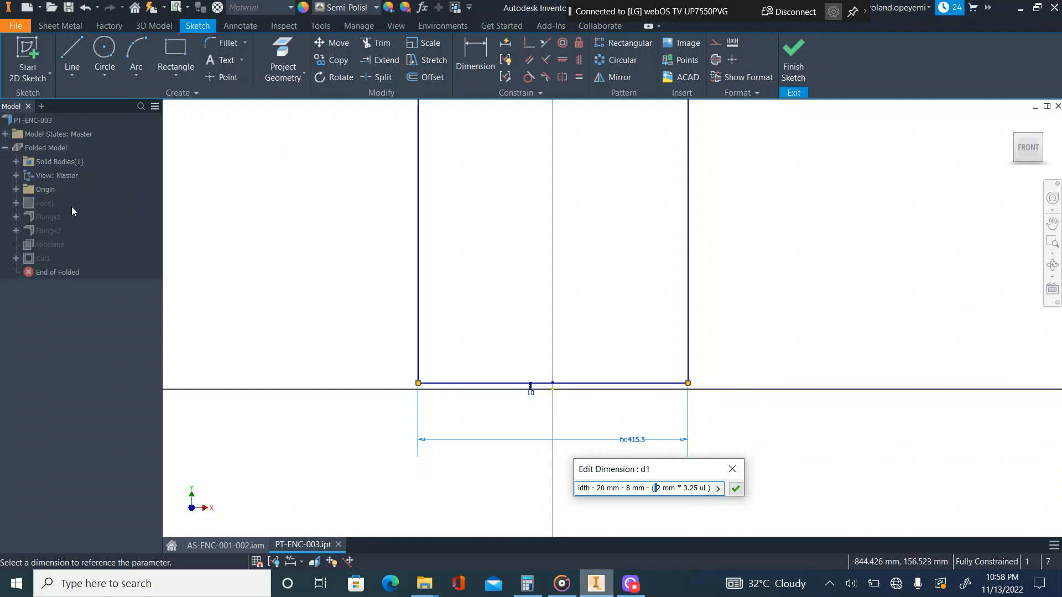
{"action": "left_click", "coordinate": [786, 53]}
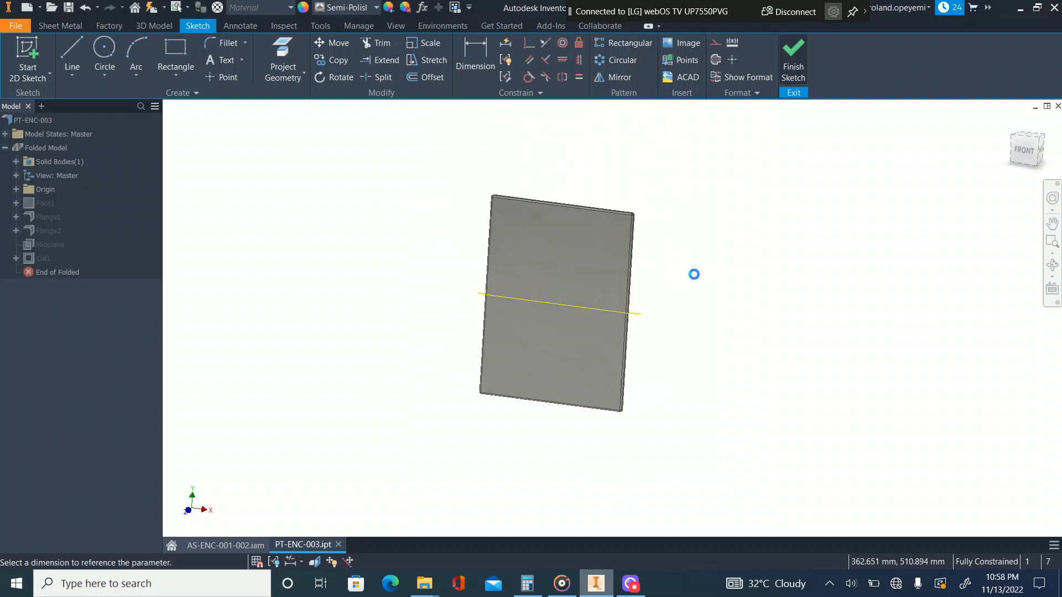
Return to the assembly AS-ENC-001-002 and inspect the door's corner beside the upper hinge
{"action": "left_click", "coordinate": [206, 546]}
{"action": "scroll", "coordinate": [337, 303], "scroll_direction": "down", "scroll_amount": 5}
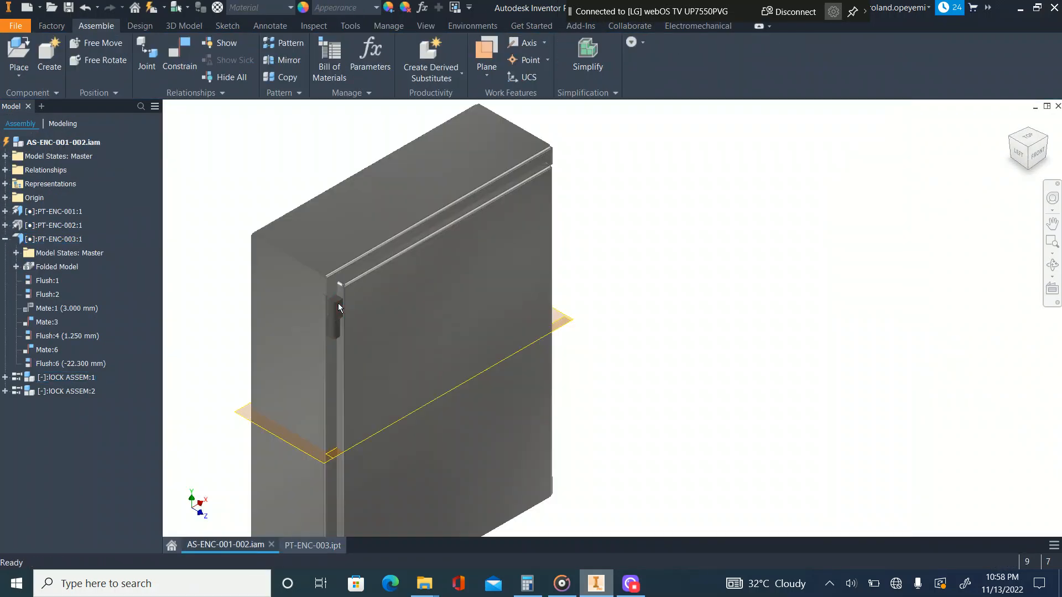
{"action": "scroll", "coordinate": [331, 310], "scroll_direction": "up", "scroll_amount": 5}
{"action": "scroll", "coordinate": [332, 313], "scroll_direction": "up", "scroll_amount": 3}
{"action": "left_click", "coordinate": [364, 213]}
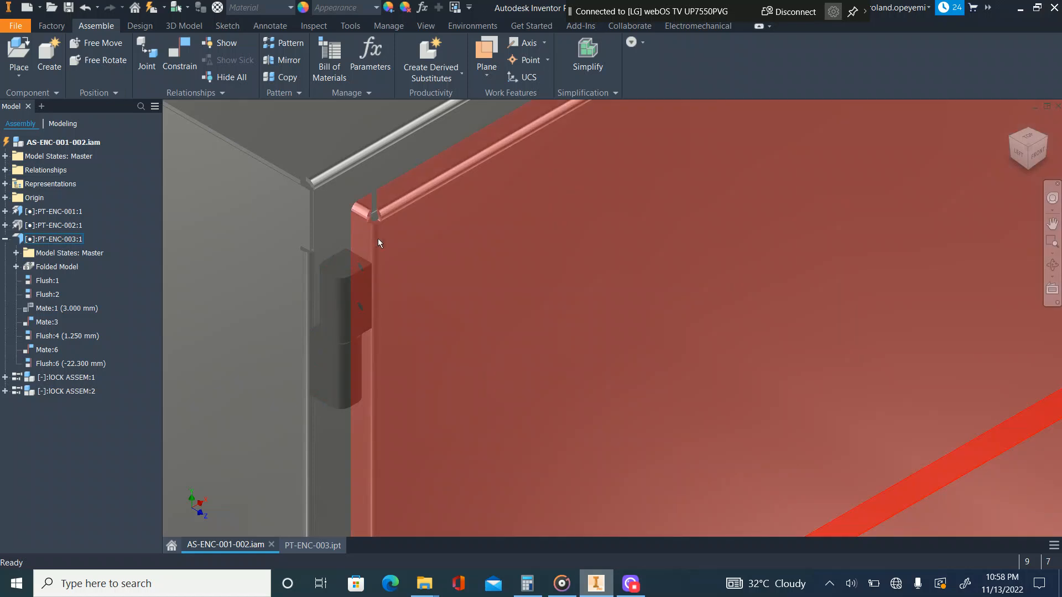
{"action": "scroll", "coordinate": [377, 237], "scroll_direction": "down", "scroll_amount": 5}
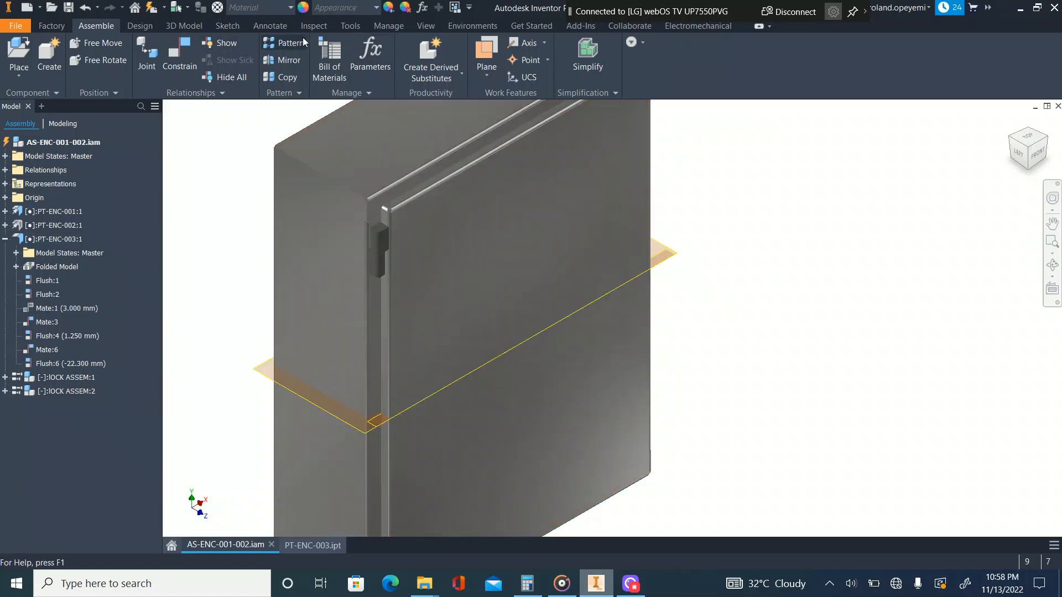
Create a half section view of the assembly, offset about -139.5 mm from the enclosure's hinge-side face
{"action": "left_click", "coordinate": [314, 26]}
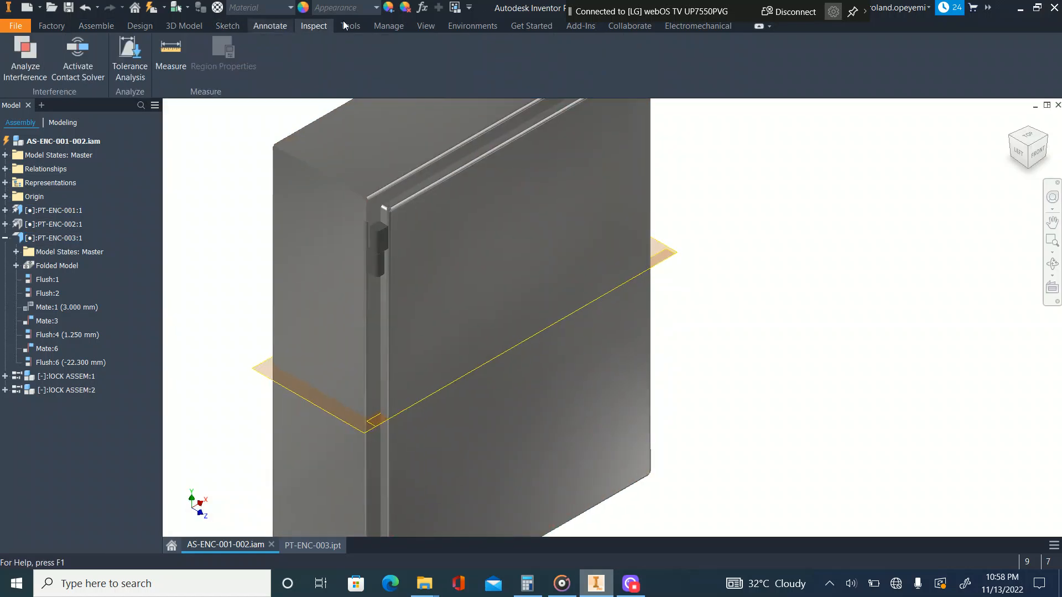
{"action": "left_click", "coordinate": [426, 26]}
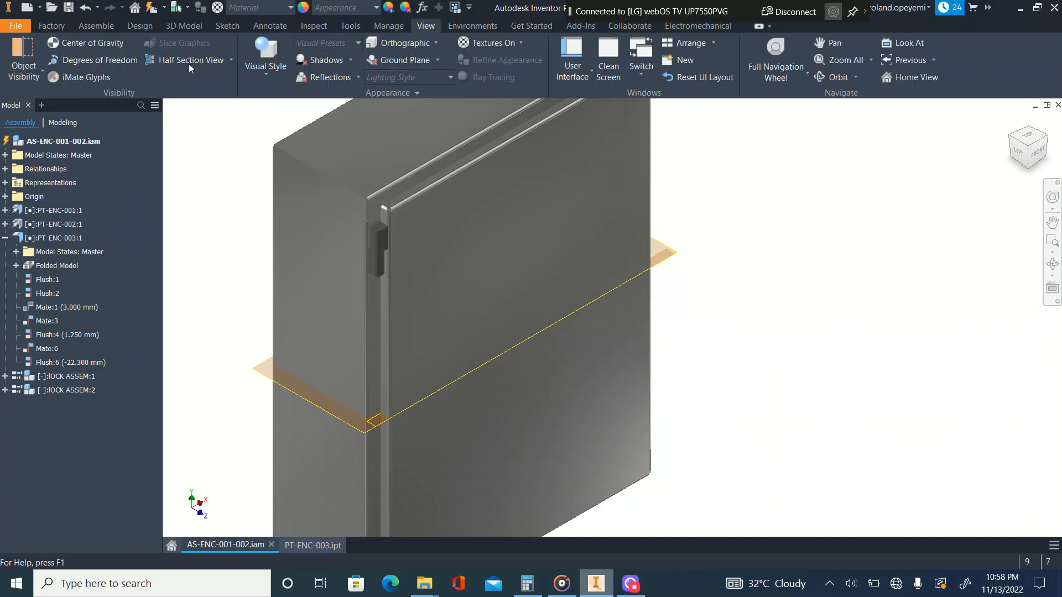
{"action": "left_click", "coordinate": [233, 60]}
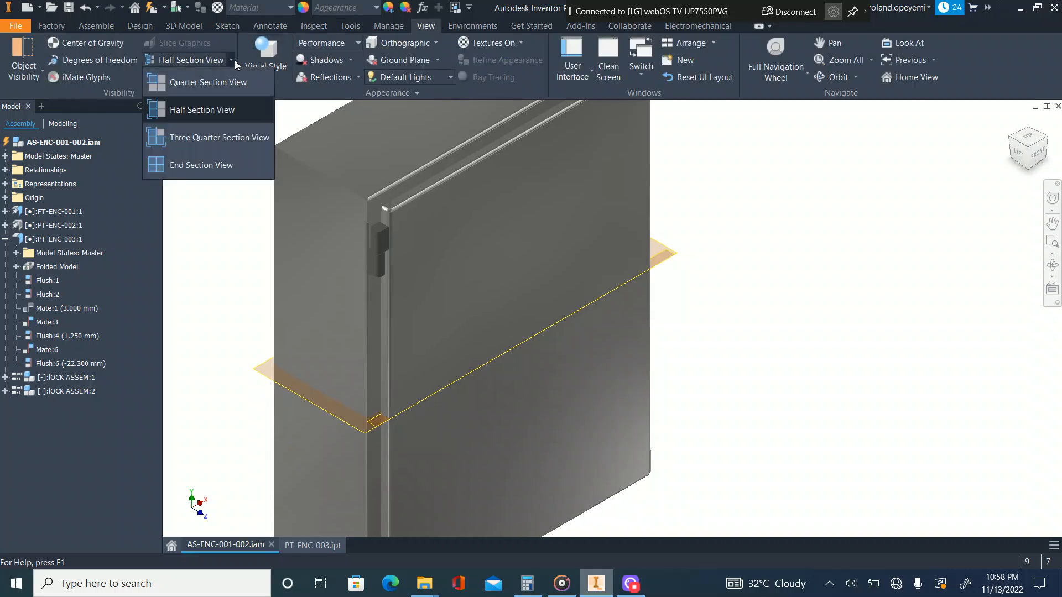
{"action": "left_click", "coordinate": [211, 114]}
{"action": "left_click", "coordinate": [345, 278]}
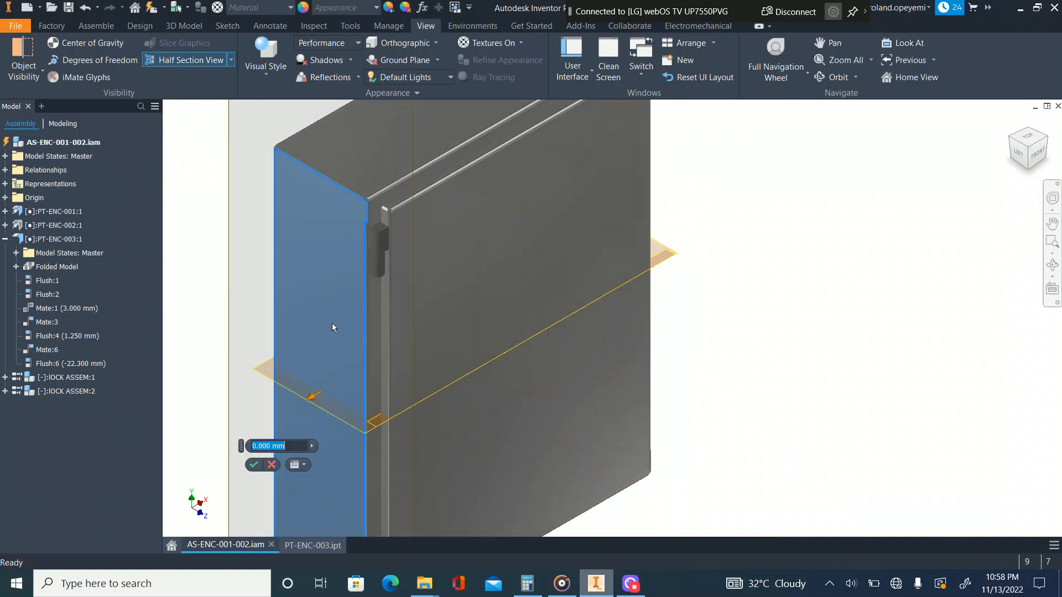
{"action": "left_click_drag", "start_coordinate": [310, 401], "coordinate": [401, 349]}
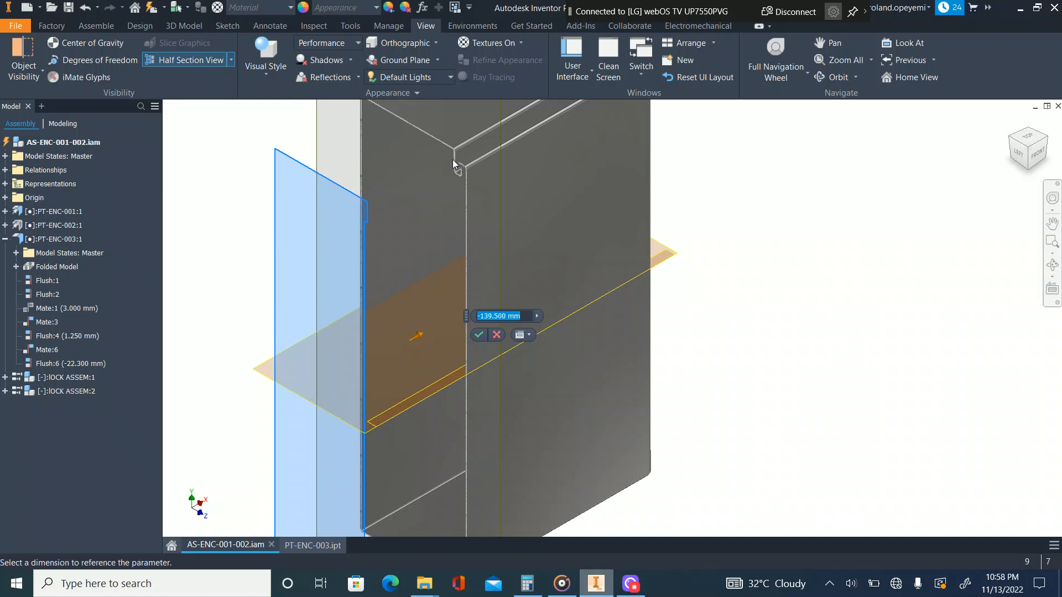
{"action": "scroll", "coordinate": [452, 162], "scroll_direction": "down", "scroll_amount": 3}
{"action": "left_click", "coordinate": [479, 335]}
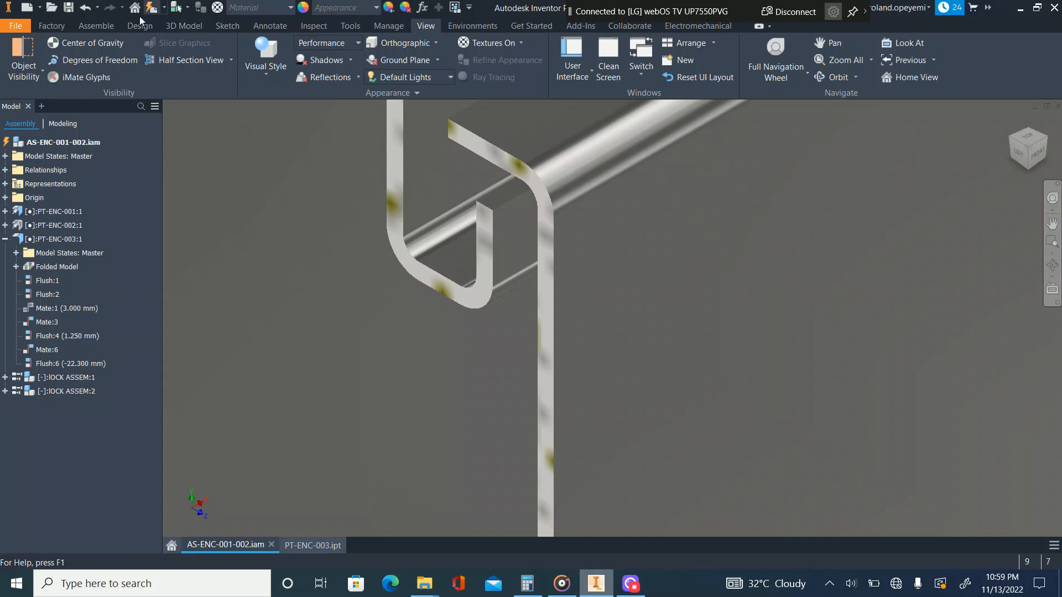
Measure the vertical distance between the end face of the enclosure's upturned lip and the underside of the door's upper flange
{"action": "left_click", "coordinate": [339, 131]}
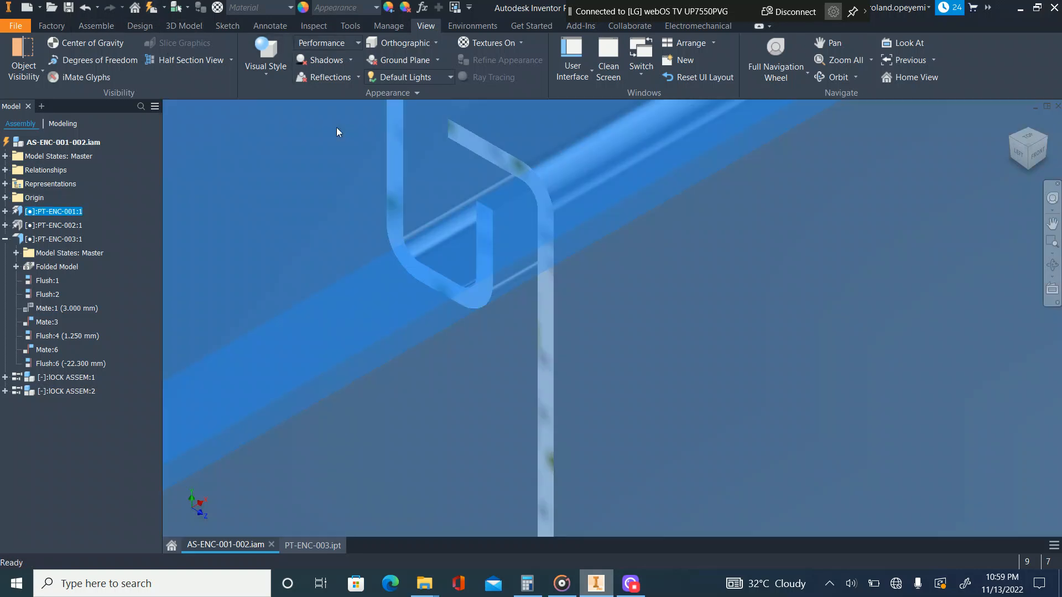
{"action": "right_click", "coordinate": [338, 131]}
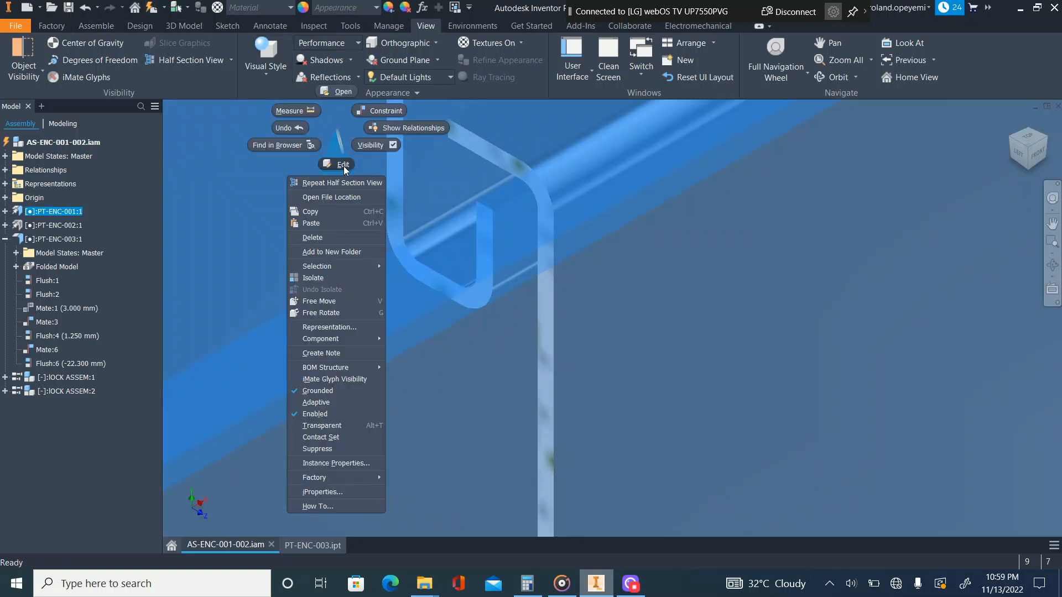
{"action": "left_click", "coordinate": [302, 112]}
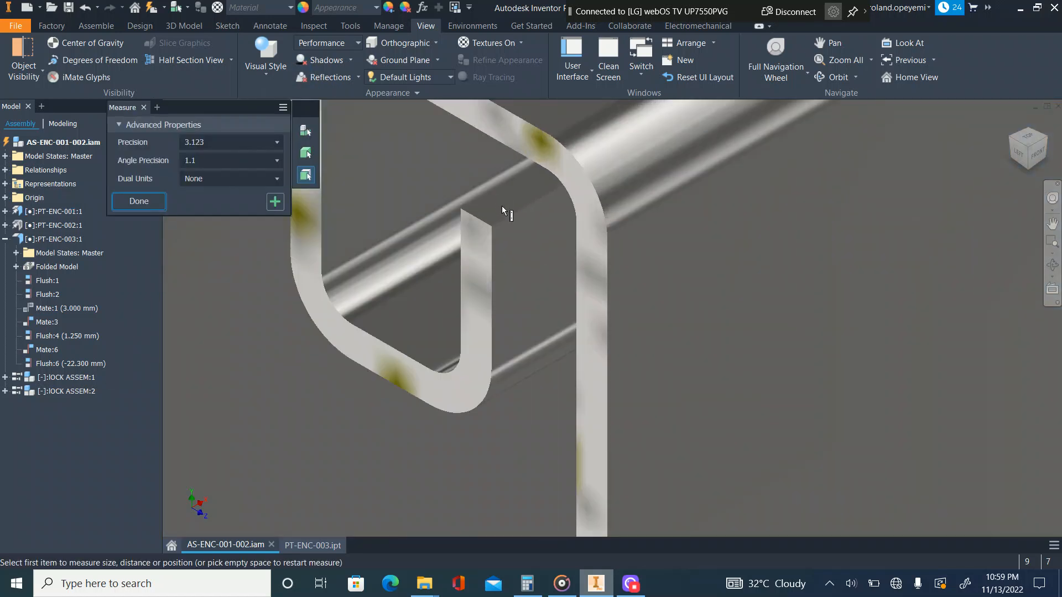
{"action": "left_click", "coordinate": [496, 211]}
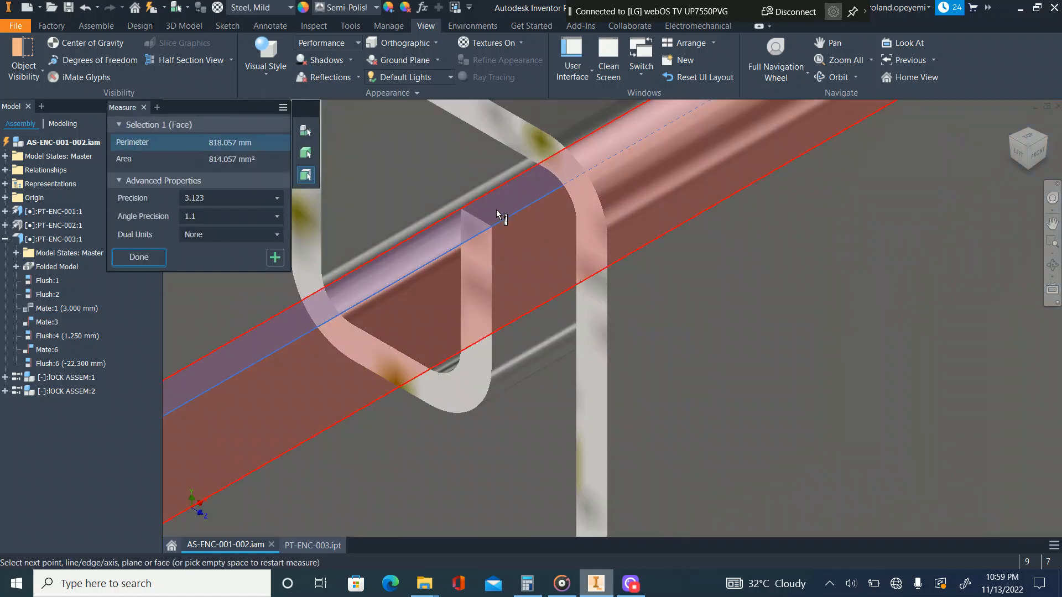
{"action": "scroll", "coordinate": [478, 144], "scroll_direction": "down", "scroll_amount": 3}
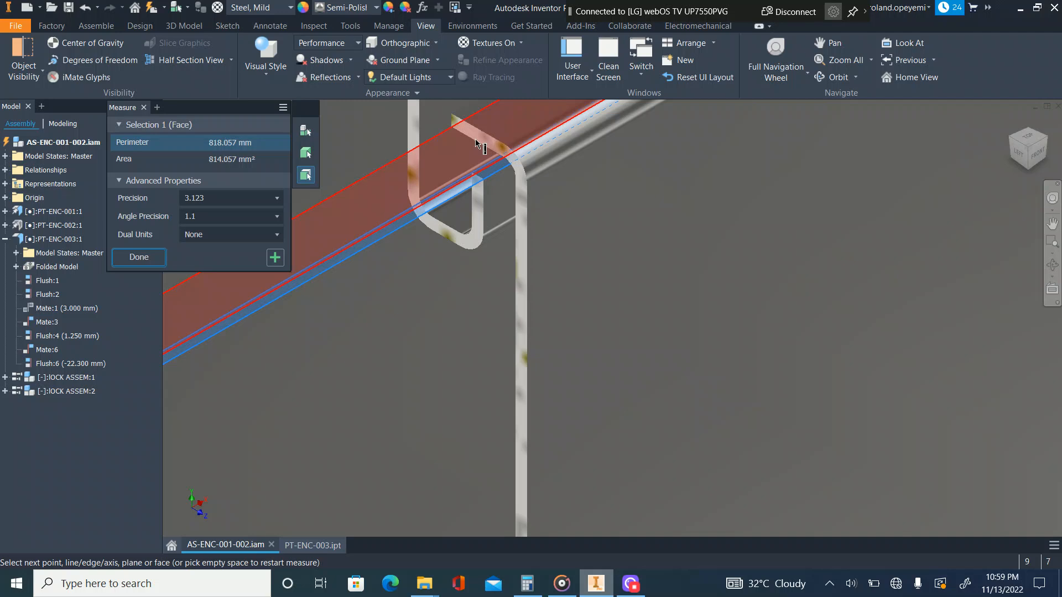
{"action": "left_click", "coordinate": [476, 138]}
{"action": "scroll", "coordinate": [487, 166], "scroll_direction": "up", "scroll_amount": 4}
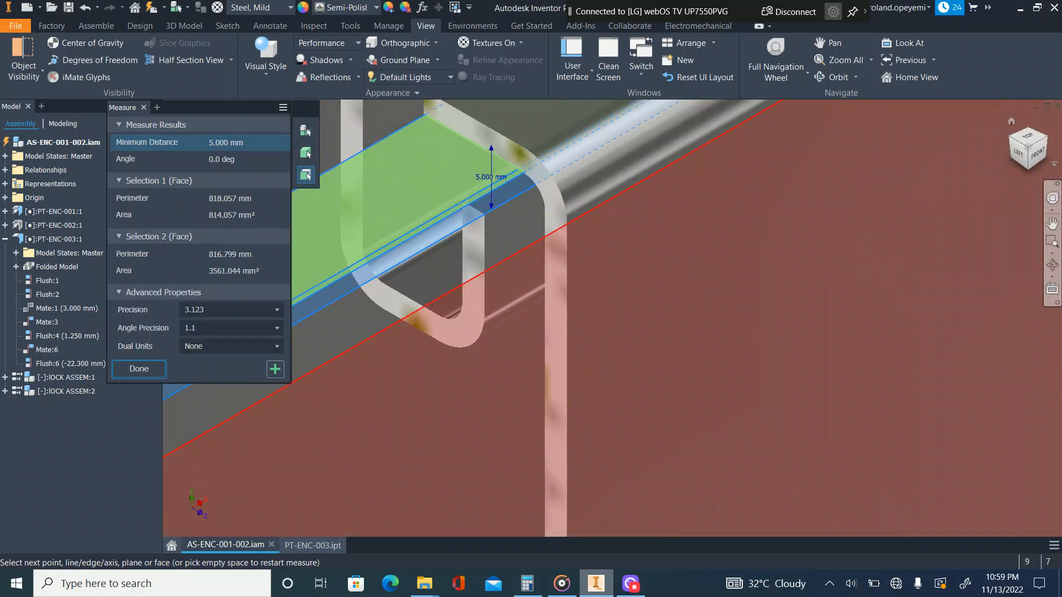
Examine the measured vertical gap between the enclosure lip and the door flange square-on from the left side
{"action": "left_click", "coordinate": [1018, 151]}
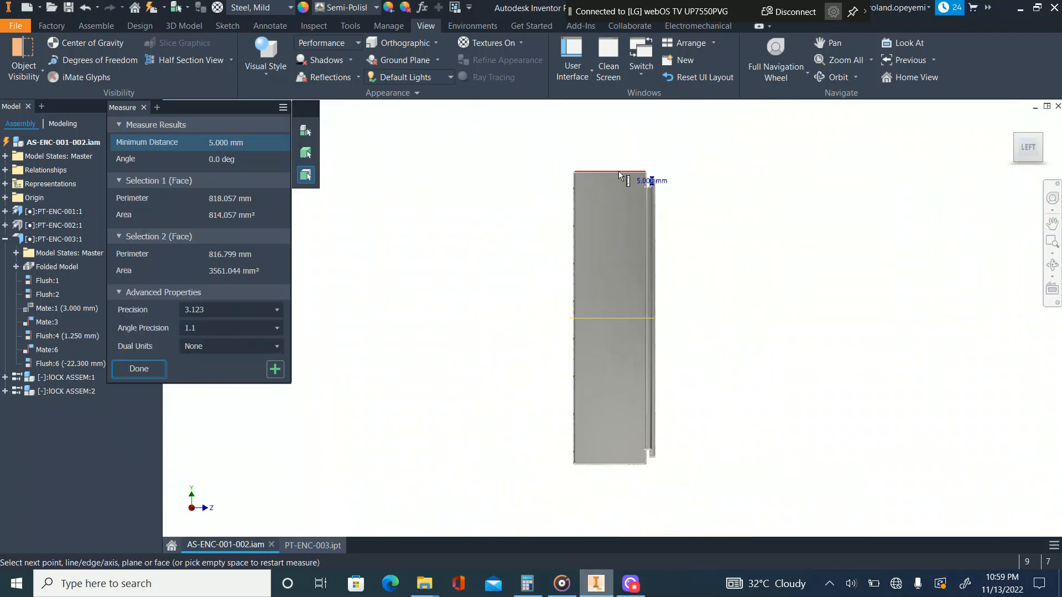
{"action": "scroll", "coordinate": [724, 198], "scroll_direction": "up", "scroll_amount": 4}
{"action": "scroll", "coordinate": [657, 166], "scroll_direction": "up", "scroll_amount": 3}
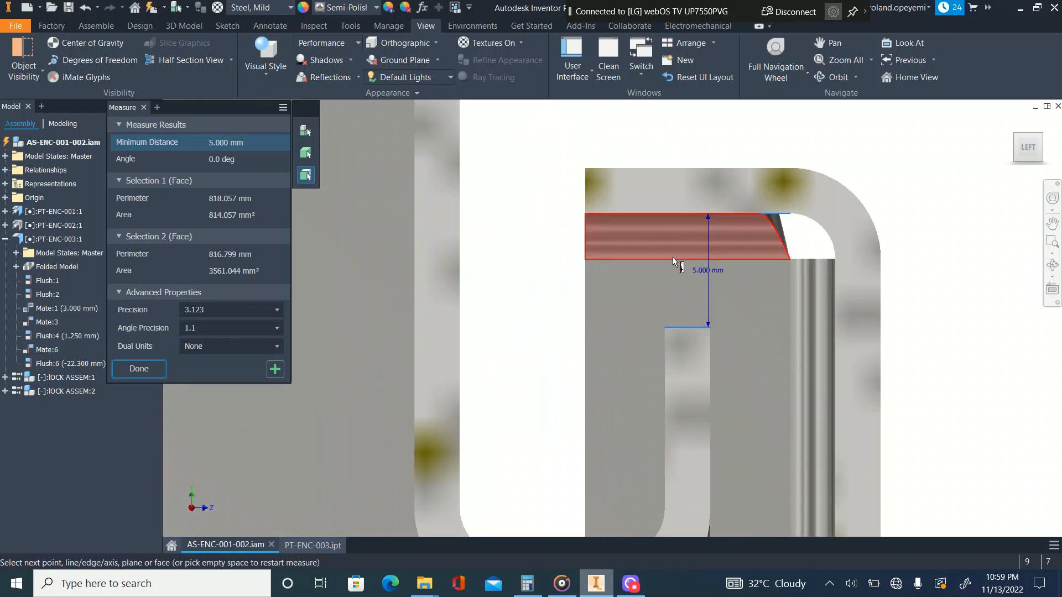
{"action": "scroll", "coordinate": [659, 178], "scroll_direction": "down", "scroll_amount": 2}
{"action": "scroll", "coordinate": [662, 225], "scroll_direction": "down", "scroll_amount": 2}
{"action": "scroll", "coordinate": [666, 229], "scroll_direction": "up", "scroll_amount": 4}
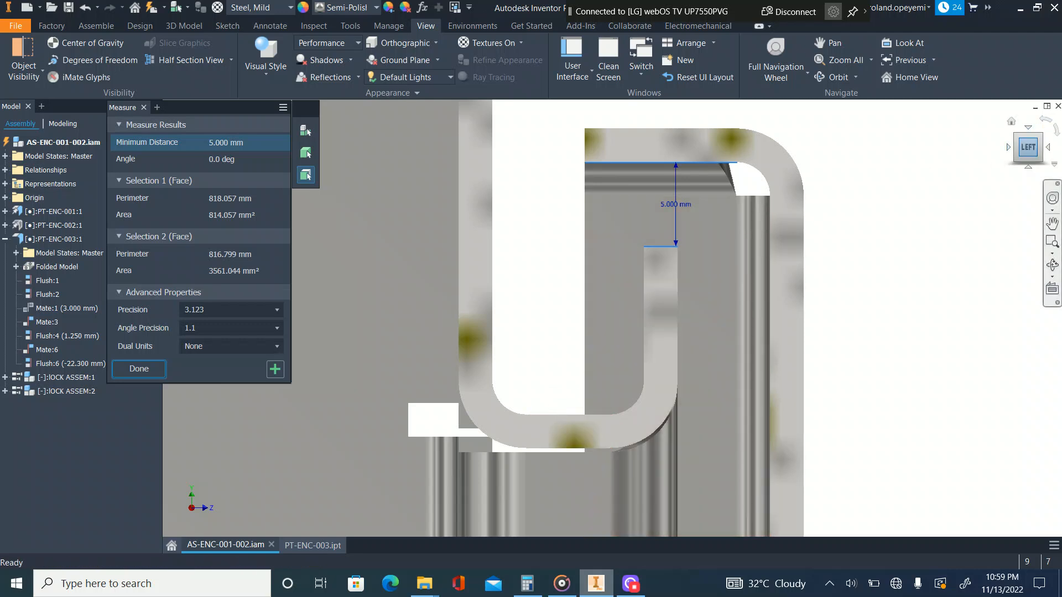
Inspect the sectioned overlap of the enclosure lip and door flange from an angled view, and clear the vertical measurement
{"action": "left_click", "coordinate": [1041, 125]}
{"action": "scroll", "coordinate": [618, 368], "scroll_direction": "down", "scroll_amount": 4}
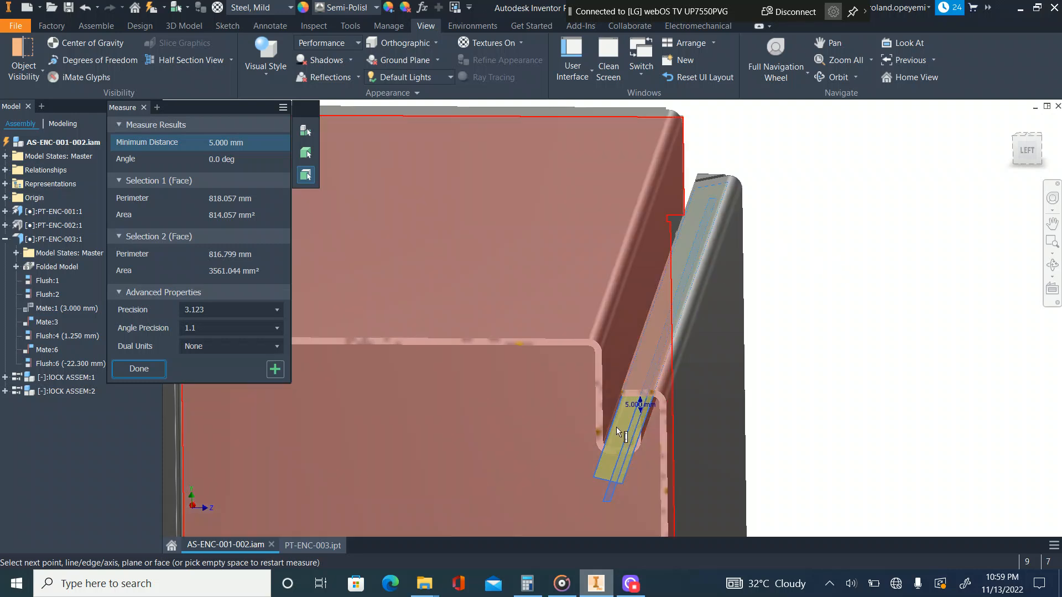
{"action": "scroll", "coordinate": [680, 263], "scroll_direction": "down", "scroll_amount": 7}
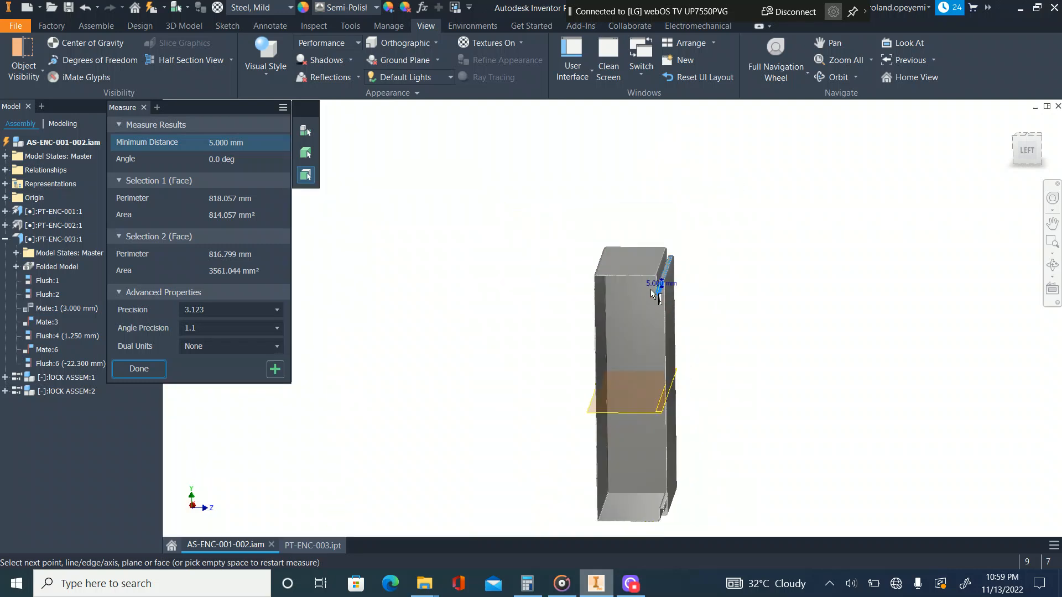
{"action": "scroll", "coordinate": [647, 282], "scroll_direction": "up", "scroll_amount": 6}
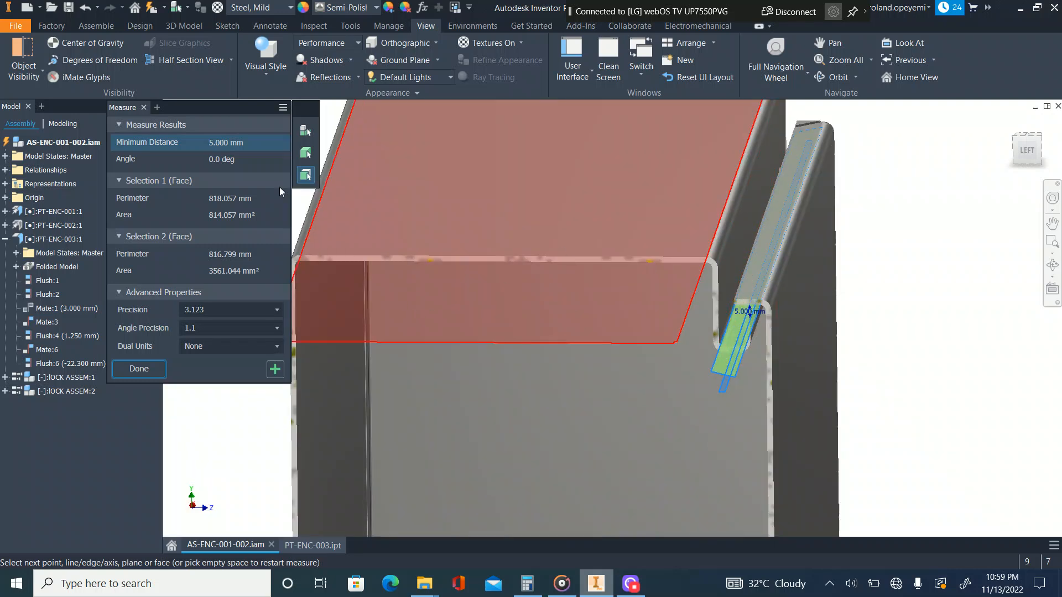
{"action": "left_click", "coordinate": [874, 200]}
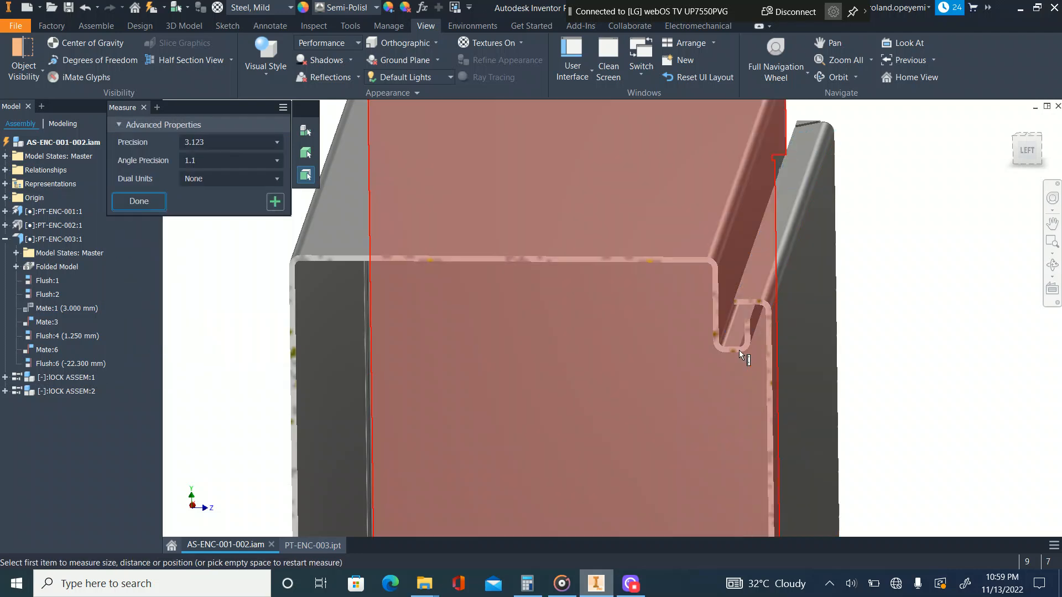
{"action": "scroll", "coordinate": [744, 331], "scroll_direction": "up", "scroll_amount": 5}
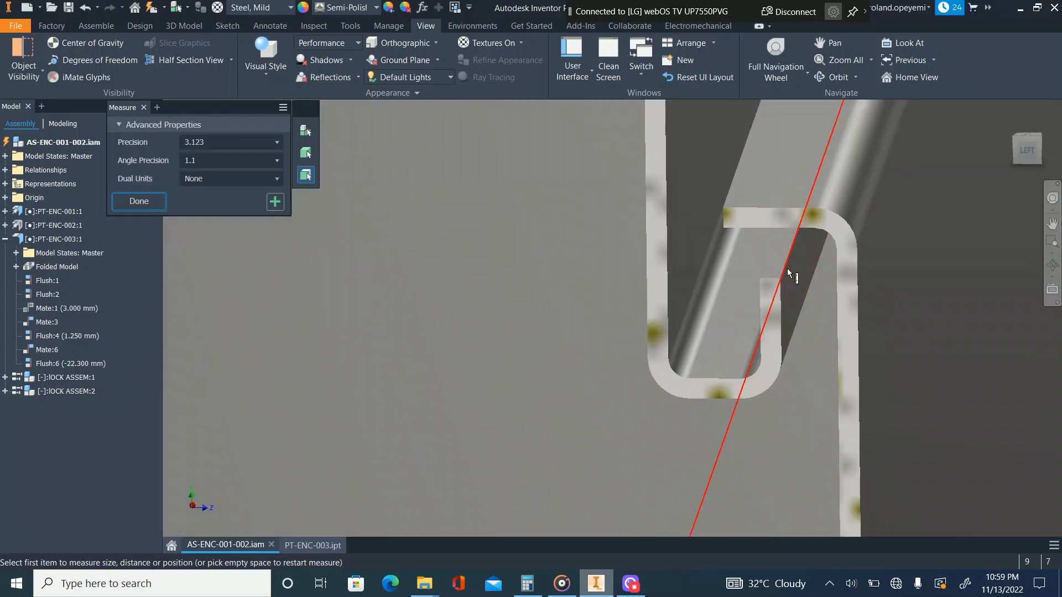
{"action": "scroll", "coordinate": [598, 216], "scroll_direction": "down", "scroll_amount": 4}
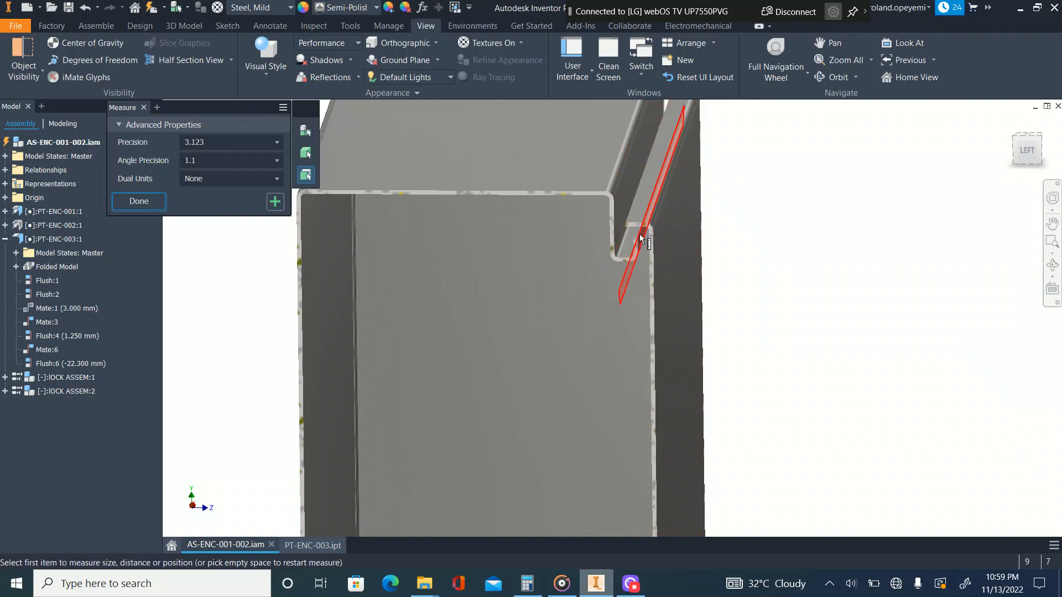
{"action": "scroll", "coordinate": [641, 235], "scroll_direction": "up", "scroll_amount": 5}
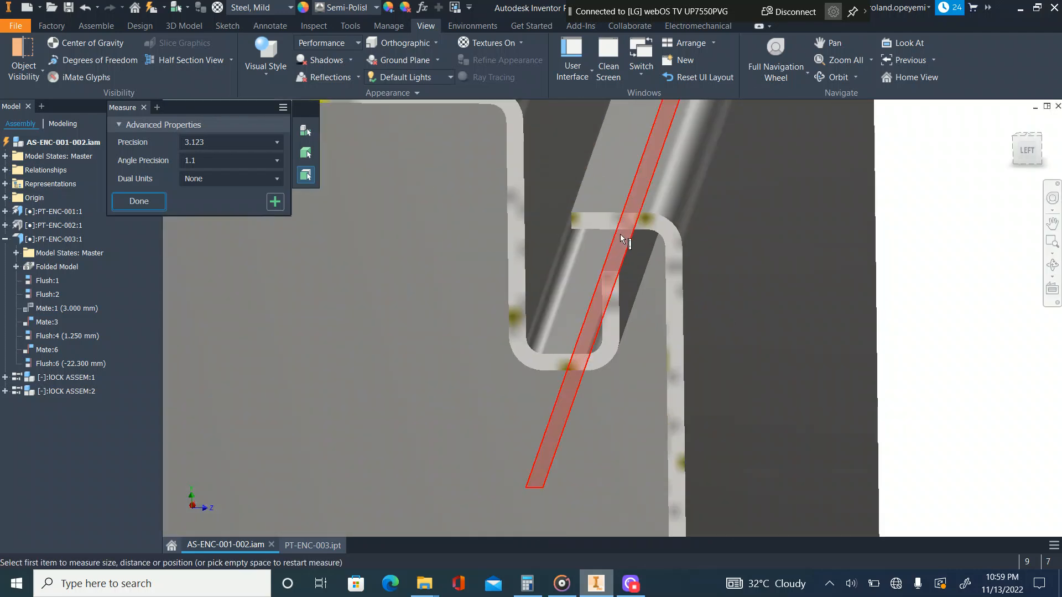
{"action": "scroll", "coordinate": [621, 218], "scroll_direction": "up", "scroll_amount": 5}
{"action": "scroll", "coordinate": [617, 228], "scroll_direction": "down", "scroll_amount": 4}
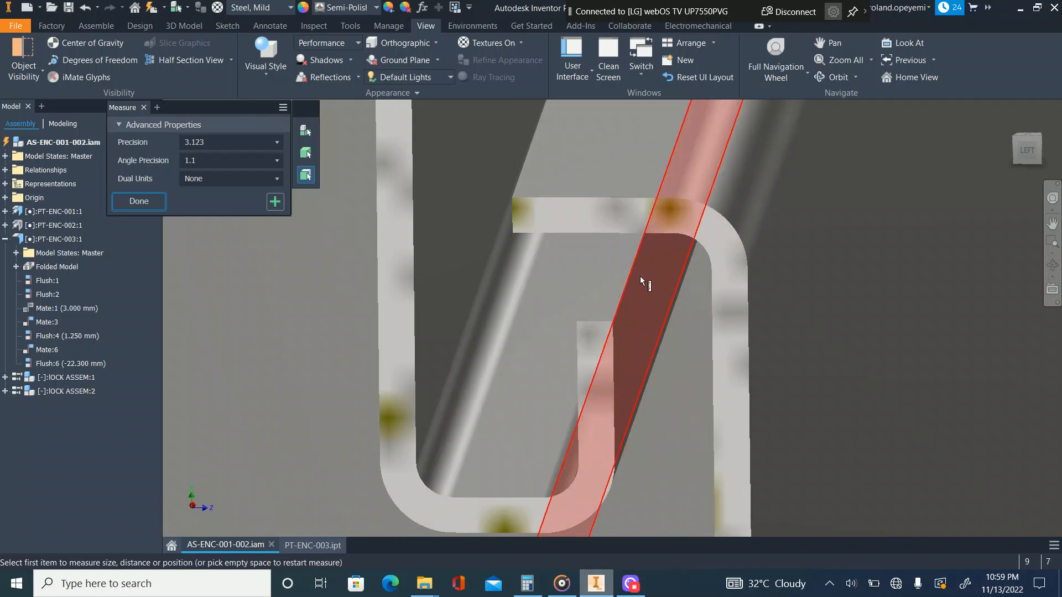
{"action": "scroll", "coordinate": [542, 299], "scroll_direction": "down", "scroll_amount": 4}
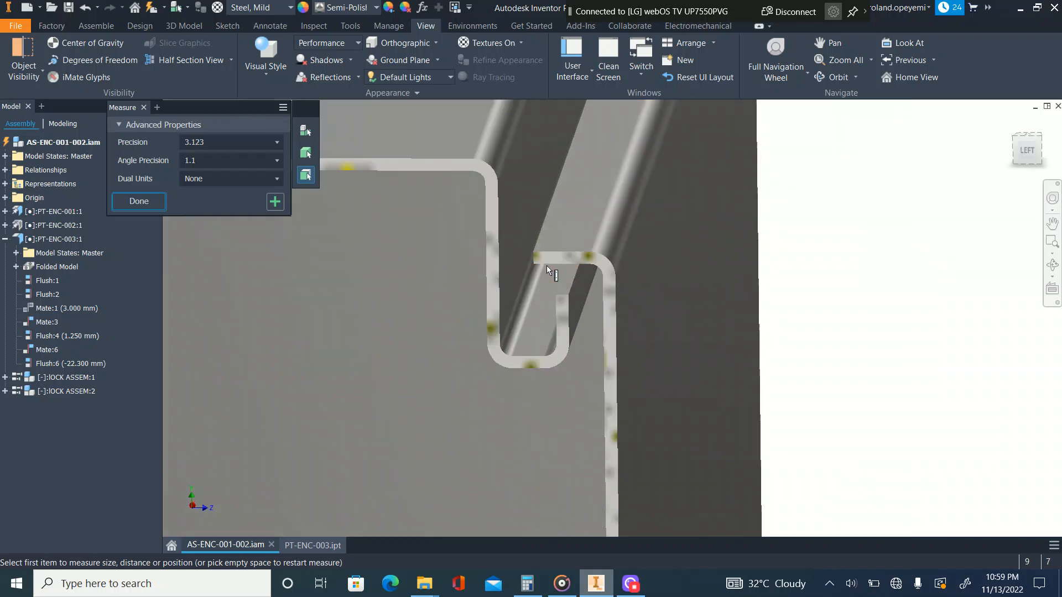
{"action": "left_click", "coordinate": [532, 224]}
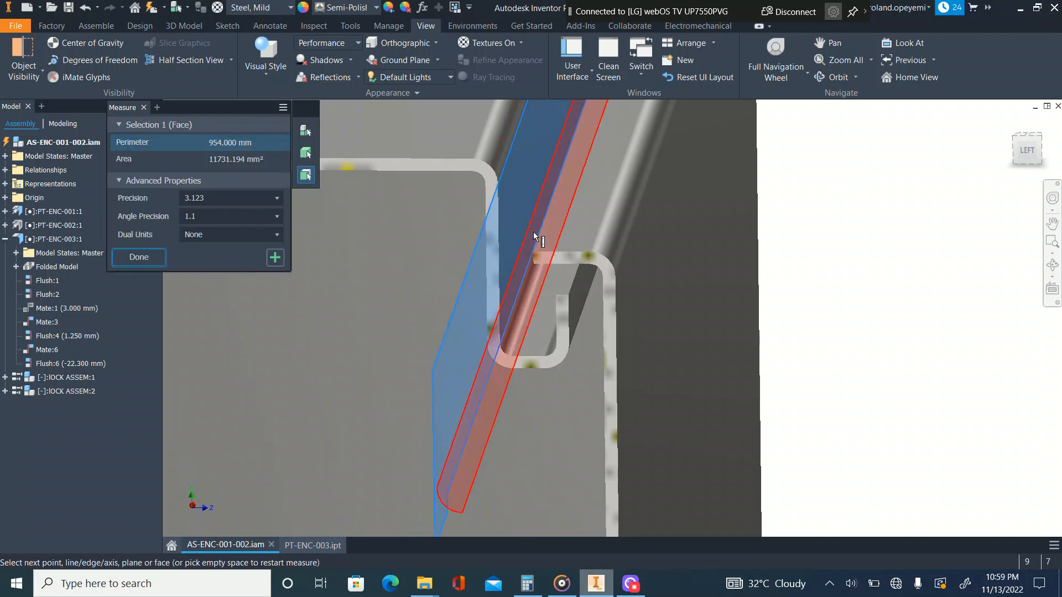
{"action": "left_click", "coordinate": [542, 229]}
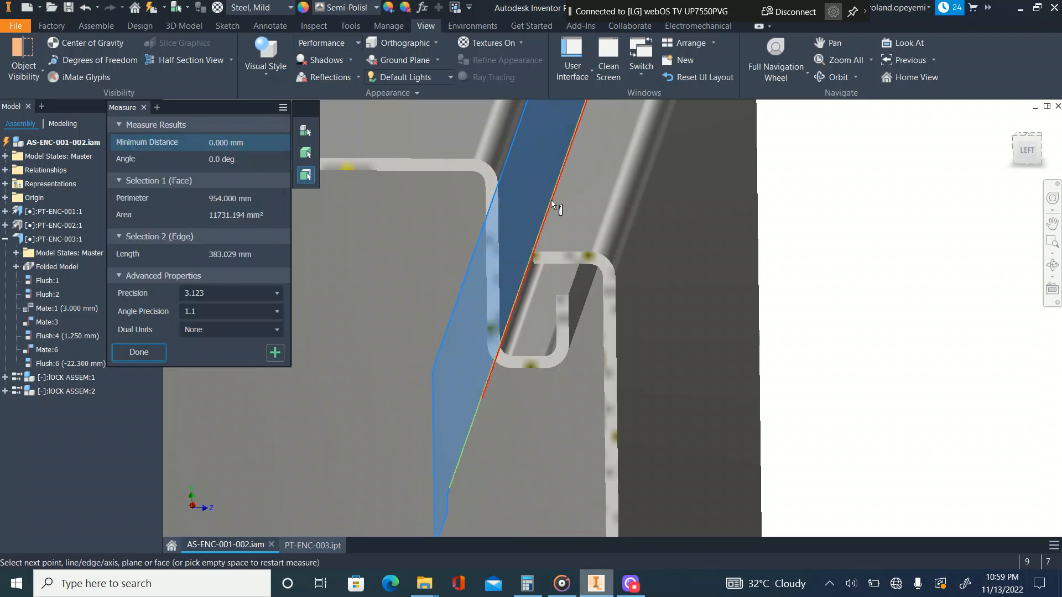
{"action": "scroll", "coordinate": [531, 221], "scroll_direction": "up", "scroll_amount": 2}
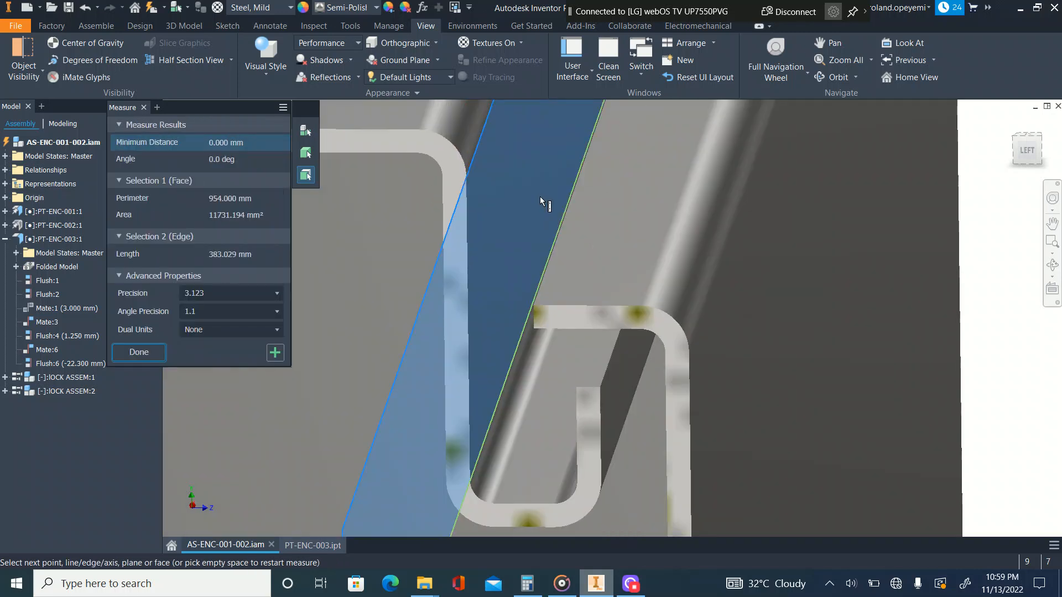
{"action": "left_click", "coordinate": [566, 213]}
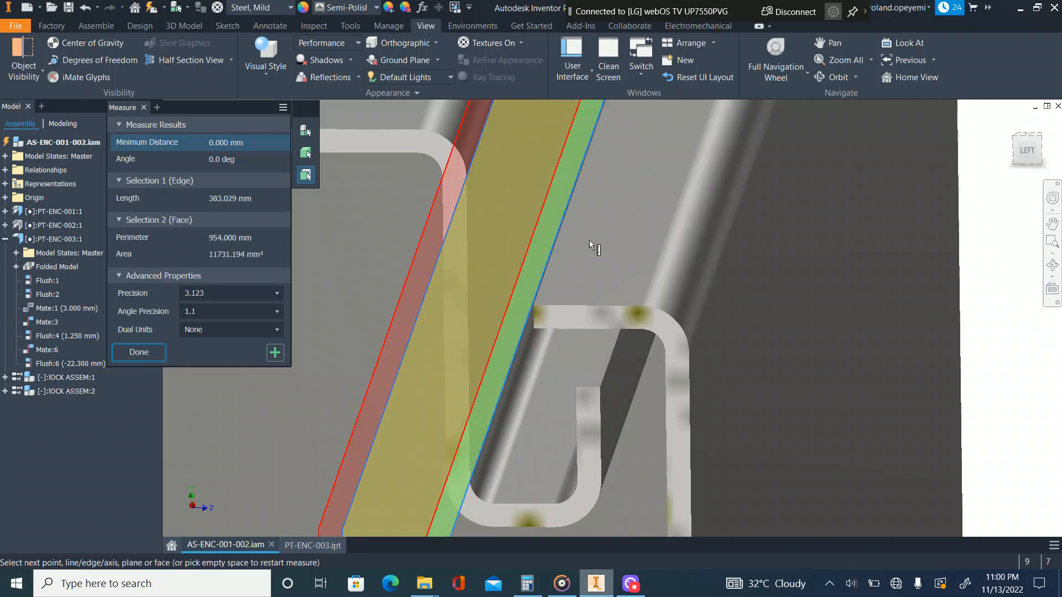
{"action": "left_click", "coordinate": [1010, 230]}
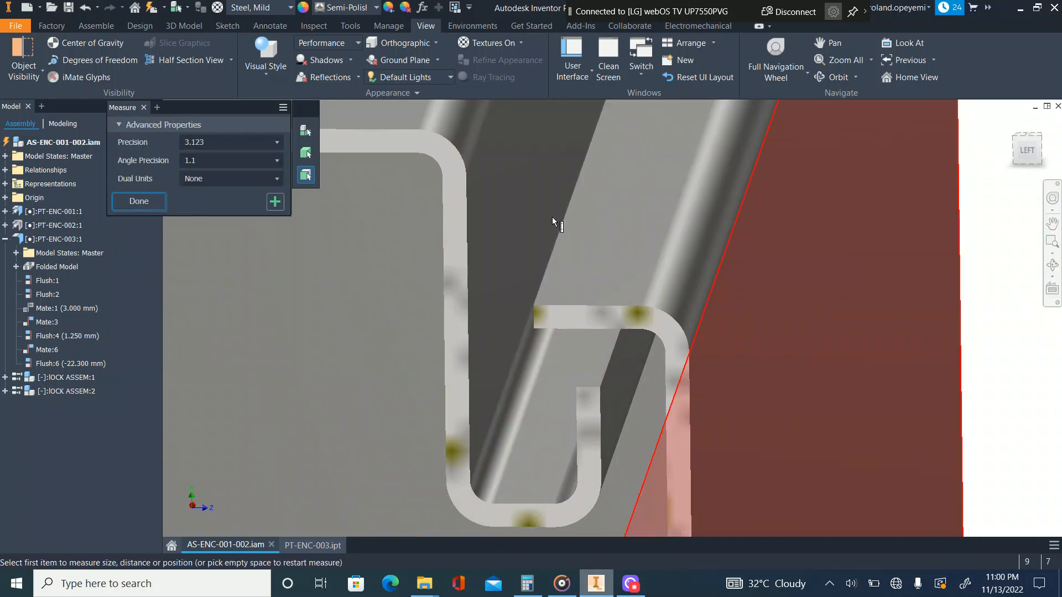
Measure the distance from the enclosure channel's rear wall to the door flange's end face, and view it square-on from the left side
{"action": "left_click", "coordinate": [519, 222]}
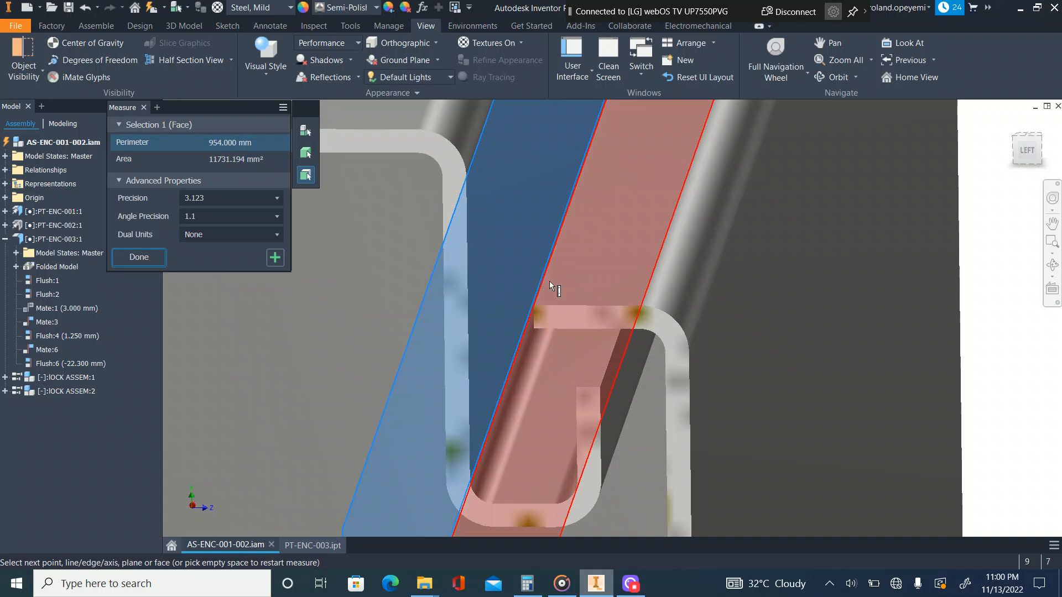
{"action": "left_click", "coordinate": [536, 316]}
{"action": "scroll", "coordinate": [553, 255], "scroll_direction": "down", "scroll_amount": 3}
{"action": "scroll", "coordinate": [558, 246], "scroll_direction": "up", "scroll_amount": 8}
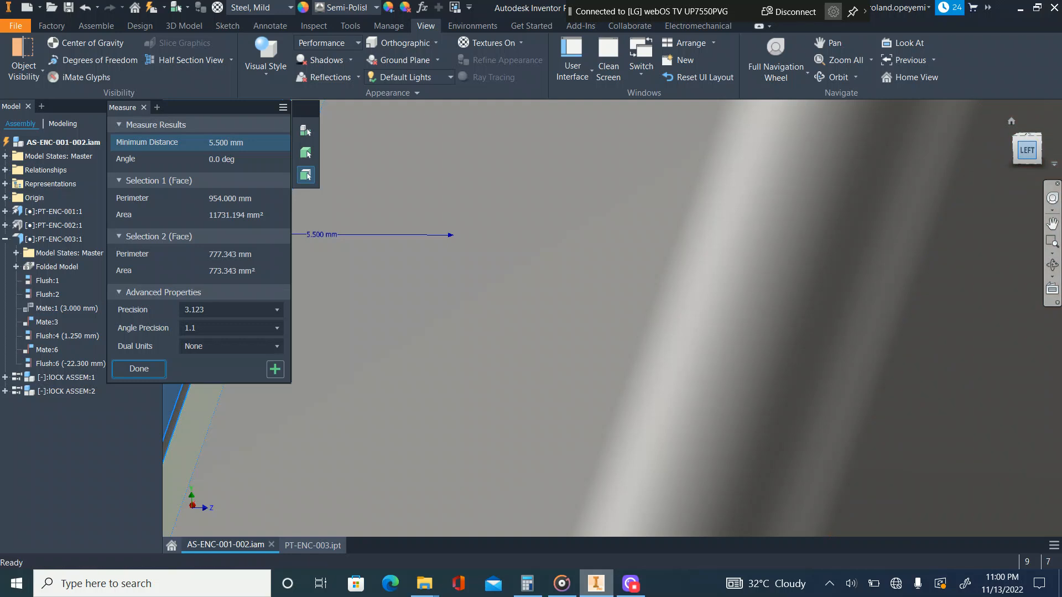
{"action": "left_click", "coordinate": [1027, 150]}
{"action": "scroll", "coordinate": [651, 182], "scroll_direction": "up", "scroll_amount": 8}
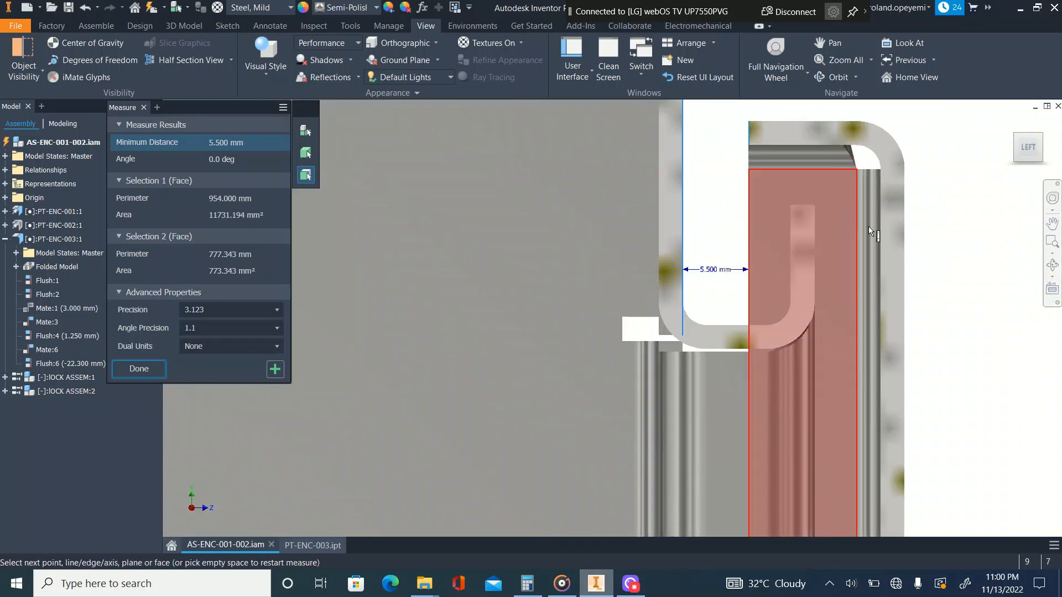
Measure from the door flange's end face to the enclosure lip's outer face, and from that lip to the door front's inner face
{"action": "left_click", "coordinate": [815, 248]}
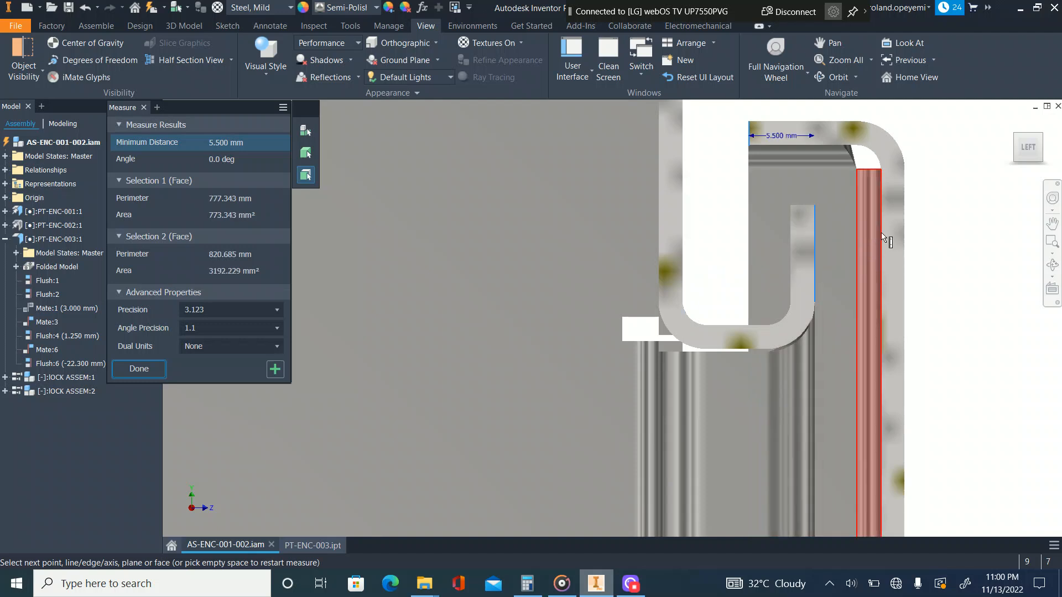
{"action": "middle_click_drag", "start_coordinate": [884, 238], "coordinate": [953, 219], "text": "shift"}
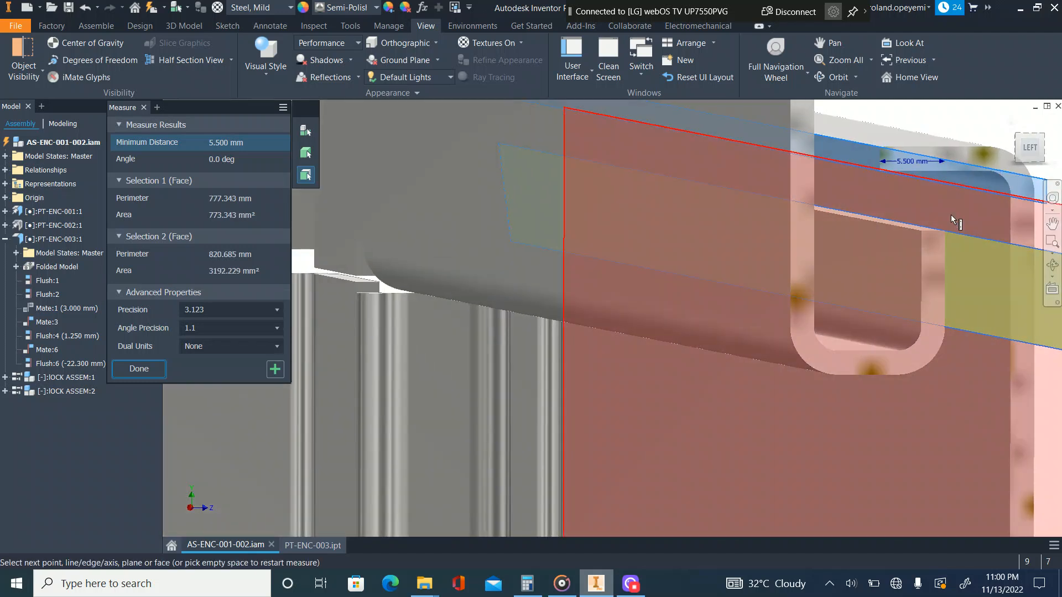
{"action": "left_click", "coordinate": [973, 232]}
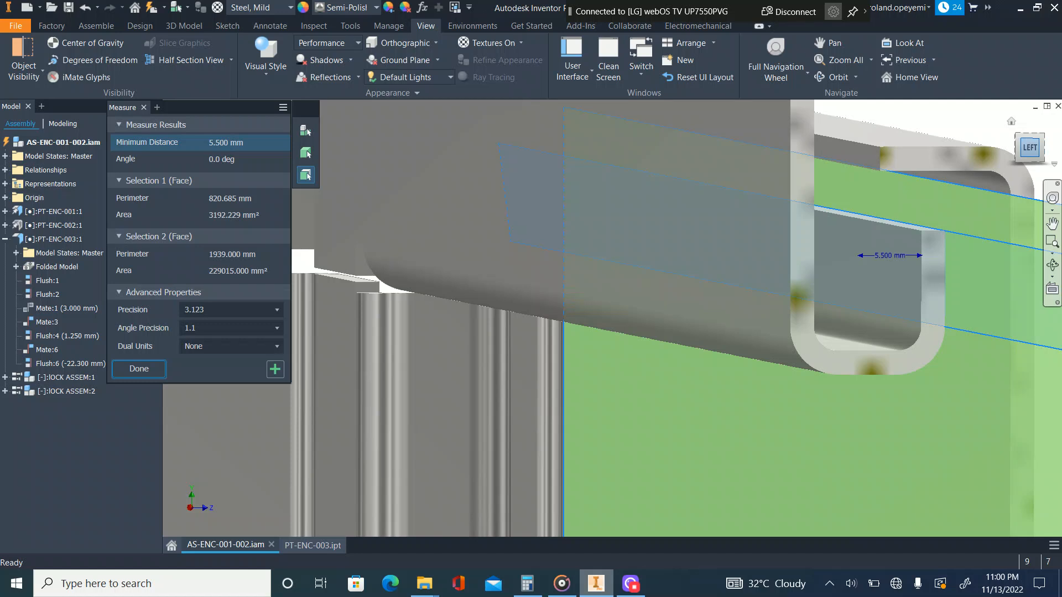
{"action": "left_click", "coordinate": [1030, 147]}
{"action": "scroll", "coordinate": [608, 204], "scroll_direction": "down", "scroll_amount": 3}
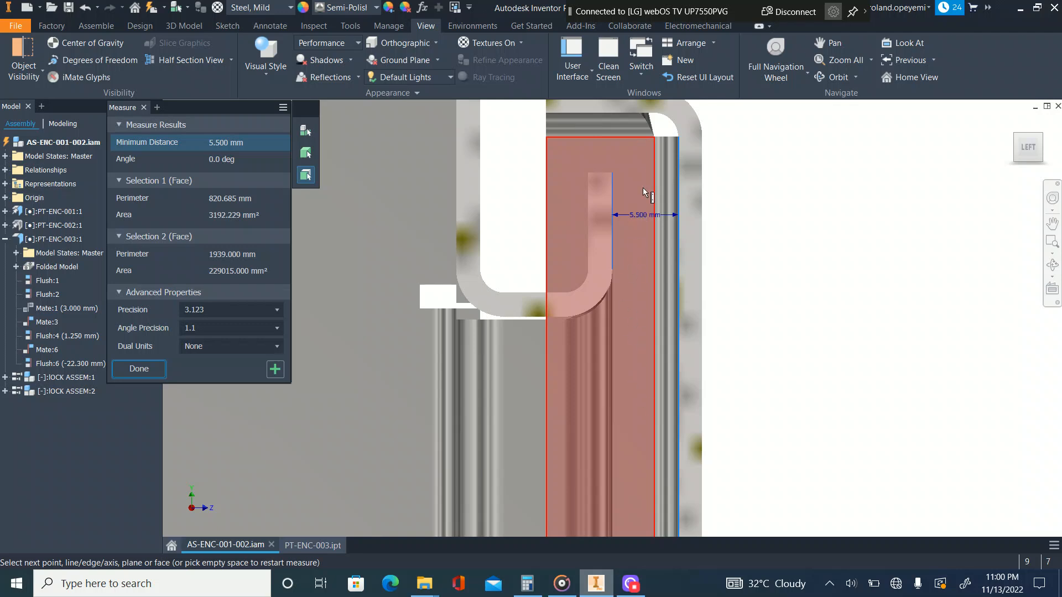
{"action": "scroll", "coordinate": [595, 235], "scroll_direction": "up", "scroll_amount": 5}
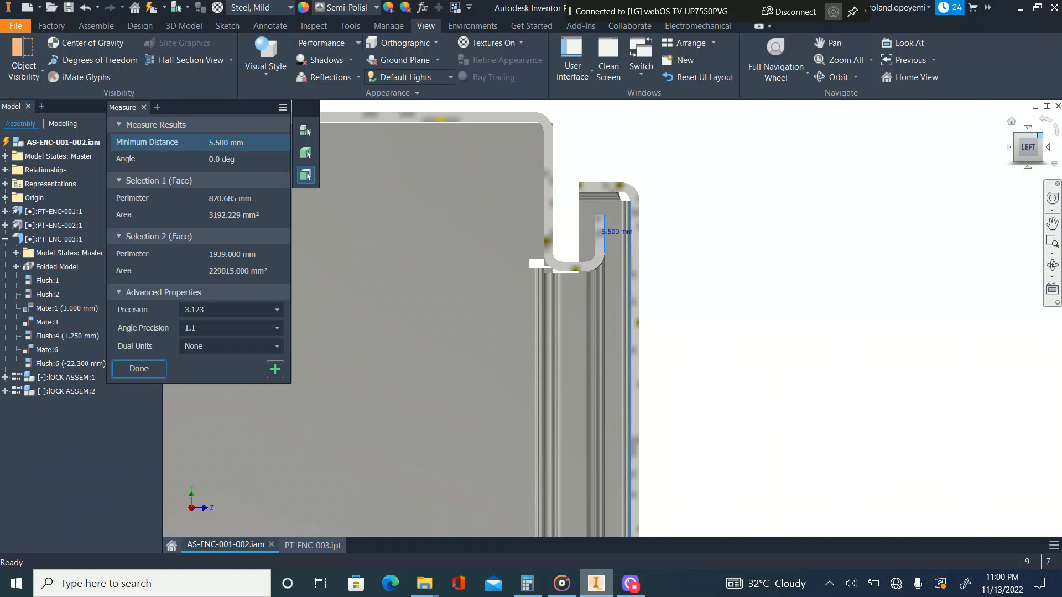
View the half-sectioned enclosure isometrically, and clear the measurement between the enclosure lip and the door front
{"action": "left_click", "coordinate": [1011, 121]}
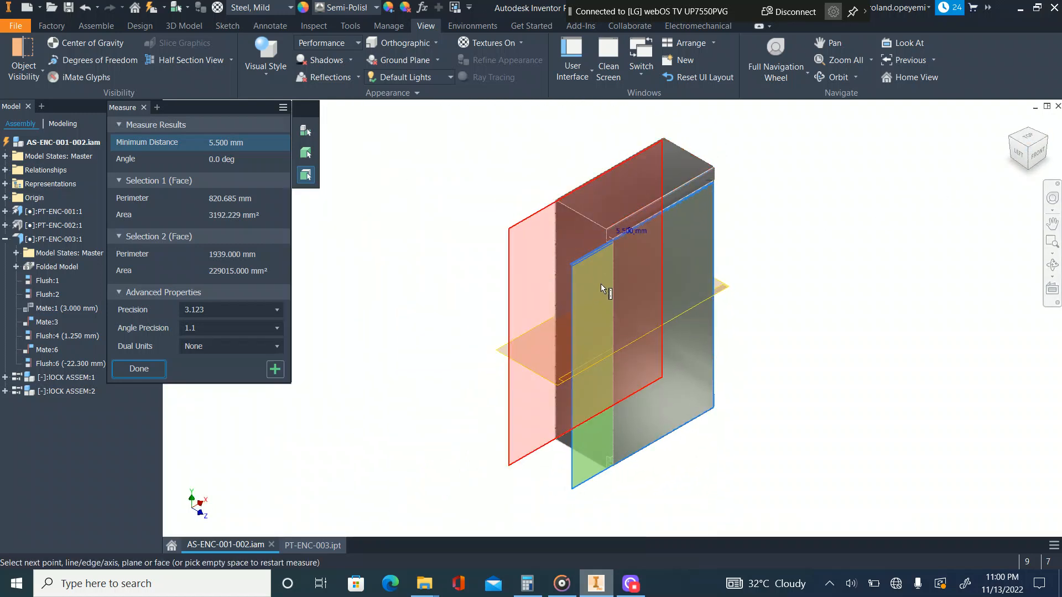
{"action": "scroll", "coordinate": [601, 287], "scroll_direction": "down", "scroll_amount": 4}
{"action": "scroll", "coordinate": [485, 228], "scroll_direction": "up", "scroll_amount": 3}
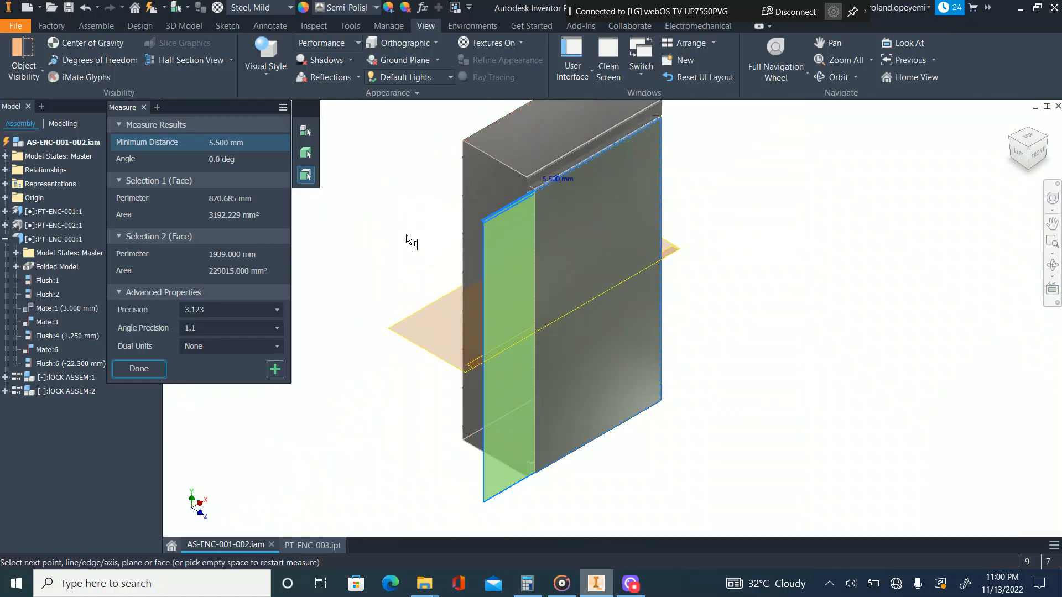
{"action": "left_click", "coordinate": [366, 186]}
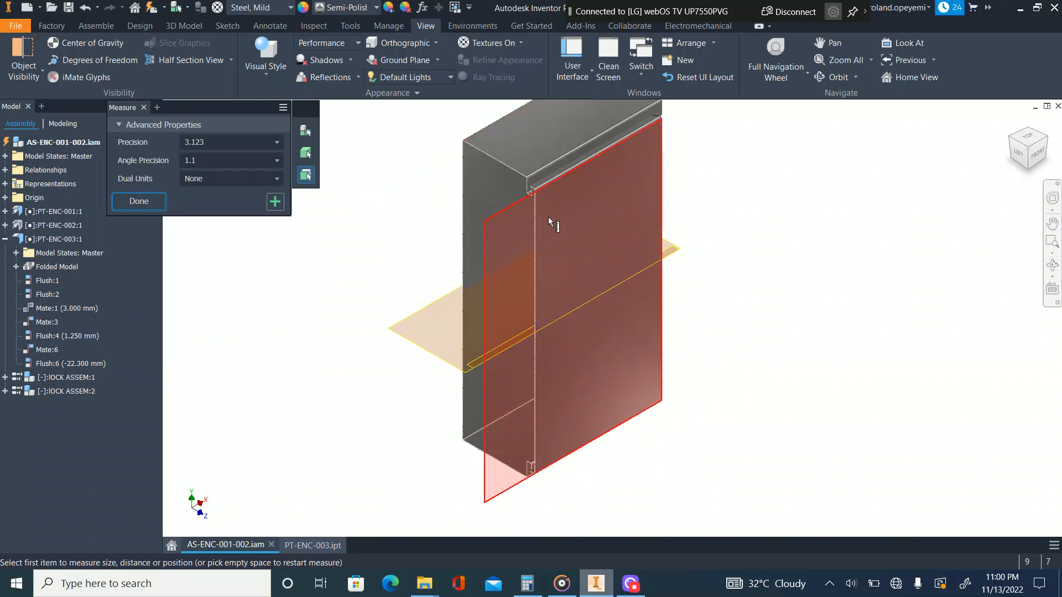
Replace the vertical section with a half section view parallel to the enclosure's top face, offset -112 mm from it
{"action": "left_click", "coordinate": [218, 60]}
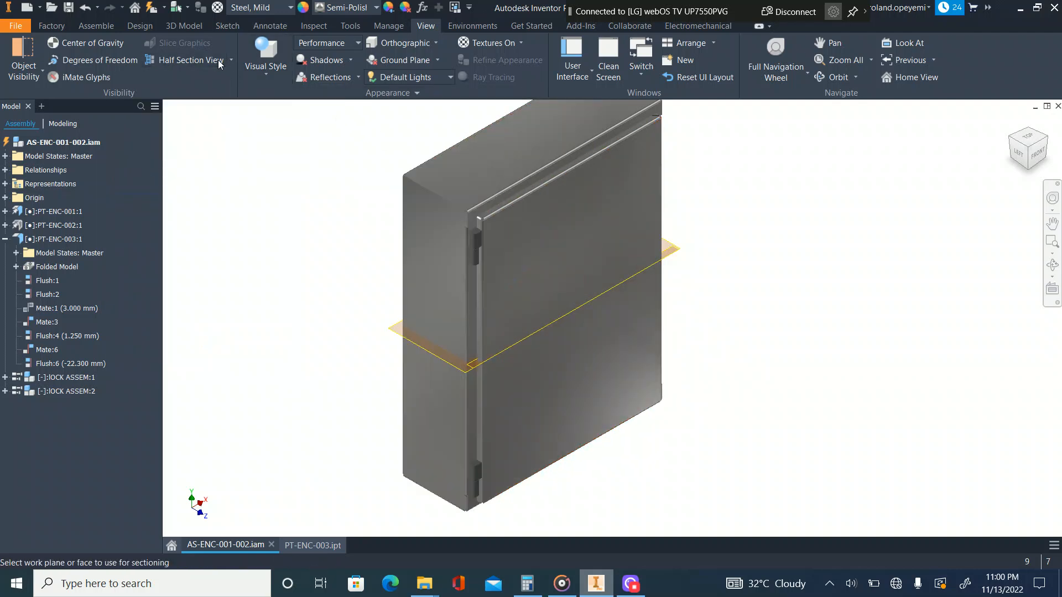
{"action": "left_click", "coordinate": [486, 163]}
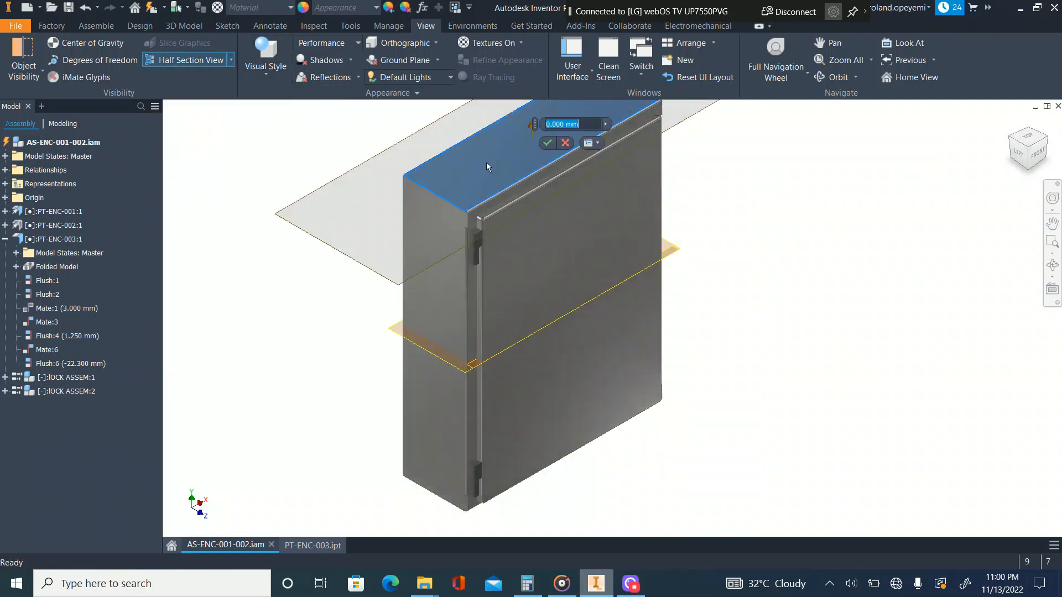
{"action": "scroll", "coordinate": [432, 234], "scroll_direction": "down", "scroll_amount": 3}
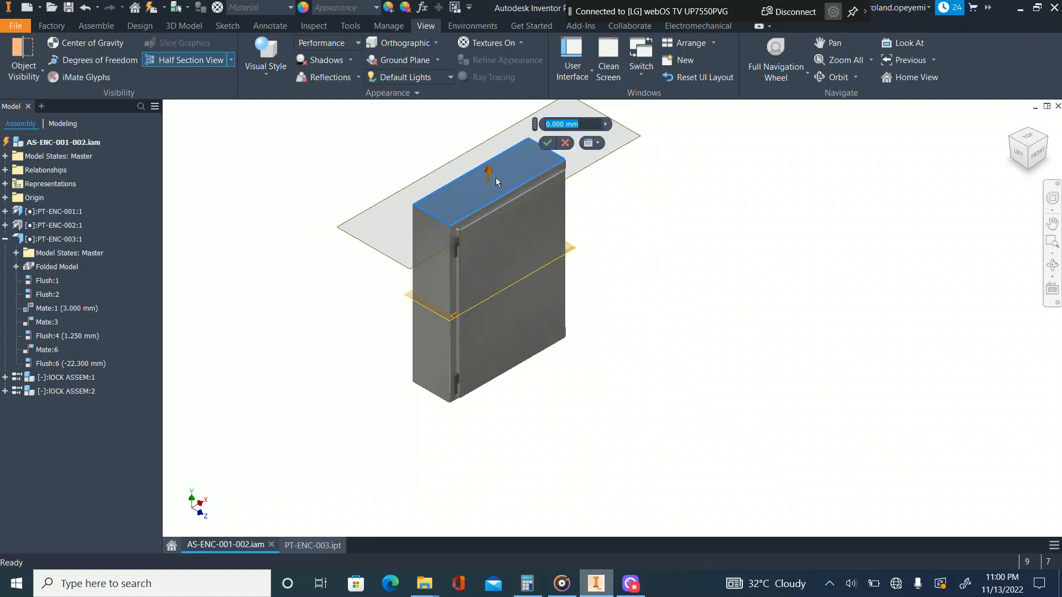
{"action": "left_click_drag", "start_coordinate": [489, 172], "coordinate": [488, 216]}
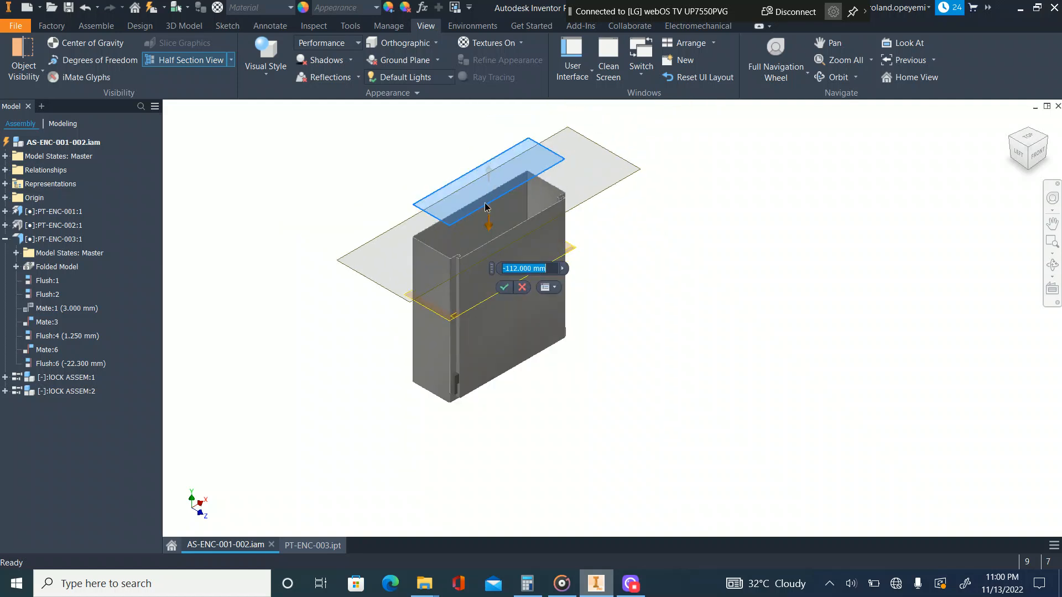
{"action": "left_click", "coordinate": [500, 288]}
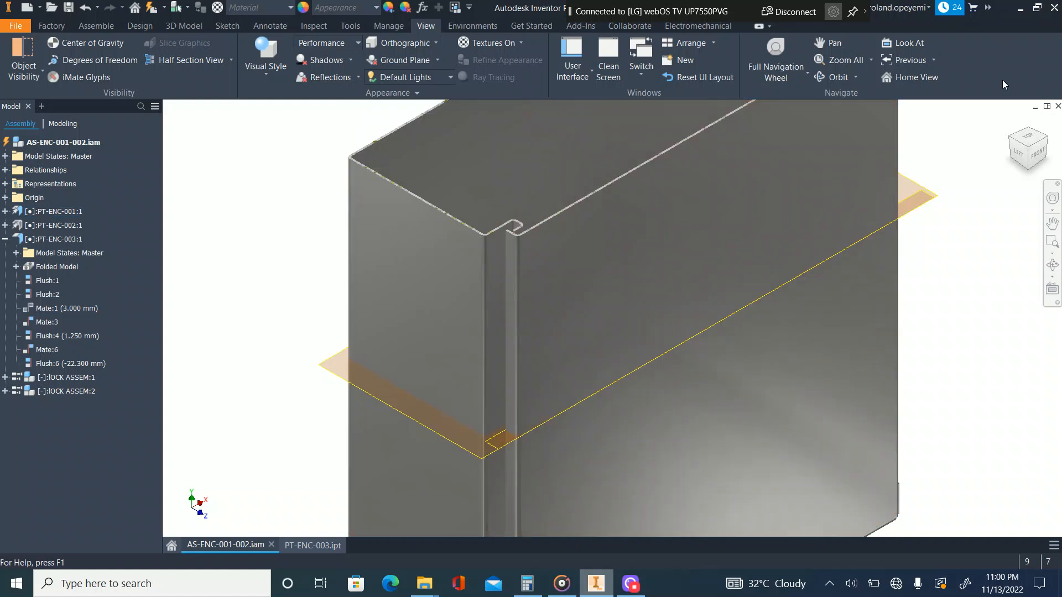
Measure the distance from the enclosure's left outer side face to the outer face of the door's left flange
{"action": "left_click", "coordinate": [1036, 141]}
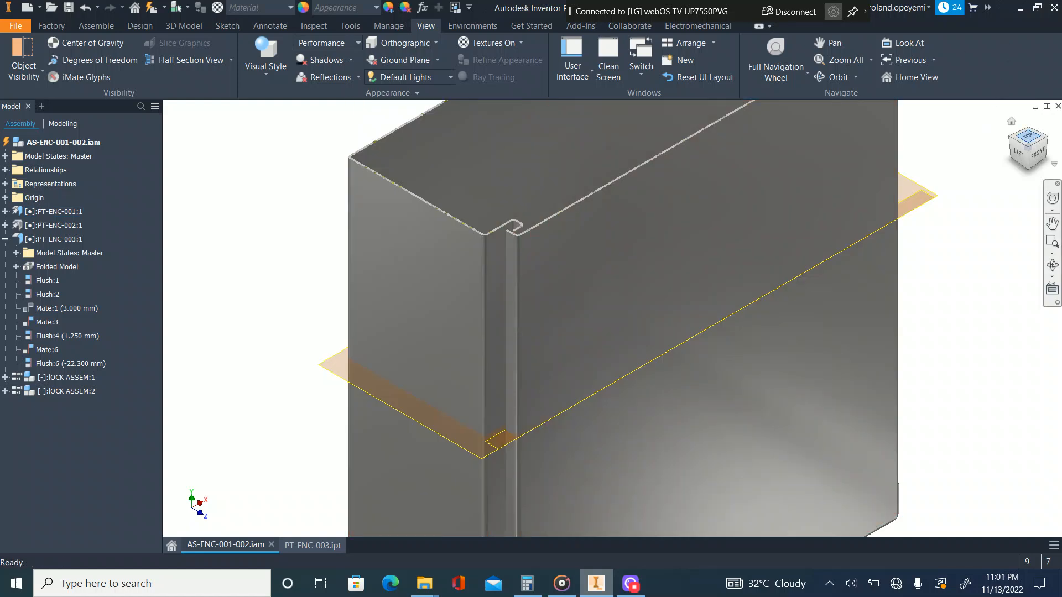
{"action": "scroll", "coordinate": [506, 360], "scroll_direction": "down", "scroll_amount": 3}
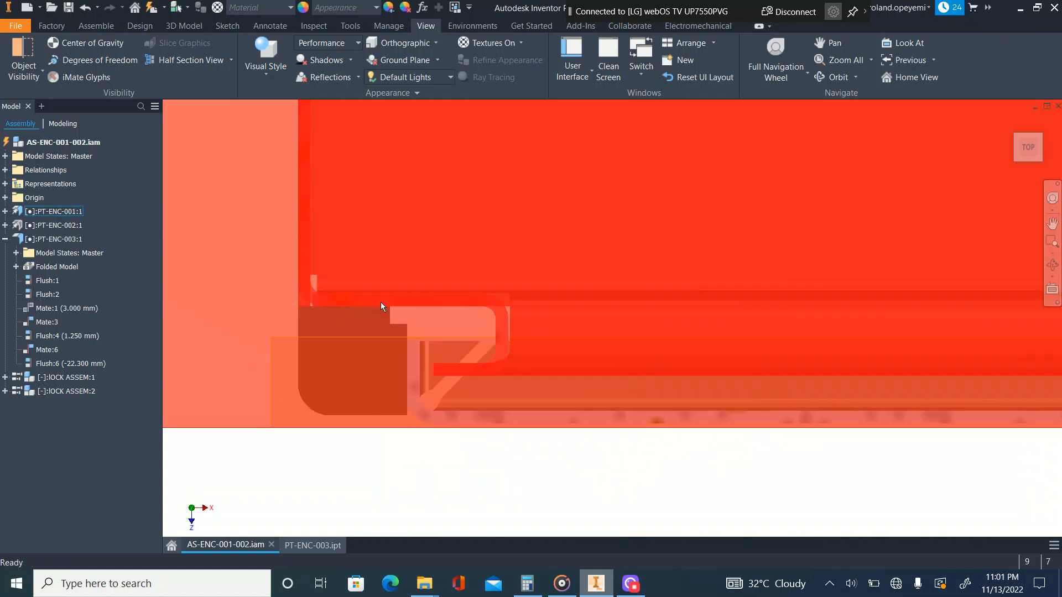
{"action": "scroll", "coordinate": [373, 302], "scroll_direction": "up", "scroll_amount": 5}
{"action": "left_click", "coordinate": [1013, 139]}
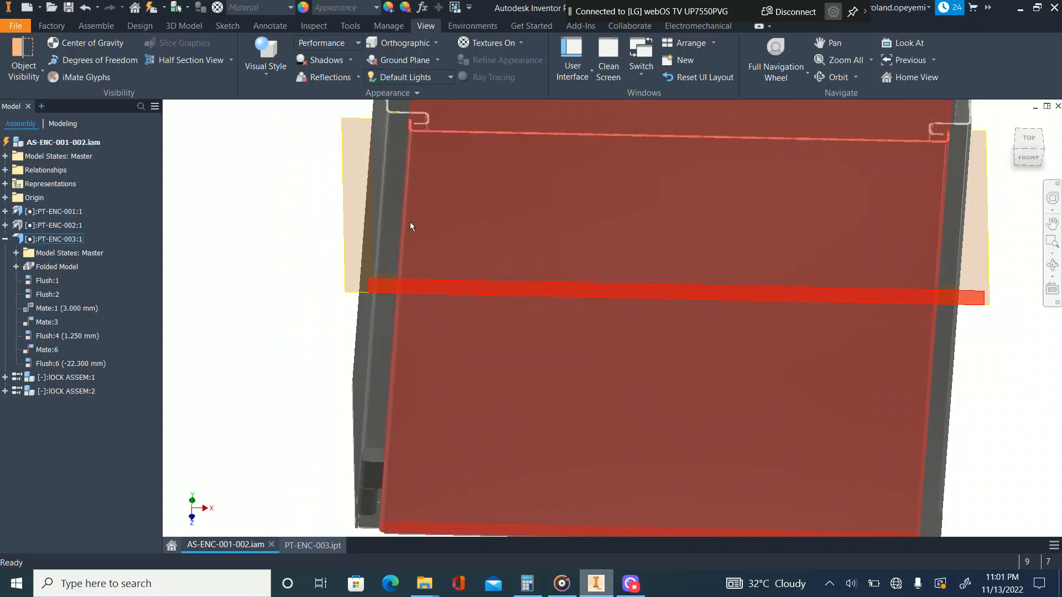
{"action": "scroll", "coordinate": [408, 216], "scroll_direction": "up", "scroll_amount": 3}
{"action": "scroll", "coordinate": [398, 182], "scroll_direction": "down", "scroll_amount": 6}
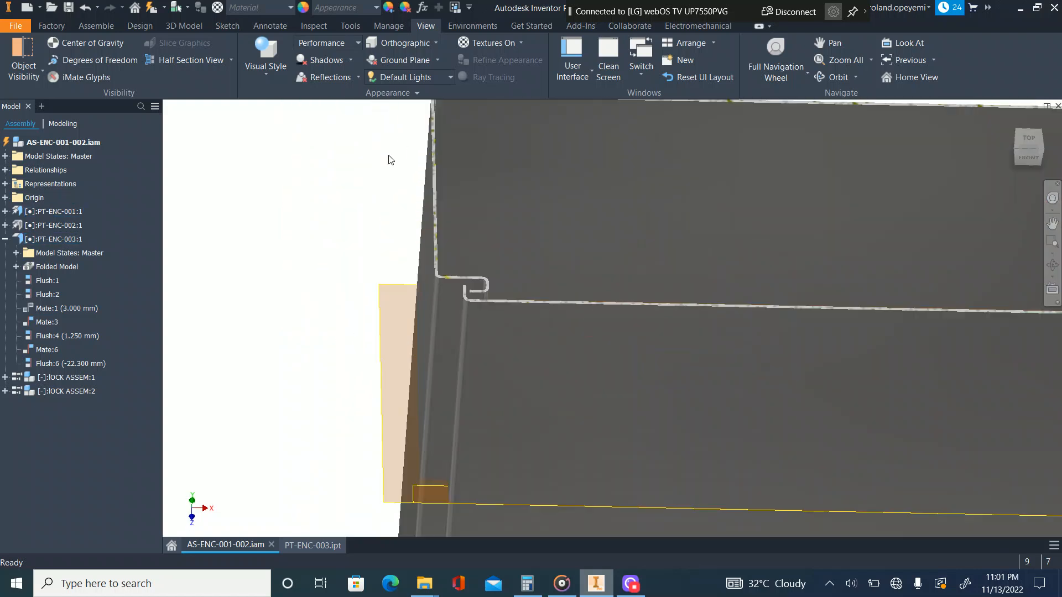
{"action": "right_click", "coordinate": [282, 162]}
{"action": "left_click", "coordinate": [244, 142]}
{"action": "scroll", "coordinate": [446, 327], "scroll_direction": "down", "scroll_amount": 3}
{"action": "left_click", "coordinate": [367, 256]}
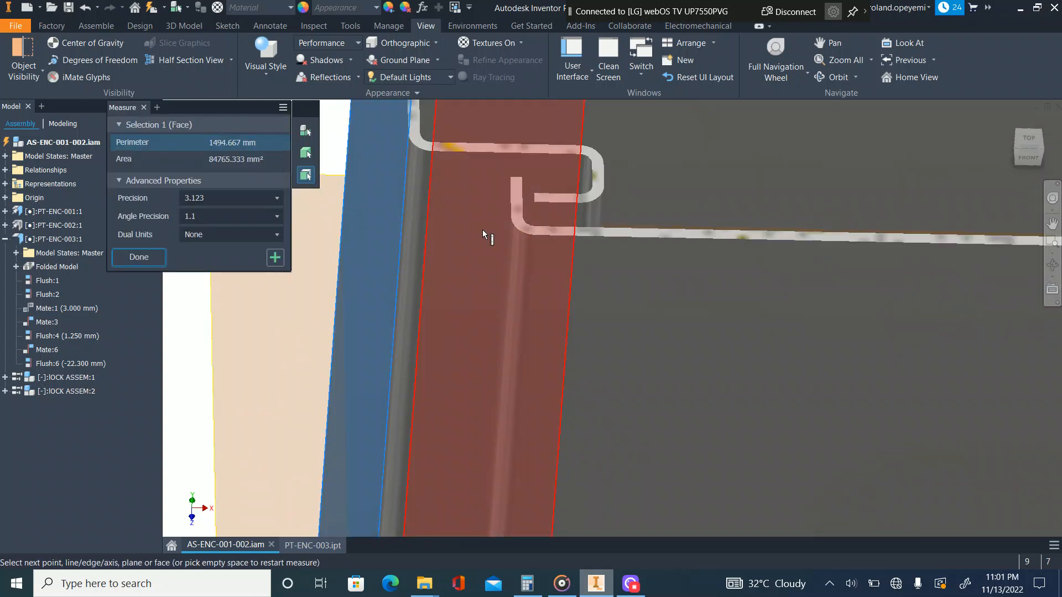
{"action": "scroll", "coordinate": [567, 246], "scroll_direction": "down", "scroll_amount": 3}
{"action": "left_click", "coordinate": [579, 246]}
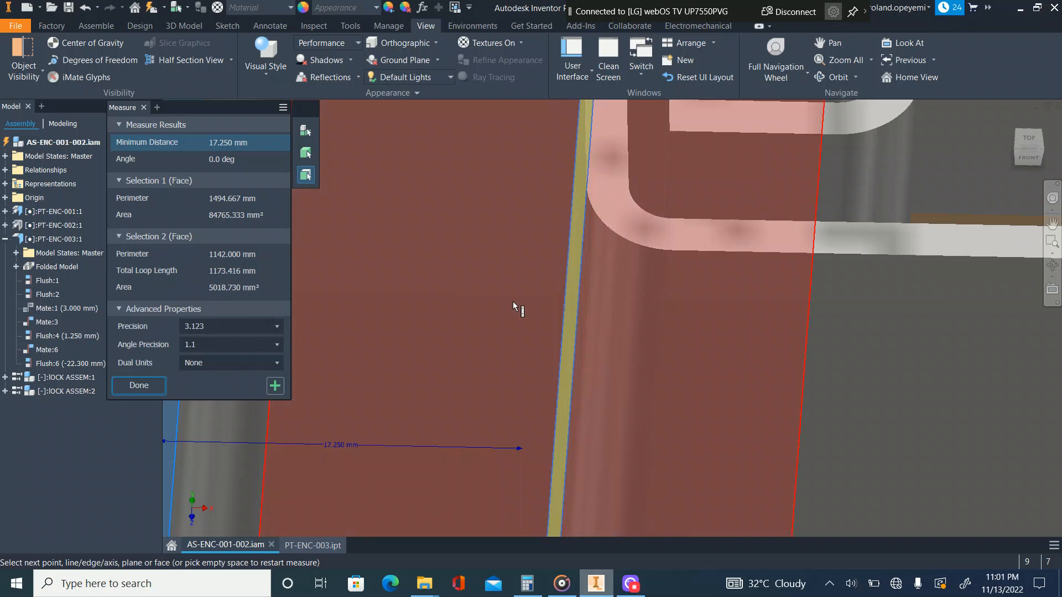
Examine the measured side clearance between enclosure and door flange from angled views and square-on from the front
{"action": "scroll", "coordinate": [512, 300], "scroll_direction": "up", "scroll_amount": 2}
{"action": "scroll", "coordinate": [450, 367], "scroll_direction": "down", "scroll_amount": 3}
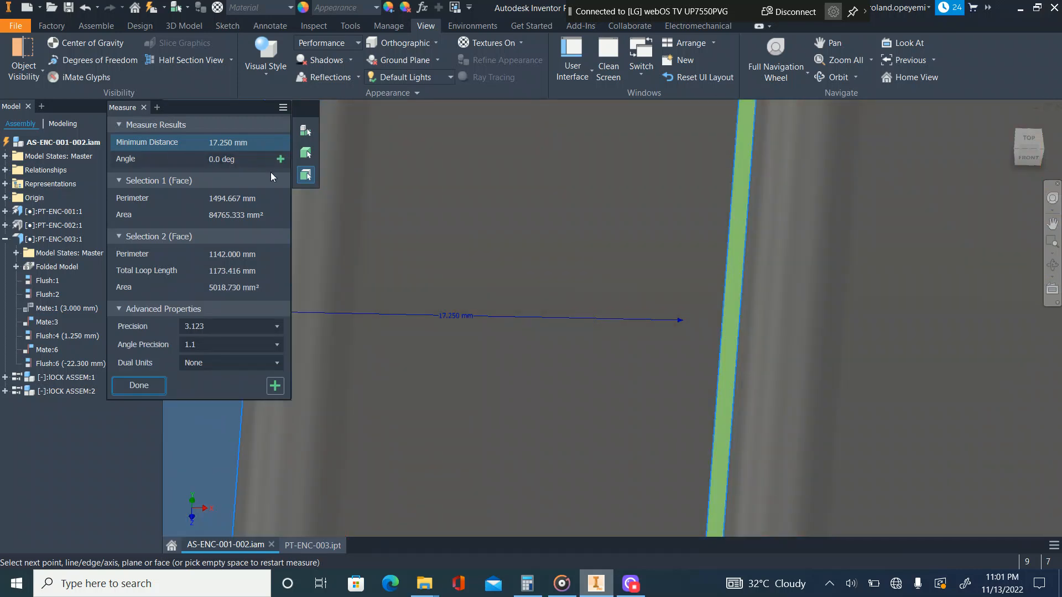
{"action": "scroll", "coordinate": [565, 278], "scroll_direction": "up", "scroll_amount": 5}
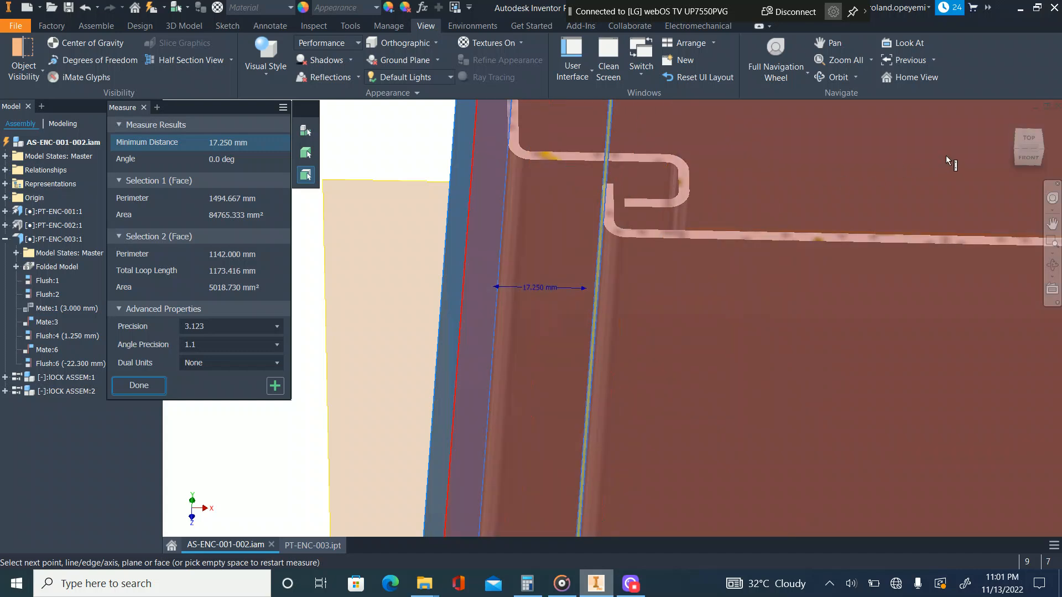
{"action": "left_click", "coordinate": [1017, 148]}
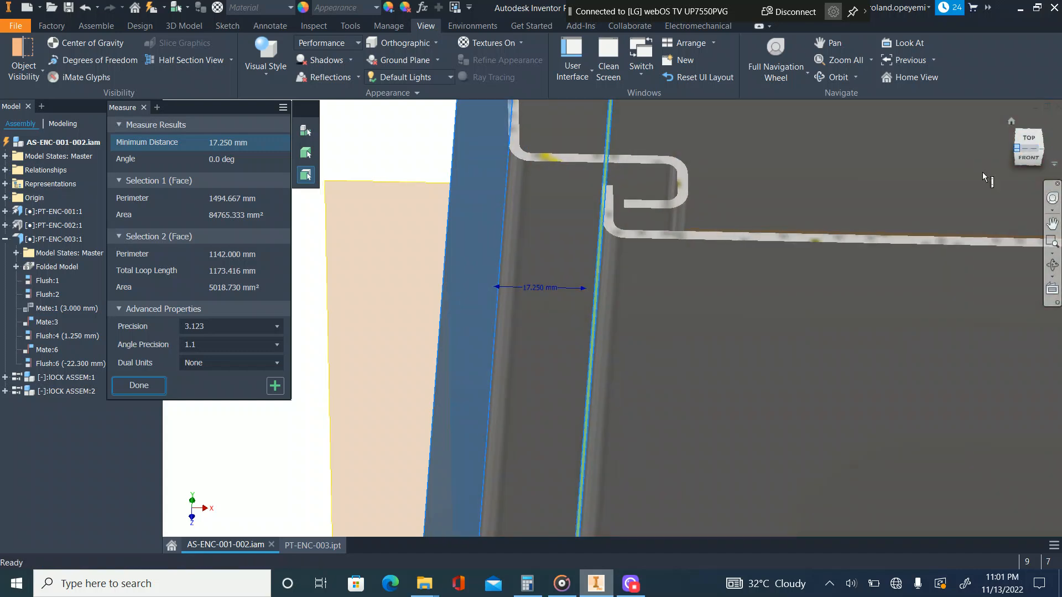
{"action": "scroll", "coordinate": [610, 289], "scroll_direction": "down", "scroll_amount": 5}
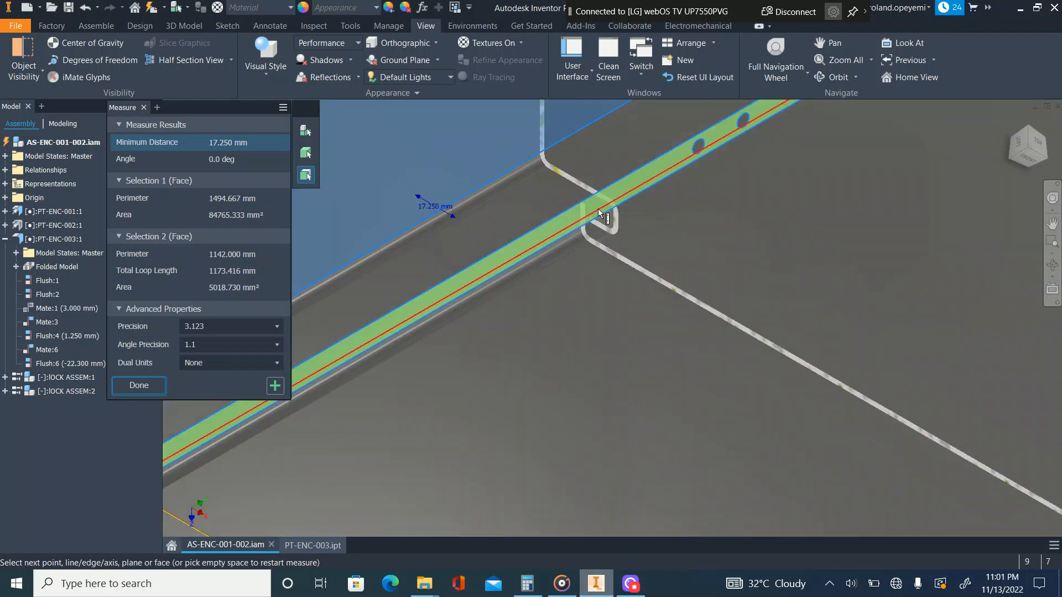
{"action": "scroll", "coordinate": [614, 239], "scroll_direction": "down", "scroll_amount": 3}
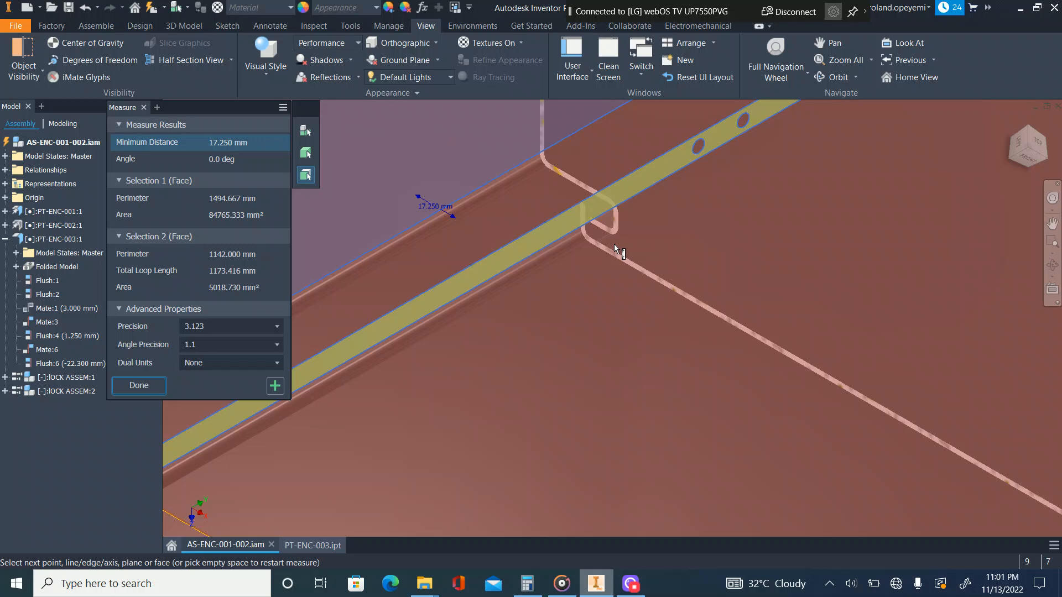
{"action": "scroll", "coordinate": [595, 218], "scroll_direction": "up", "scroll_amount": 2}
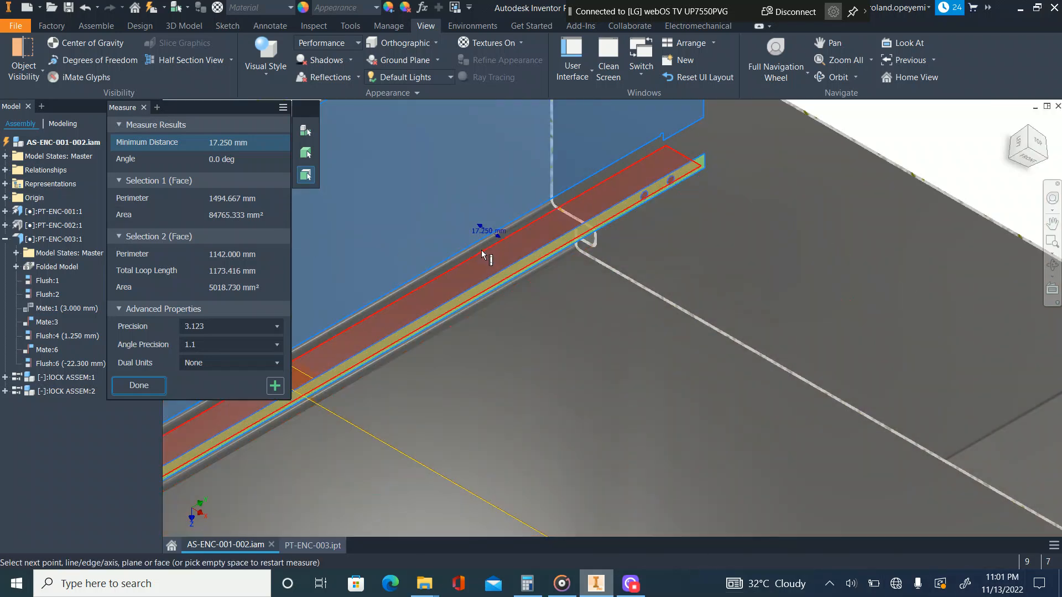
{"action": "scroll", "coordinate": [485, 248], "scroll_direction": "down", "scroll_amount": 3}
{"action": "scroll", "coordinate": [595, 225], "scroll_direction": "up", "scroll_amount": 2}
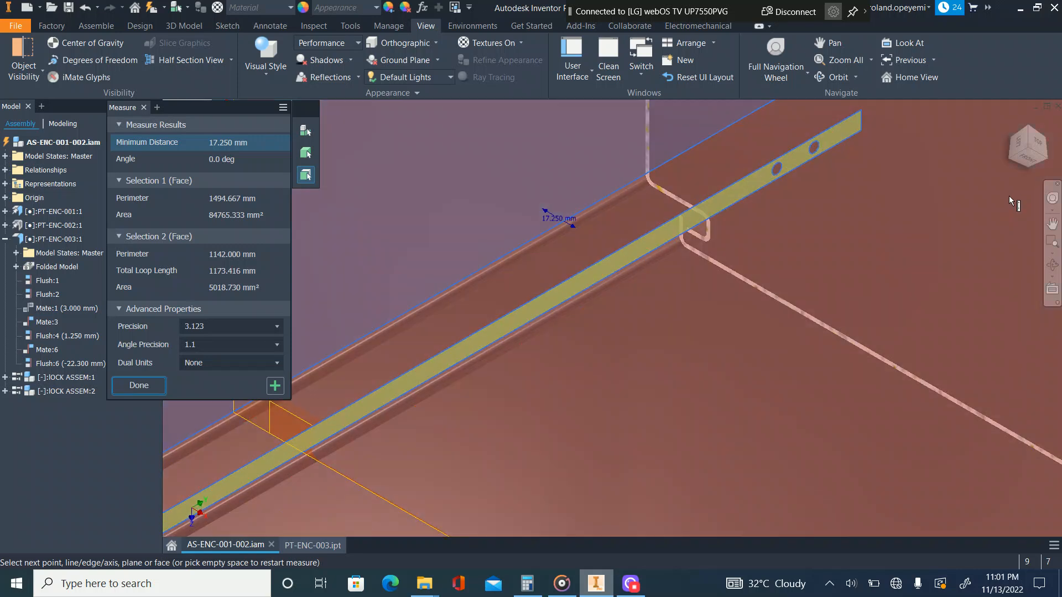
{"action": "left_click", "coordinate": [1028, 158]}
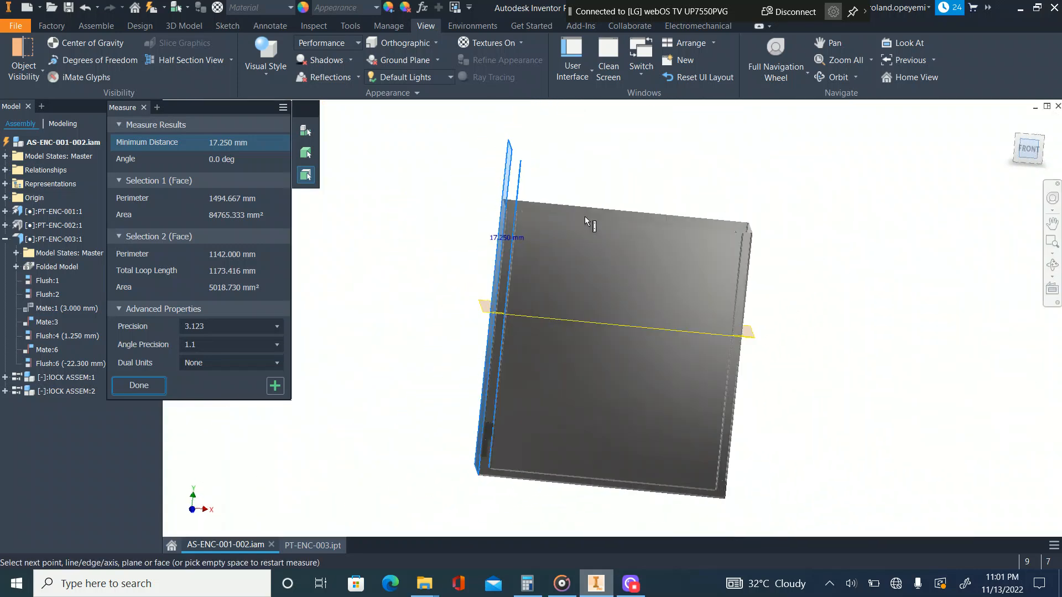
{"action": "scroll", "coordinate": [522, 240], "scroll_direction": "down", "scroll_amount": 5}
{"action": "scroll", "coordinate": [463, 216], "scroll_direction": "down", "scroll_amount": 4}
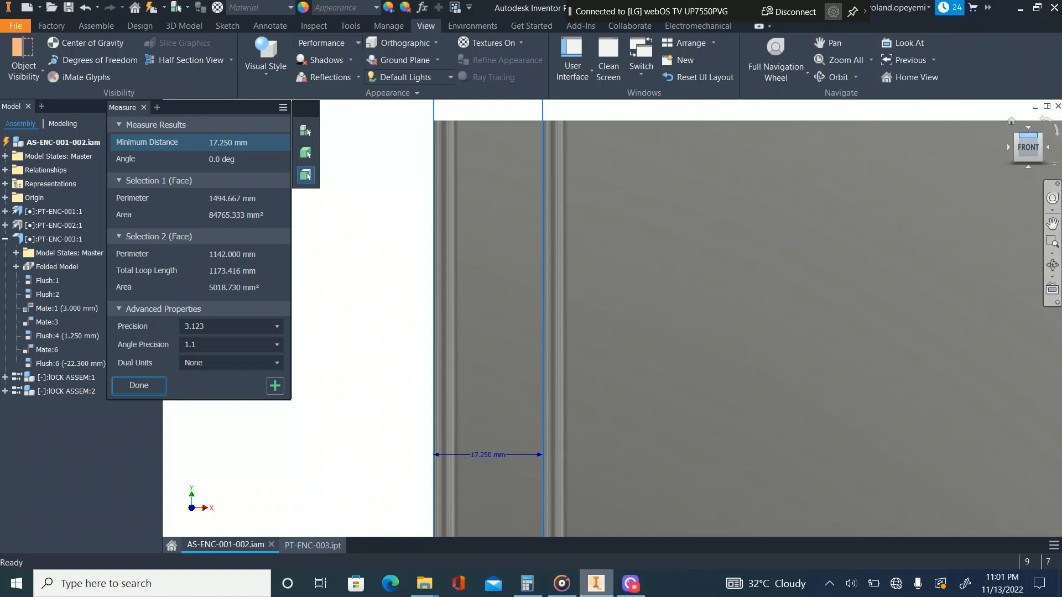
Clear the side measurement, and measure the gap between the left door flange's inner face and the enclosure lip's end face
{"action": "left_click", "coordinate": [1040, 134]}
{"action": "scroll", "coordinate": [522, 208], "scroll_direction": "down", "scroll_amount": 5}
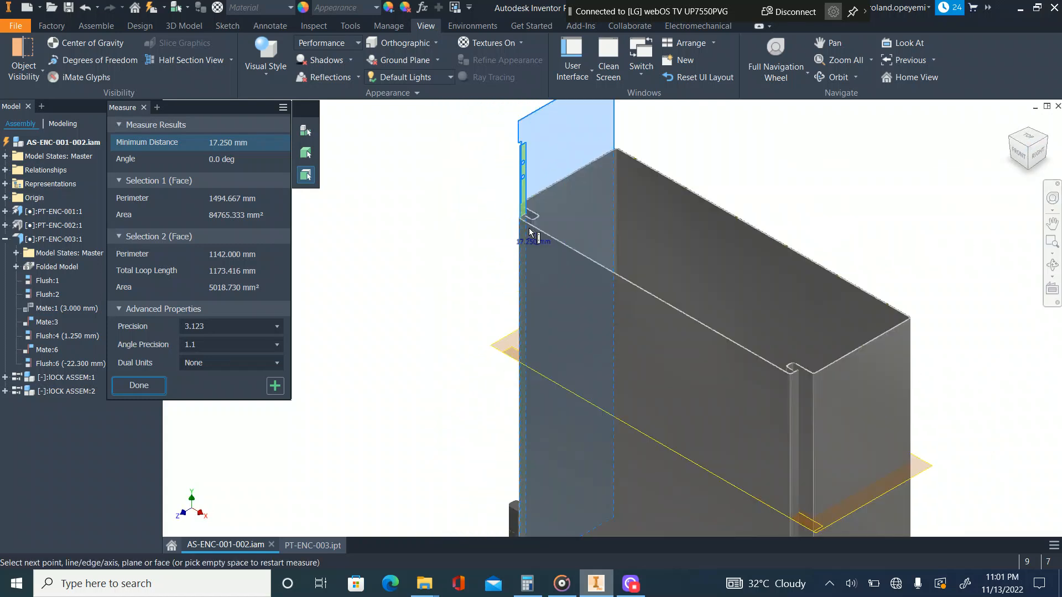
{"action": "scroll", "coordinate": [522, 207], "scroll_direction": "down", "scroll_amount": 5}
{"action": "scroll", "coordinate": [474, 216], "scroll_direction": "up", "scroll_amount": 4}
{"action": "scroll", "coordinate": [474, 226], "scroll_direction": "down", "scroll_amount": 5}
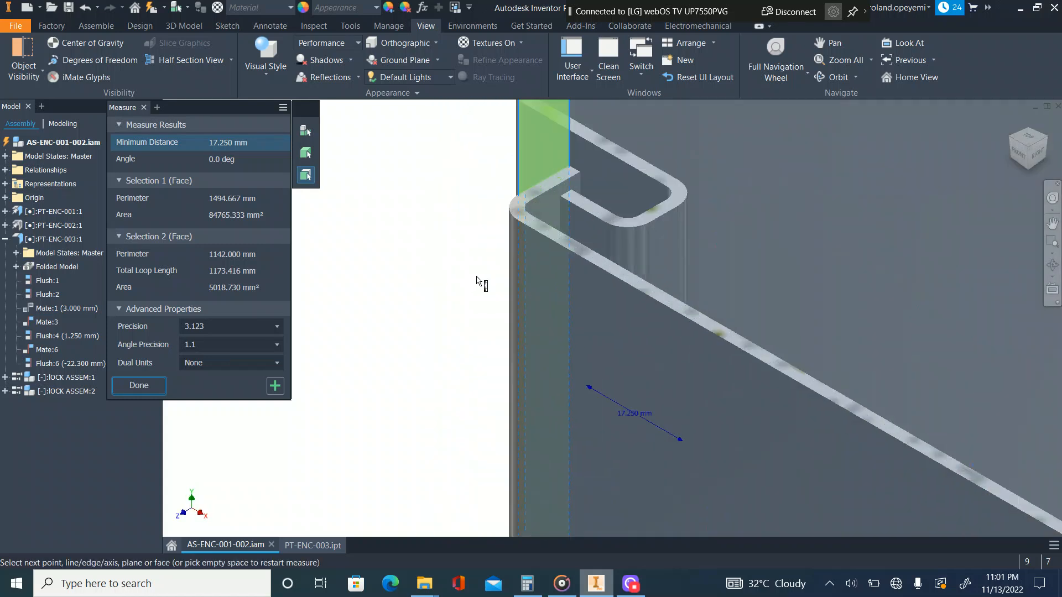
{"action": "scroll", "coordinate": [611, 419], "scroll_direction": "up", "scroll_amount": 4}
{"action": "scroll", "coordinate": [564, 348], "scroll_direction": "down", "scroll_amount": 3}
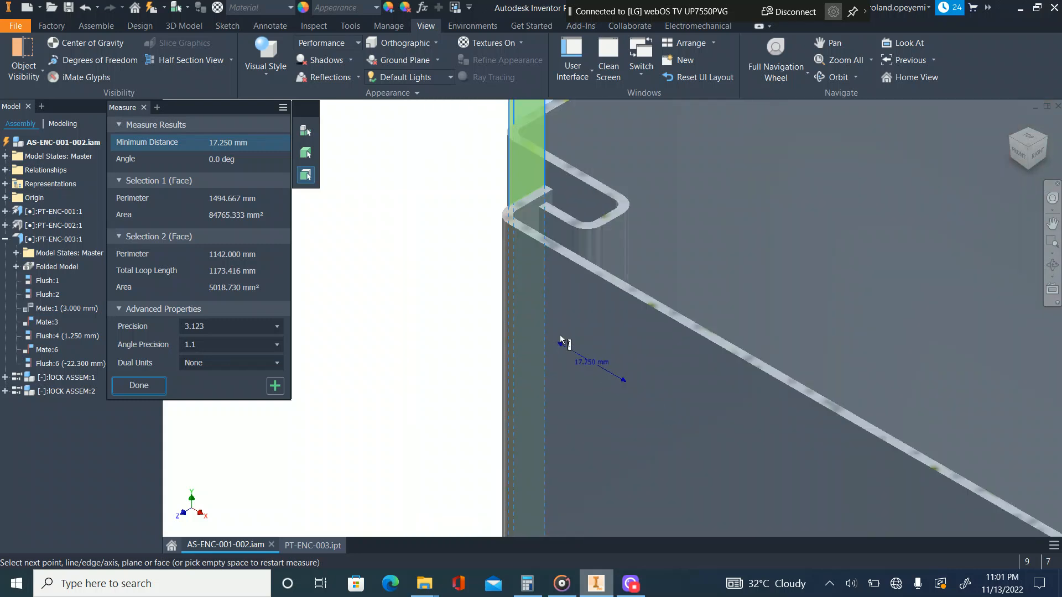
{"action": "scroll", "coordinate": [539, 201], "scroll_direction": "down", "scroll_amount": 3}
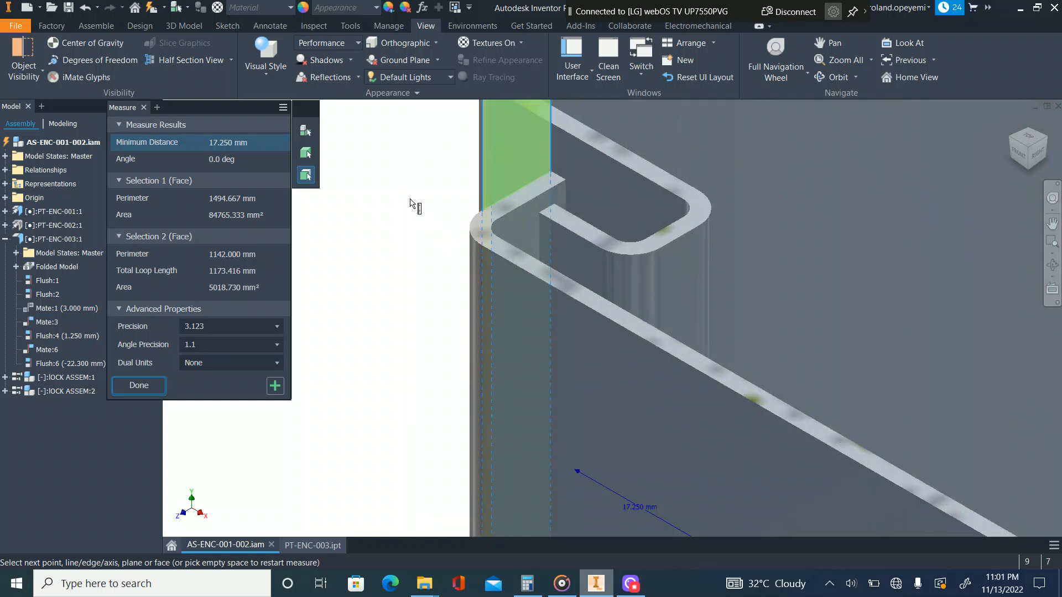
{"action": "left_click", "coordinate": [412, 202]}
{"action": "left_click", "coordinate": [538, 211]}
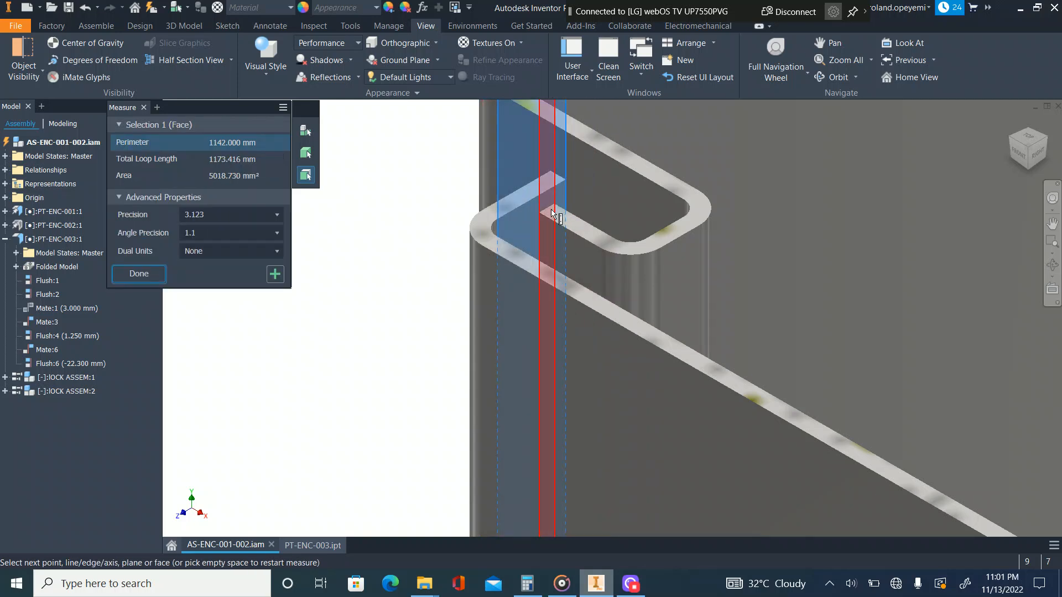
{"action": "left_click", "coordinate": [552, 213]}
Examine the measured gap between the door flange and the enclosure lip's end, both close up and across the sectioned enclosure
{"action": "scroll", "coordinate": [553, 232], "scroll_direction": "up", "scroll_amount": 5}
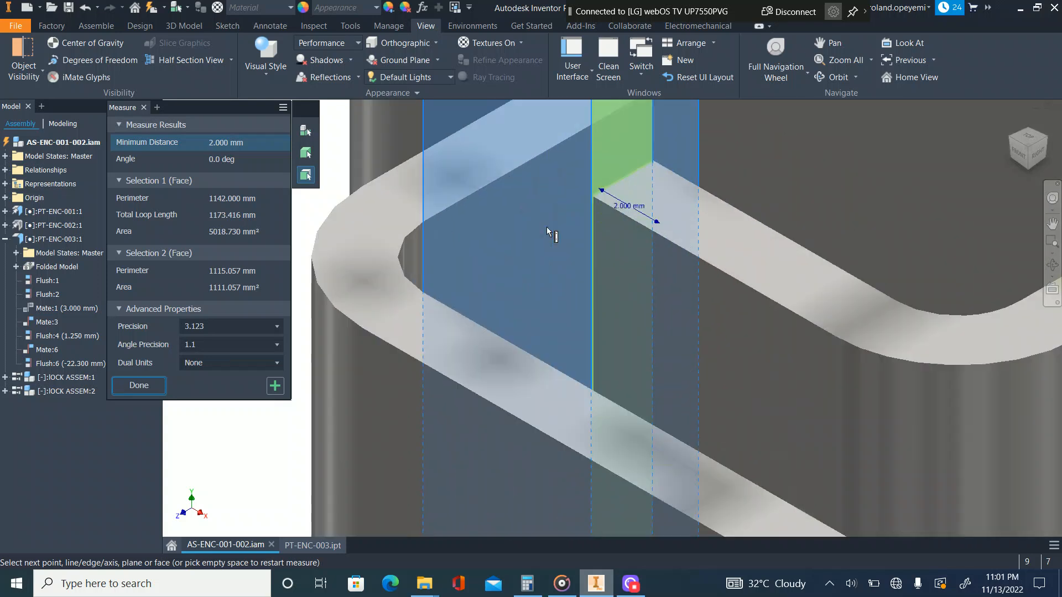
{"action": "scroll", "coordinate": [586, 210], "scroll_direction": "up", "scroll_amount": 2}
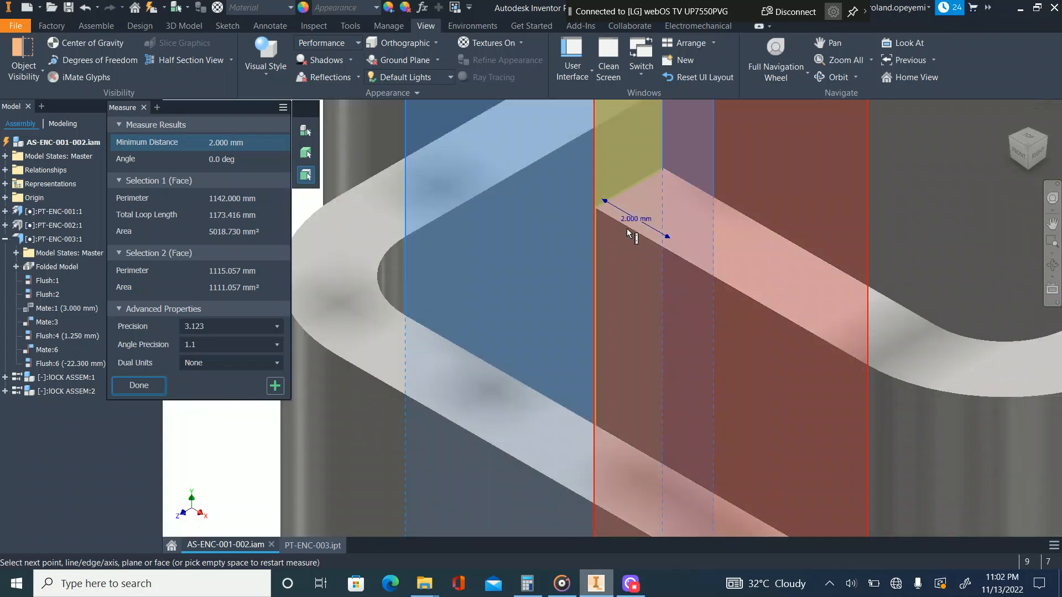
{"action": "scroll", "coordinate": [612, 265], "scroll_direction": "down", "scroll_amount": 5}
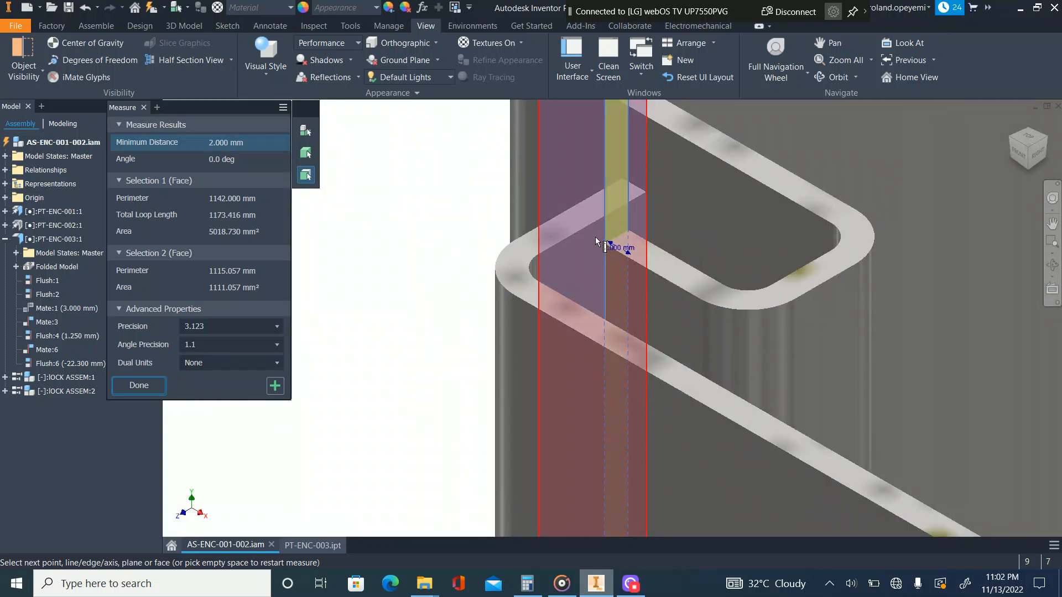
{"action": "scroll", "coordinate": [592, 245], "scroll_direction": "up", "scroll_amount": 5}
{"action": "scroll", "coordinate": [572, 232], "scroll_direction": "down", "scroll_amount": 3}
{"action": "scroll", "coordinate": [565, 220], "scroll_direction": "down", "scroll_amount": 3}
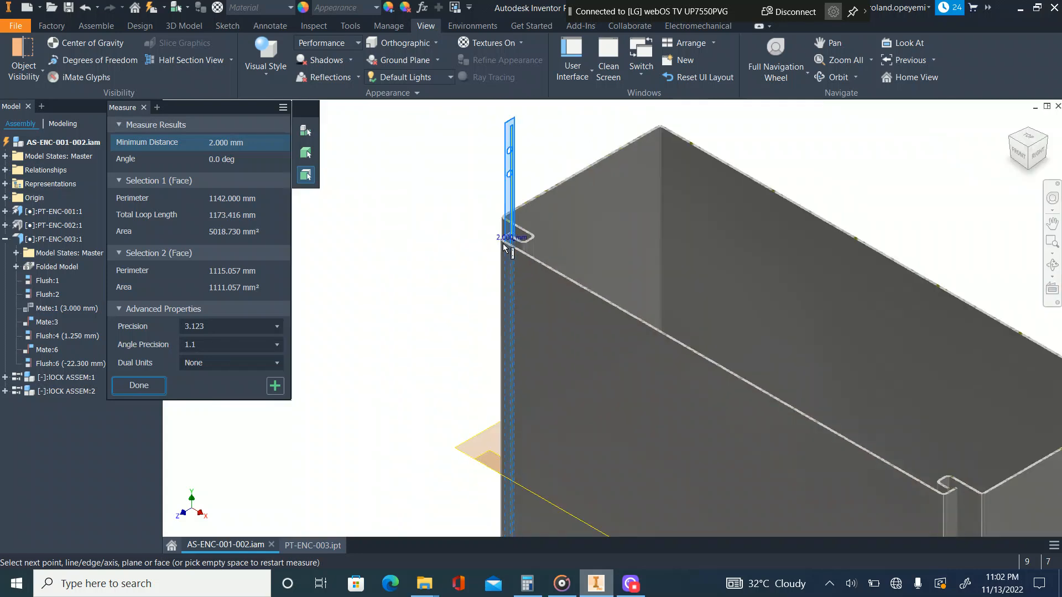
{"action": "scroll", "coordinate": [505, 237], "scroll_direction": "down", "scroll_amount": 3}
{"action": "scroll", "coordinate": [559, 232], "scroll_direction": "down", "scroll_amount": 5}
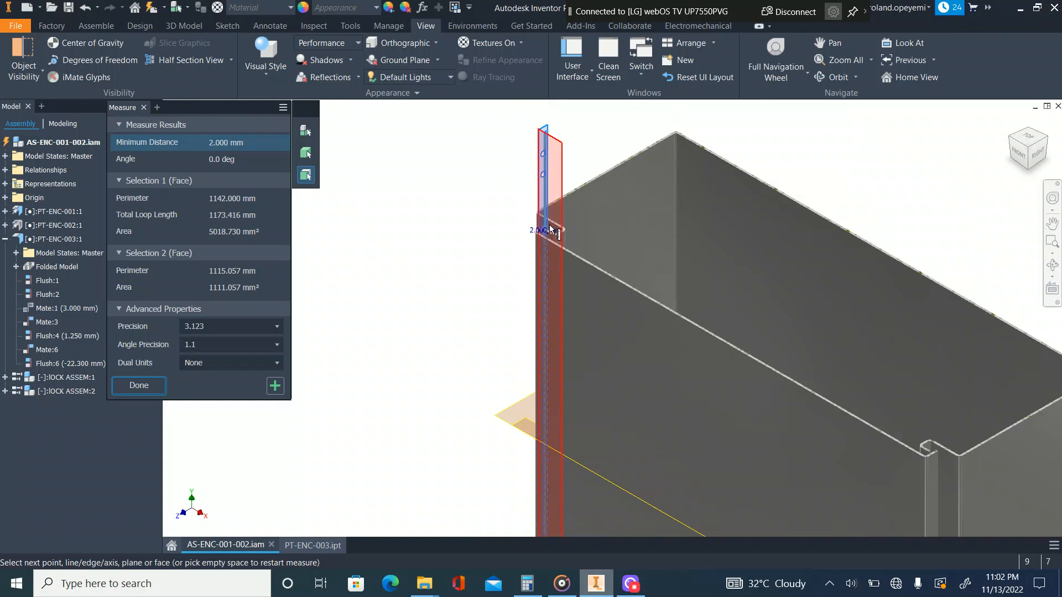
{"action": "scroll", "coordinate": [553, 233], "scroll_direction": "up", "scroll_amount": 7}
{"action": "scroll", "coordinate": [480, 238], "scroll_direction": "down", "scroll_amount": 3}
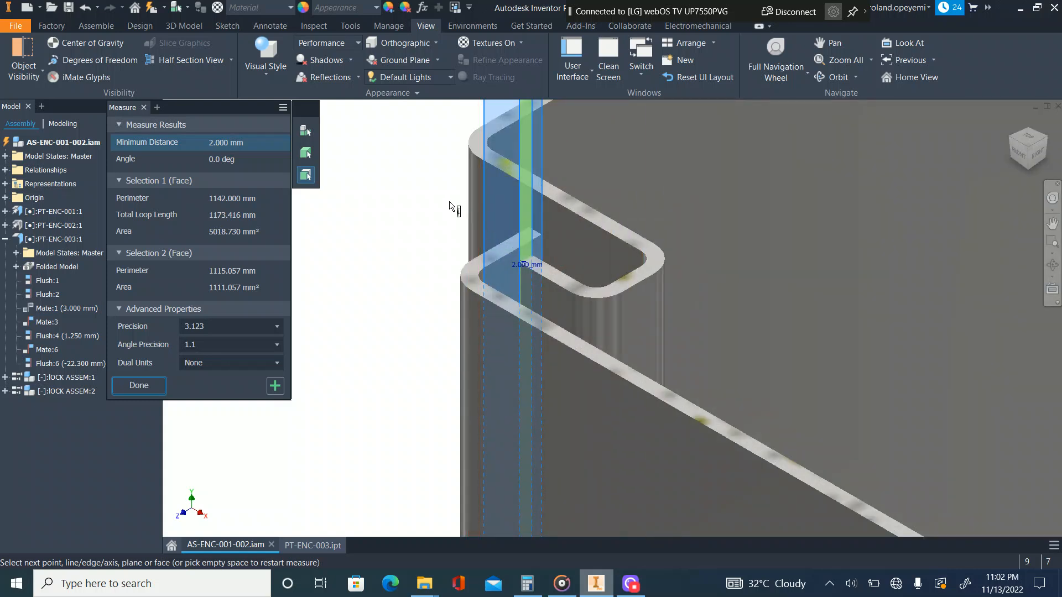
{"action": "scroll", "coordinate": [476, 199], "scroll_direction": "up", "scroll_amount": 3}
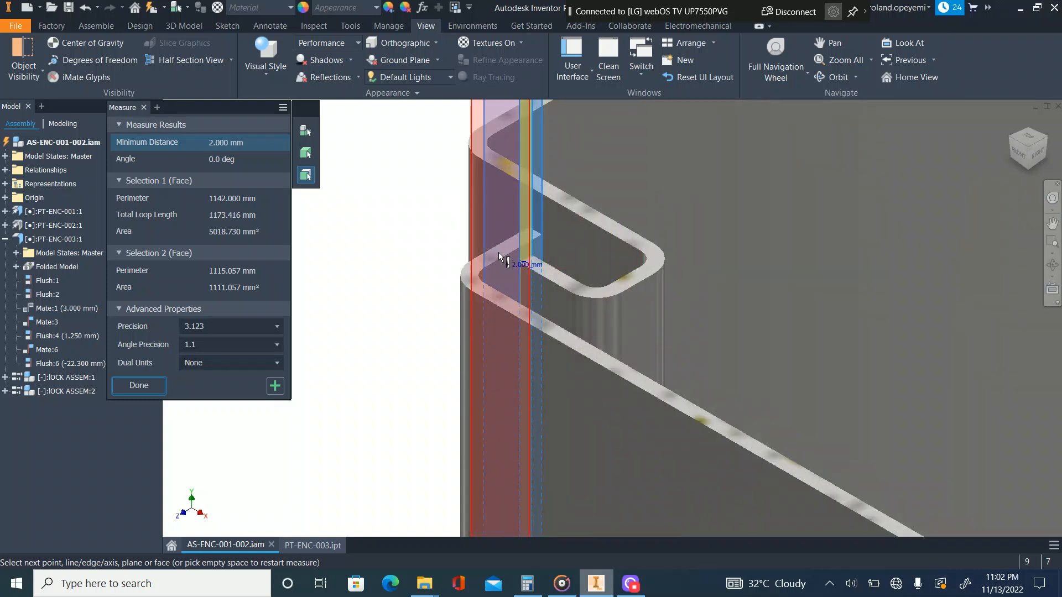
Measure the distance from the enclosure lip's end face to the flat wall face of the folded channel beside it
{"action": "scroll", "coordinate": [501, 232], "scroll_direction": "down", "scroll_amount": 3}
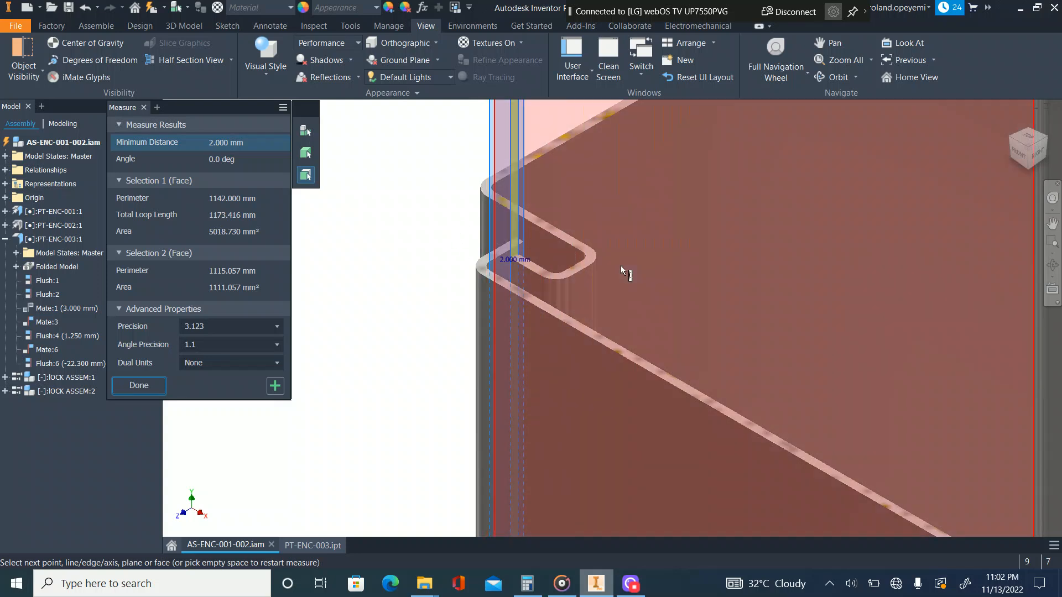
{"action": "scroll", "coordinate": [551, 257], "scroll_direction": "down", "scroll_amount": 2}
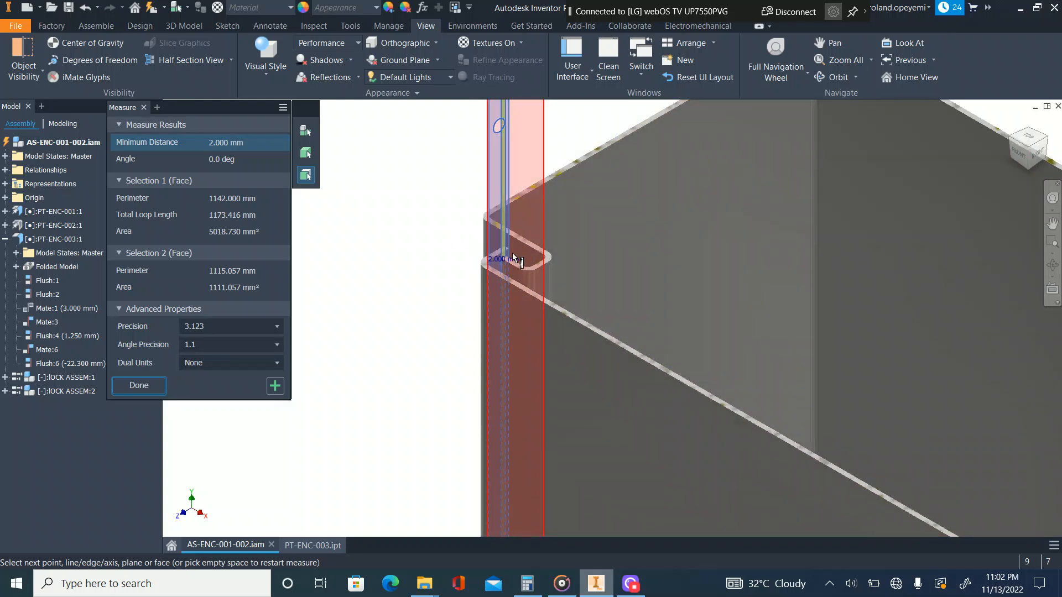
{"action": "scroll", "coordinate": [552, 279], "scroll_direction": "up", "scroll_amount": 2}
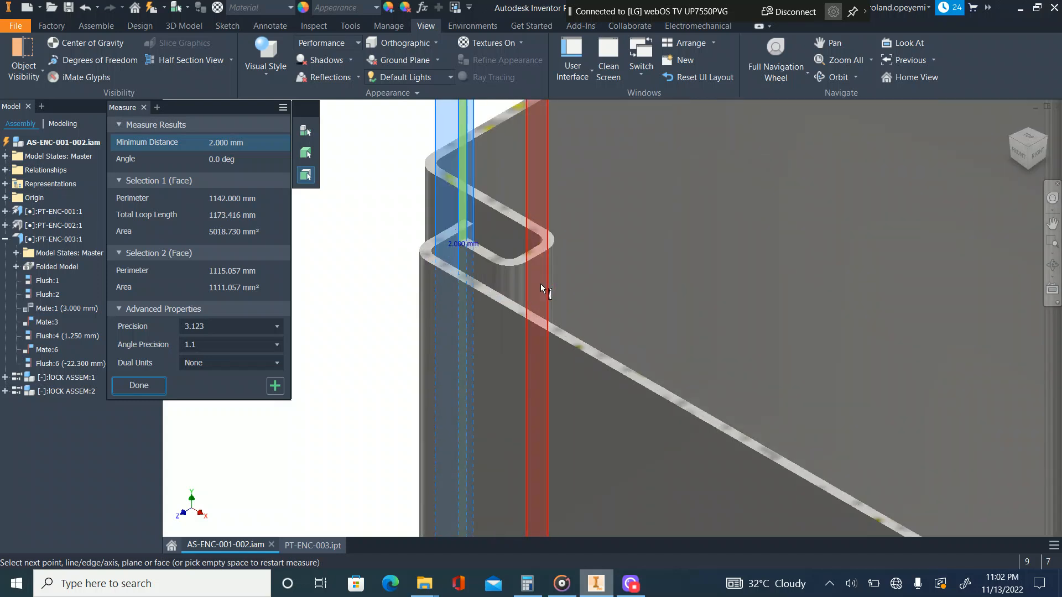
{"action": "left_click", "coordinate": [542, 283]}
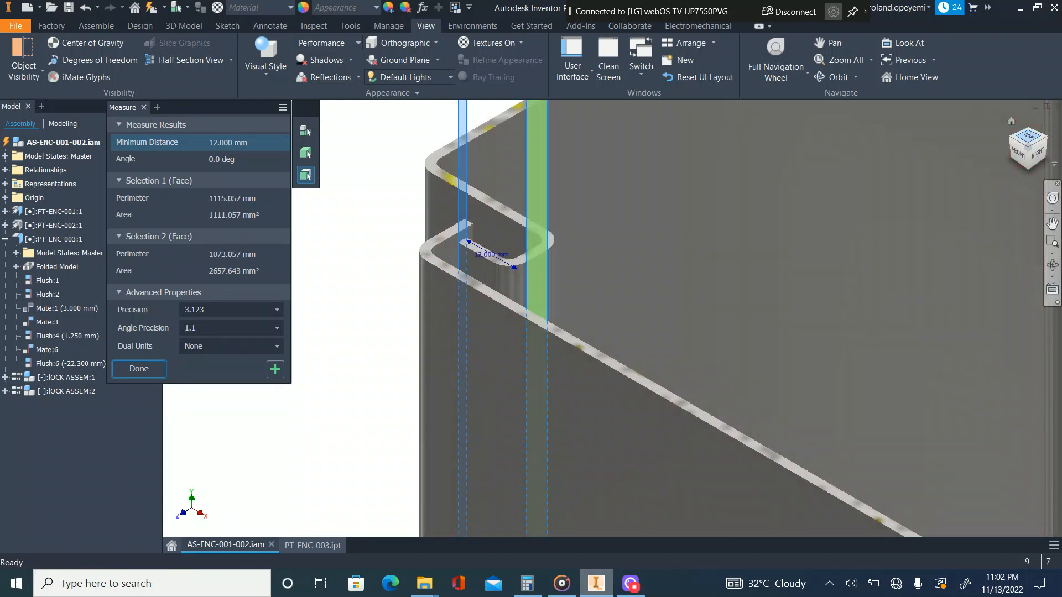
Measure from the lip's channel wall face to the enclosure's left outer side face, examine the dimension up close, and clear it
{"action": "left_click", "coordinate": [1013, 137]}
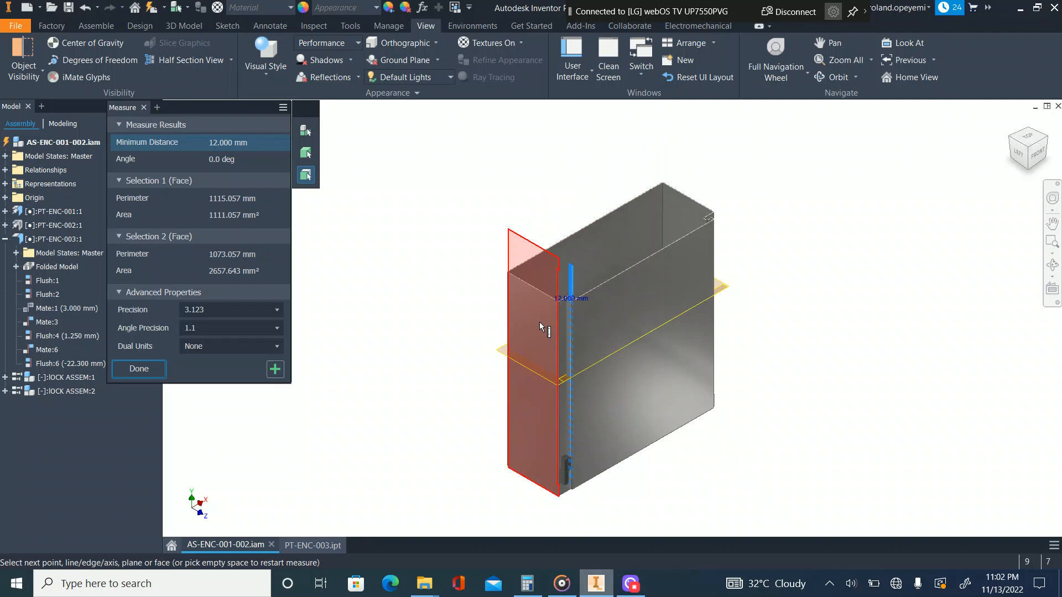
{"action": "scroll", "coordinate": [539, 321], "scroll_direction": "up", "scroll_amount": 5}
{"action": "left_click", "coordinate": [544, 285]}
{"action": "scroll", "coordinate": [459, 188], "scroll_direction": "down", "scroll_amount": 3}
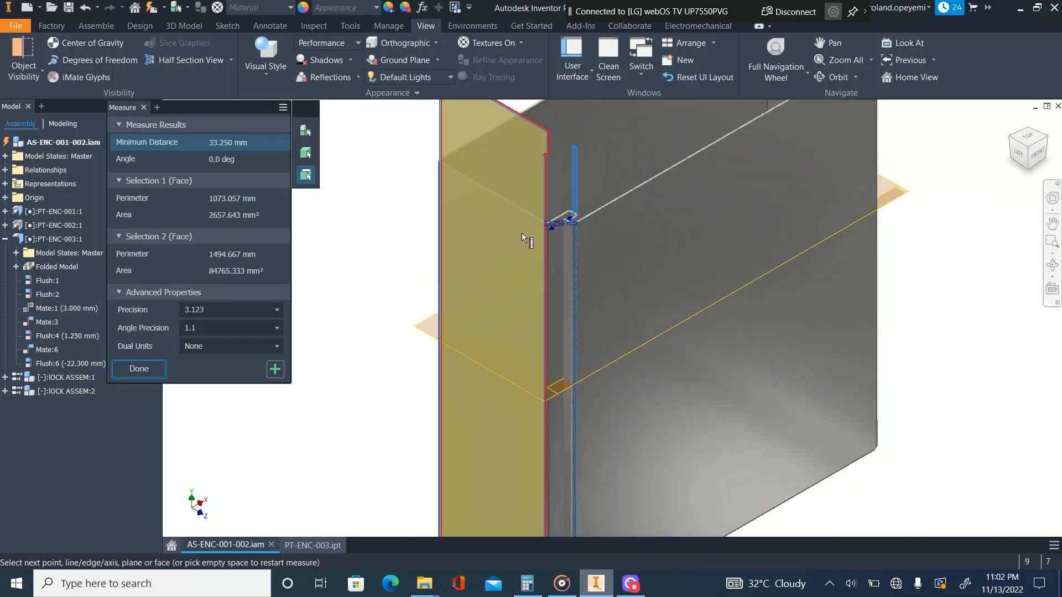
{"action": "scroll", "coordinate": [656, 223], "scroll_direction": "up", "scroll_amount": 3}
{"action": "scroll", "coordinate": [498, 234], "scroll_direction": "up", "scroll_amount": 5}
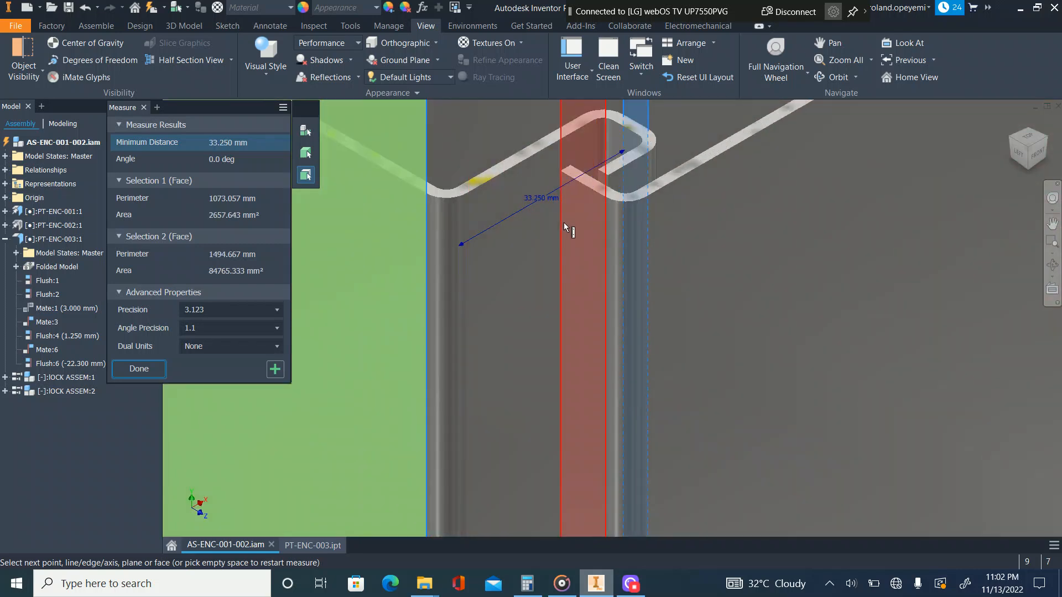
{"action": "scroll", "coordinate": [563, 222], "scroll_direction": "down", "scroll_amount": 6}
{"action": "scroll", "coordinate": [563, 222], "scroll_direction": "down", "scroll_amount": 5}
{"action": "left_click", "coordinate": [472, 191]}
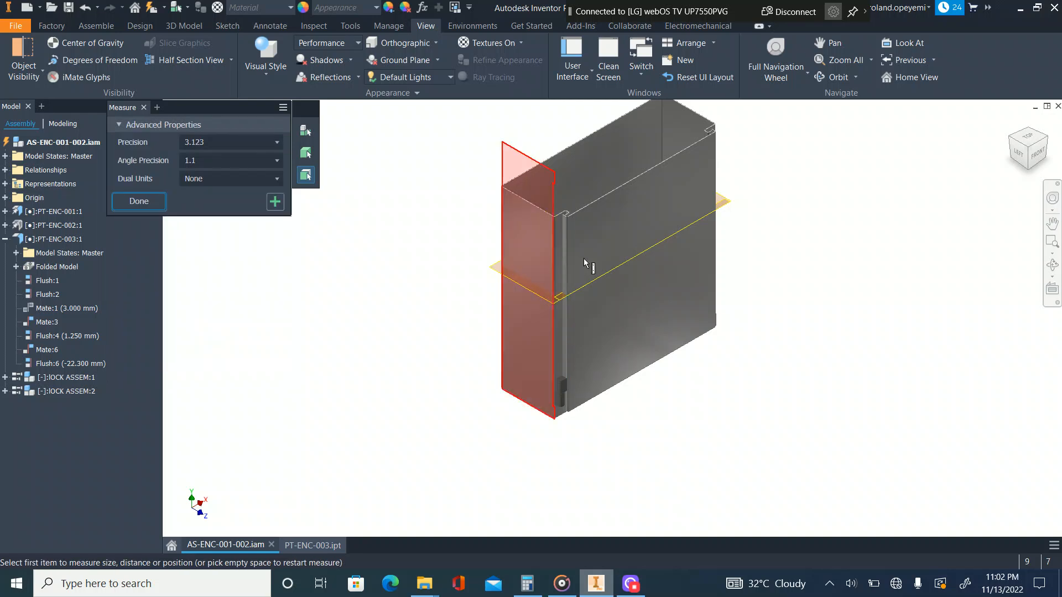
Measure the distance between the lower hinge's outer side face and the enclosure's left outer side face
{"action": "scroll", "coordinate": [593, 231], "scroll_direction": "up", "scroll_amount": 3}
{"action": "scroll", "coordinate": [492, 206], "scroll_direction": "up", "scroll_amount": 4}
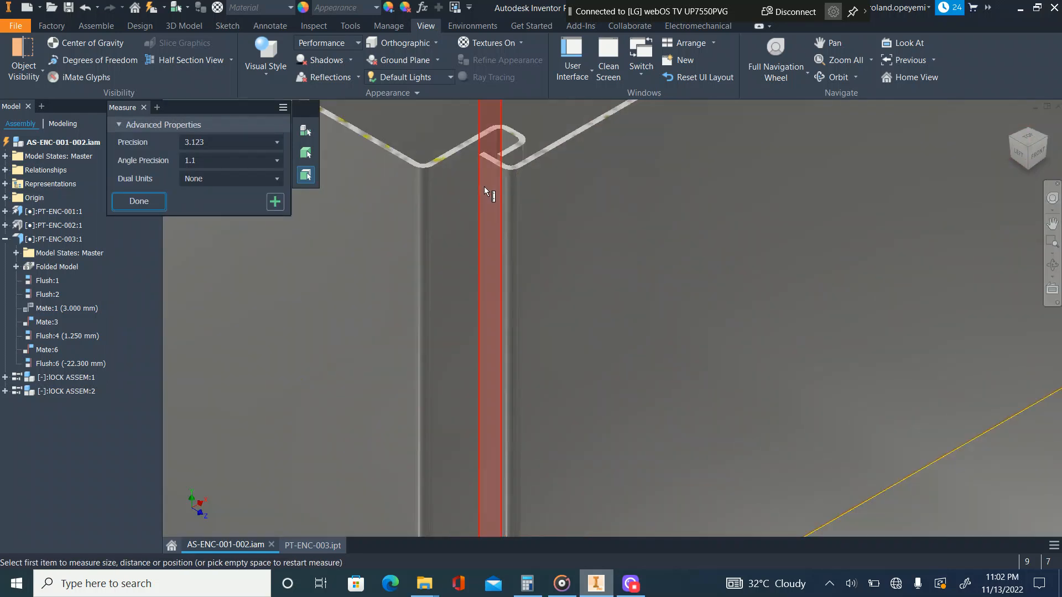
{"action": "scroll", "coordinate": [489, 174], "scroll_direction": "down", "scroll_amount": 6}
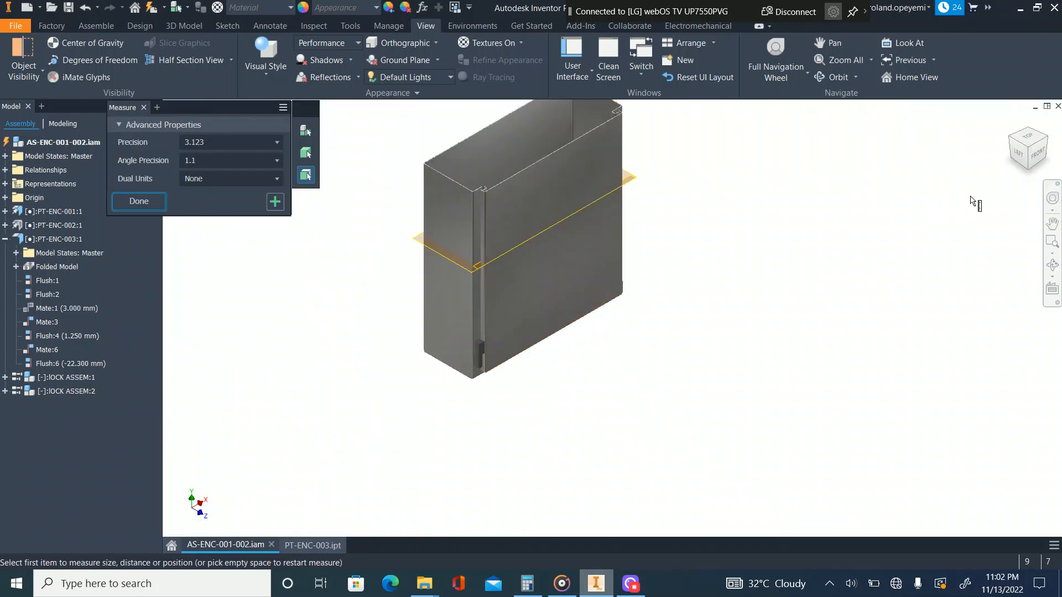
{"action": "left_click", "coordinate": [1034, 153]}
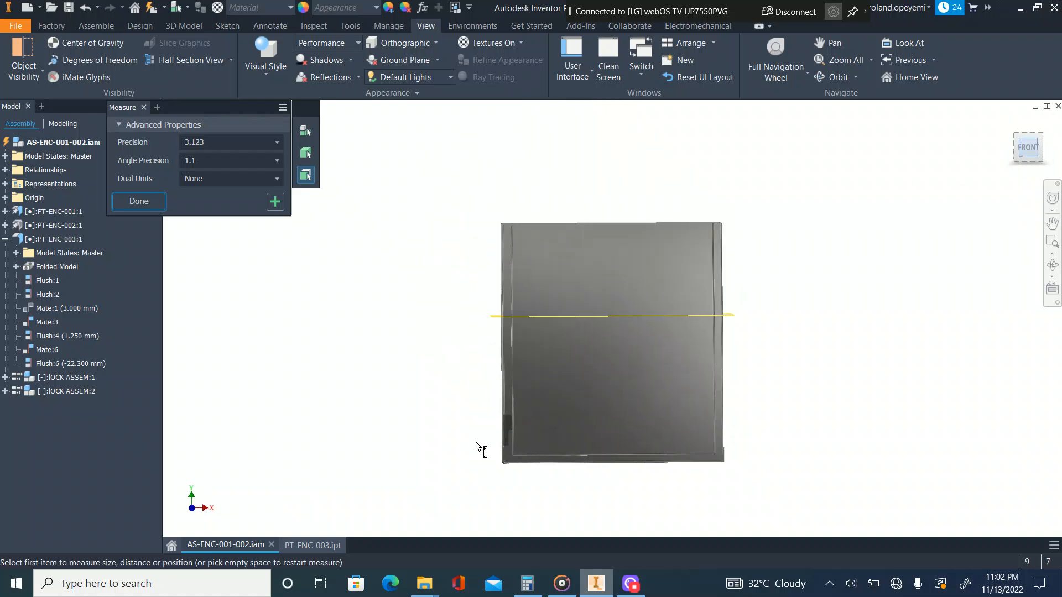
{"action": "scroll", "coordinate": [516, 431], "scroll_direction": "up", "scroll_amount": 5}
{"action": "scroll", "coordinate": [468, 426], "scroll_direction": "up", "scroll_amount": 3}
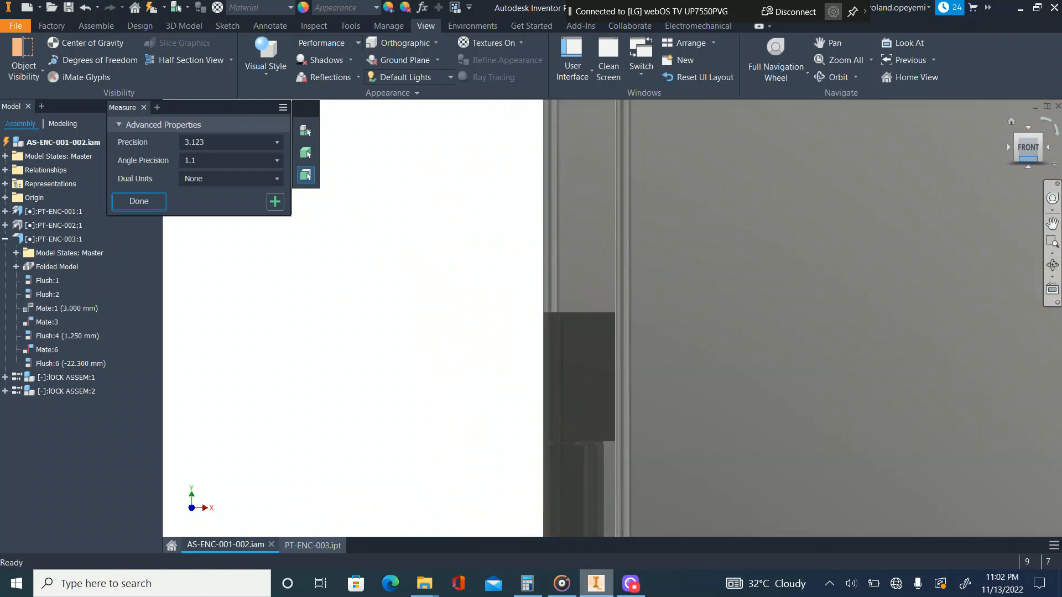
{"action": "left_click", "coordinate": [1016, 160]}
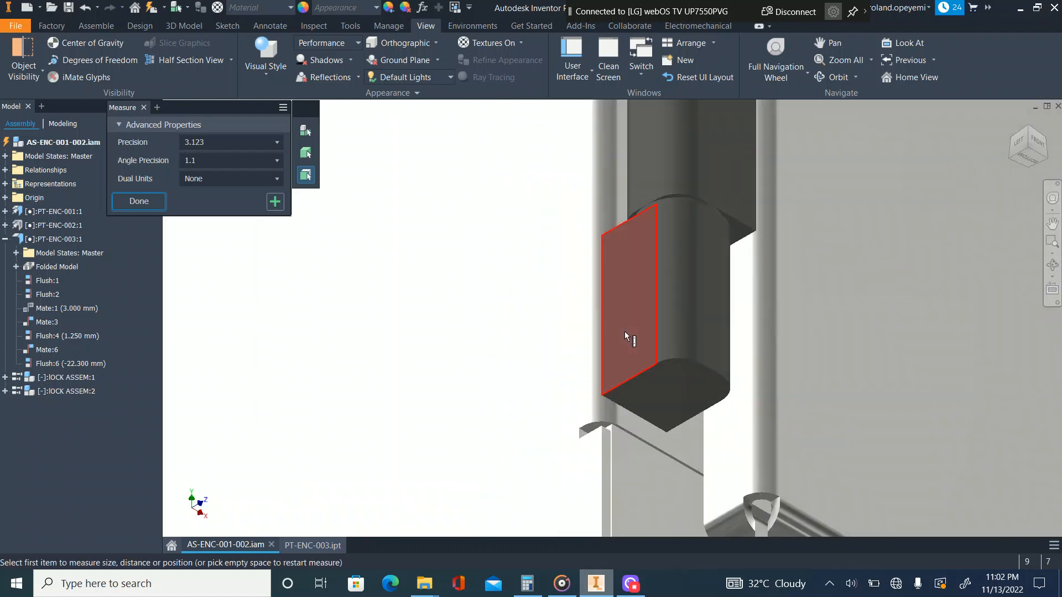
{"action": "left_click", "coordinate": [625, 331]}
{"action": "left_click", "coordinate": [534, 330]}
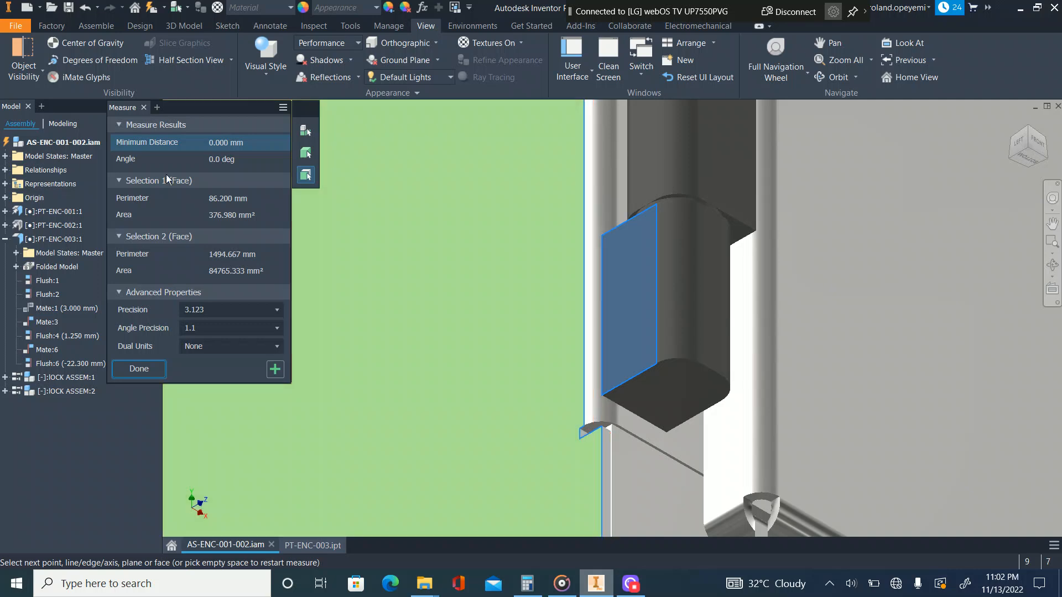
Measure the distance from the enclosure's left outer side face to the door's left flange face beside the lower hinge
{"action": "scroll", "coordinate": [590, 284], "scroll_direction": "up", "scroll_amount": 2}
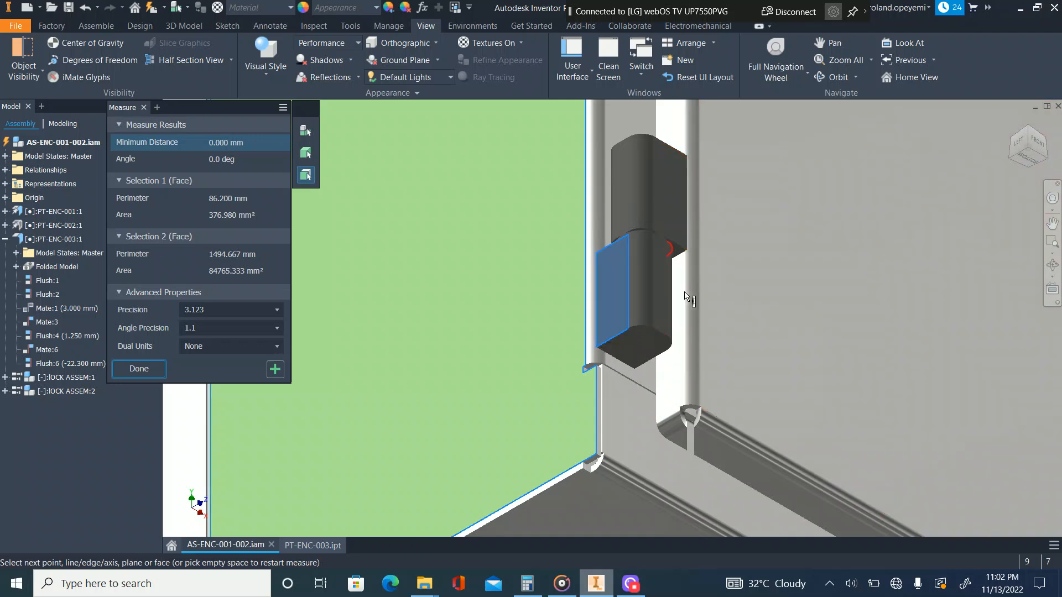
{"action": "scroll", "coordinate": [673, 377], "scroll_direction": "down", "scroll_amount": 2}
{"action": "left_click", "coordinate": [672, 376]}
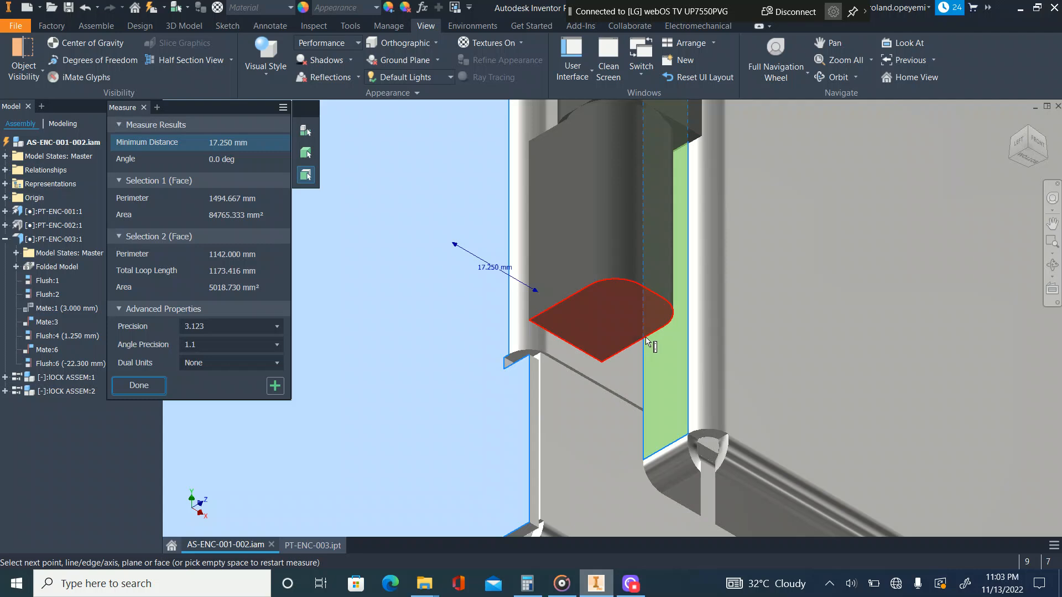
Examine how the lower hinge fits the measured side clearance, and expand the first lock assembly to see its hinge parts and constraints
{"action": "scroll", "coordinate": [647, 340], "scroll_direction": "down", "scroll_amount": 3}
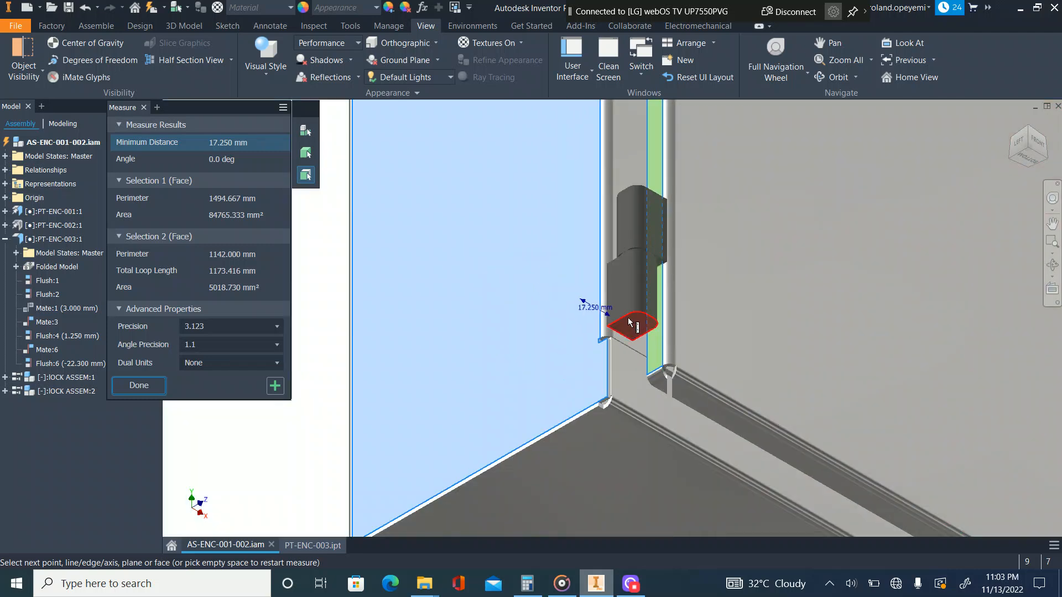
{"action": "scroll", "coordinate": [625, 304], "scroll_direction": "up", "scroll_amount": 3}
{"action": "scroll", "coordinate": [608, 299], "scroll_direction": "down", "scroll_amount": 4}
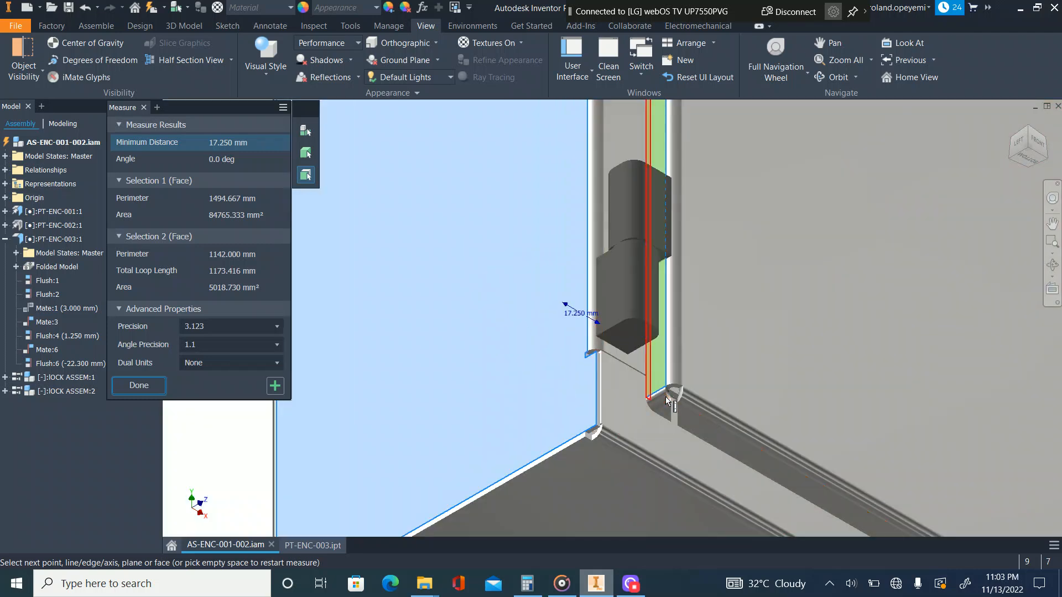
{"action": "scroll", "coordinate": [667, 397], "scroll_direction": "up", "scroll_amount": 3}
{"action": "scroll", "coordinate": [670, 370], "scroll_direction": "down", "scroll_amount": 4}
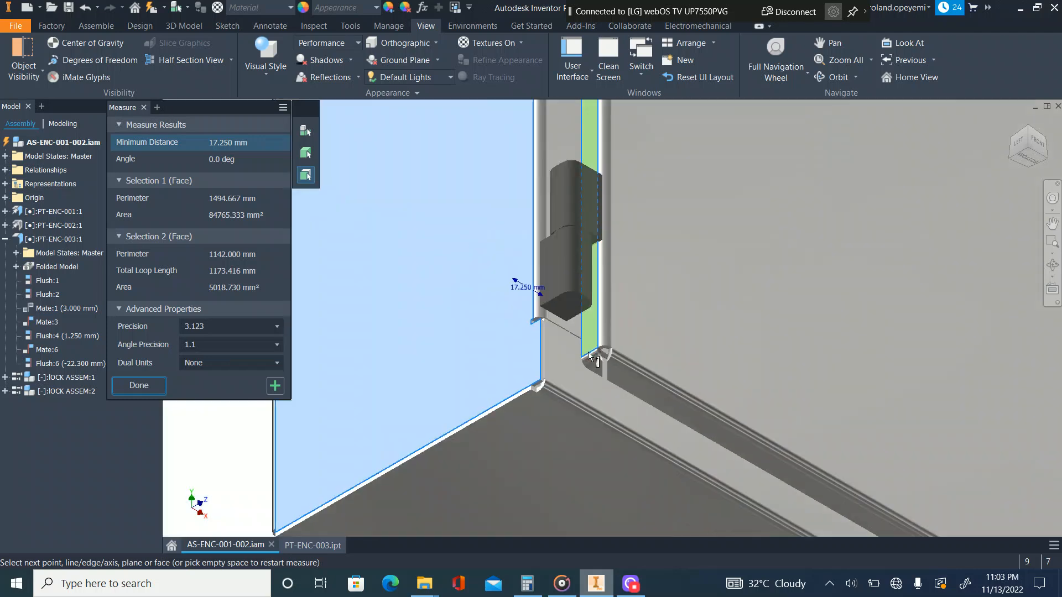
{"action": "scroll", "coordinate": [590, 357], "scroll_direction": "down", "scroll_amount": 4}
{"action": "scroll", "coordinate": [565, 310], "scroll_direction": "up", "scroll_amount": 6}
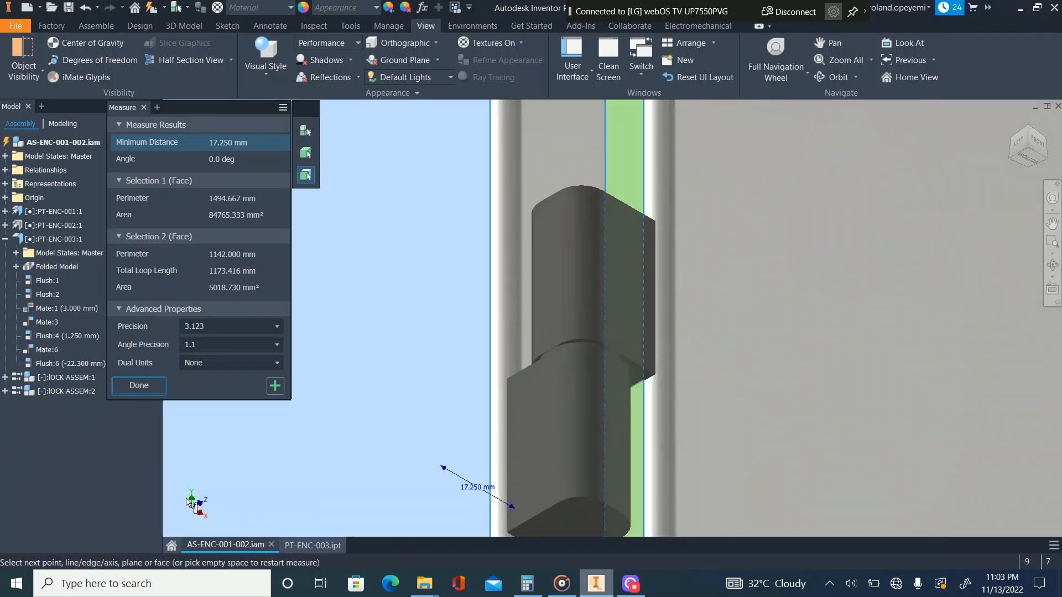
{"action": "left_click", "coordinate": [5, 378]}
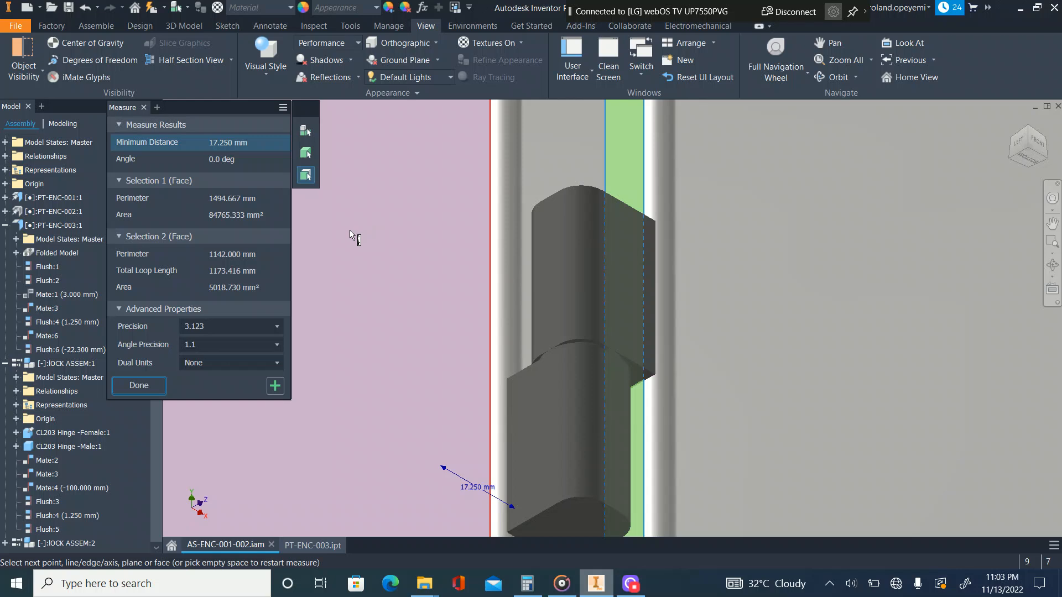
{"action": "scroll", "coordinate": [559, 280], "scroll_direction": "up", "scroll_amount": 5}
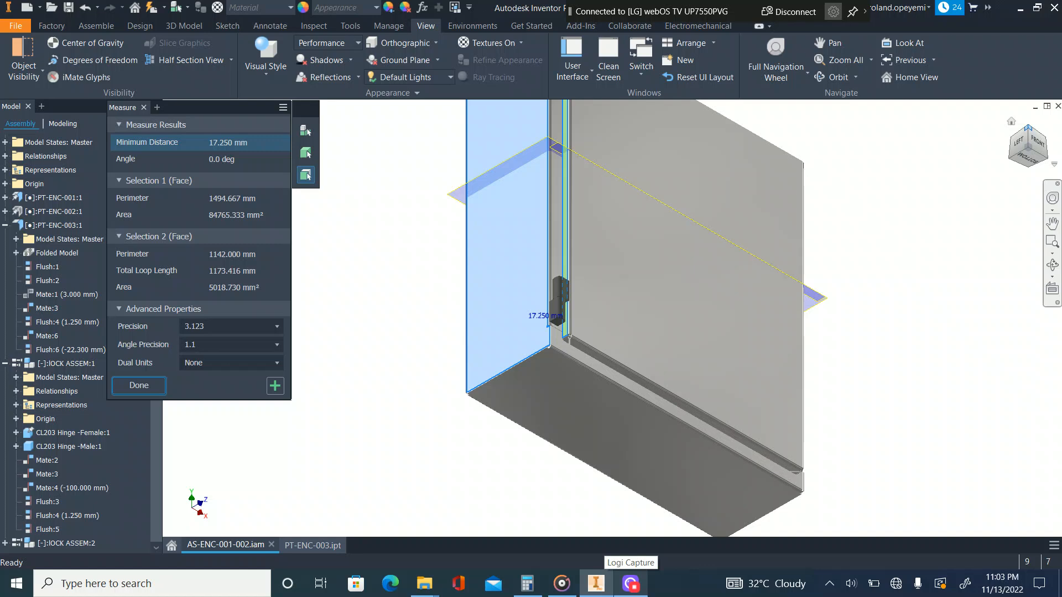
Clear the measurement and end the half section view to show the complete enclosure
{"action": "left_click", "coordinate": [1028, 127]}
{"action": "left_click", "coordinate": [703, 145]}
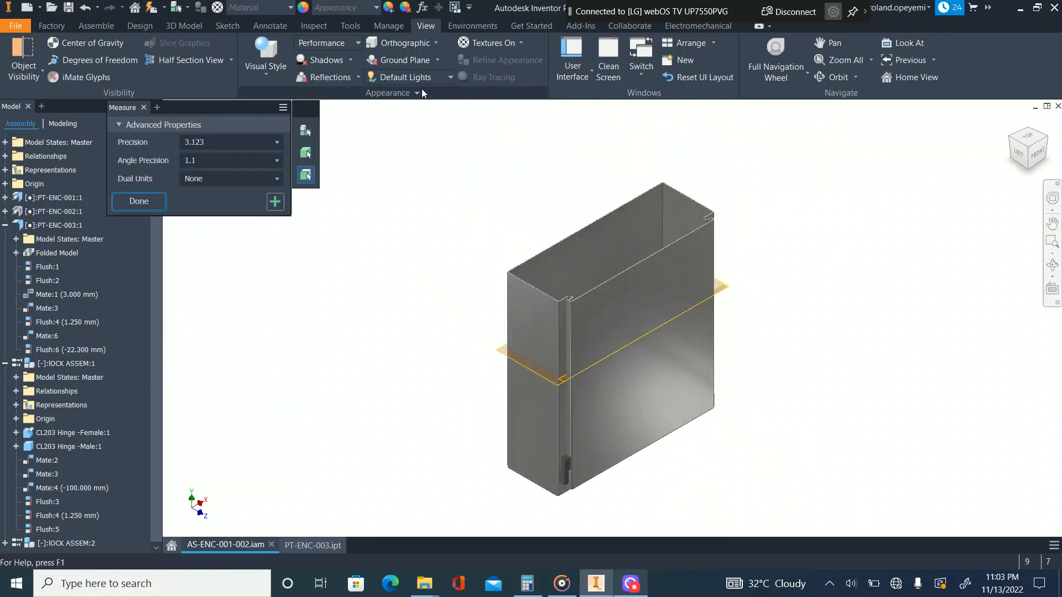
{"action": "left_click", "coordinate": [232, 61]}
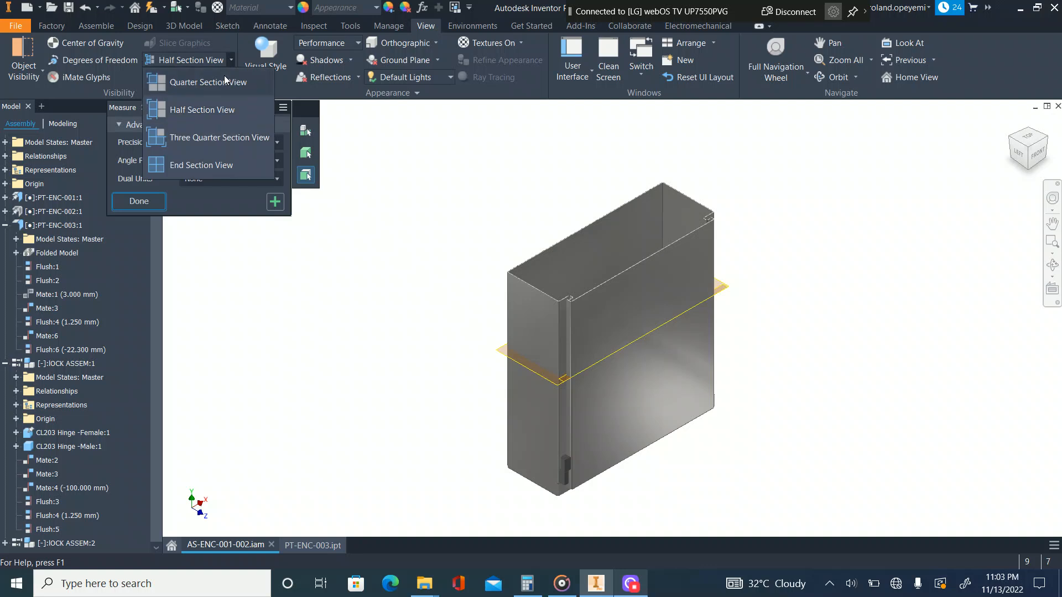
{"action": "left_click", "coordinate": [202, 166]}
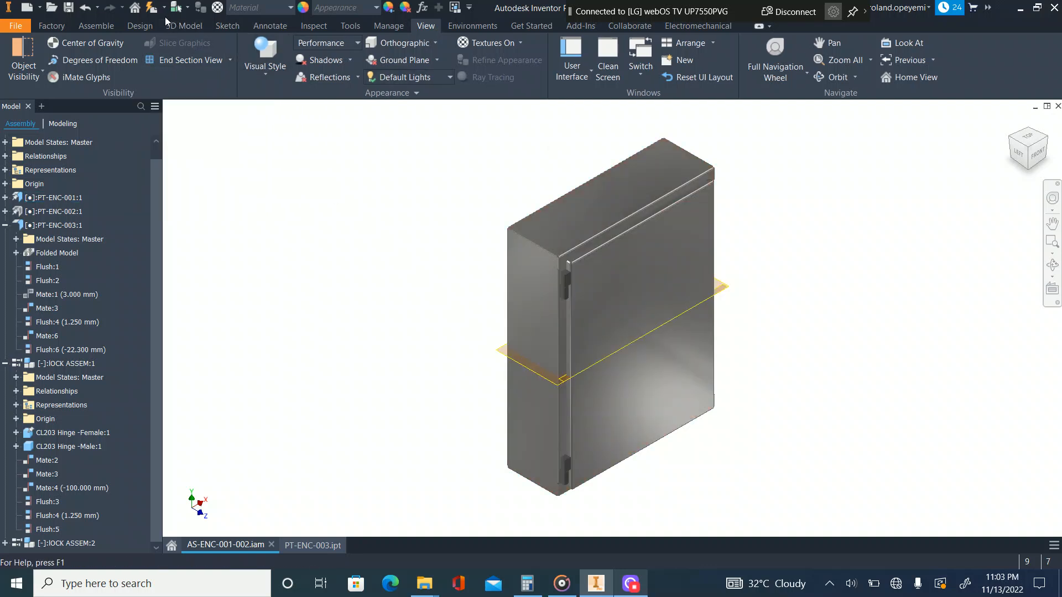